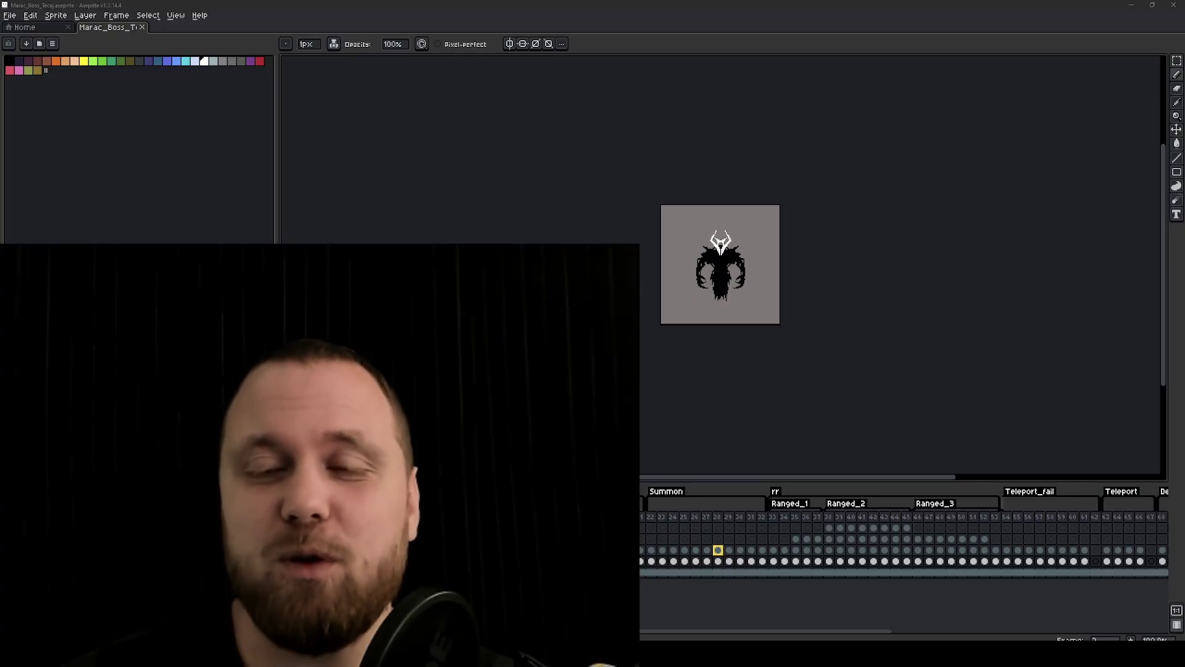
Step: View the green forest screenshot of Return full size in the Steam screenshot viewer
scroll(770, 233, "up", 1)
scroll(771, 234, "up", 1)
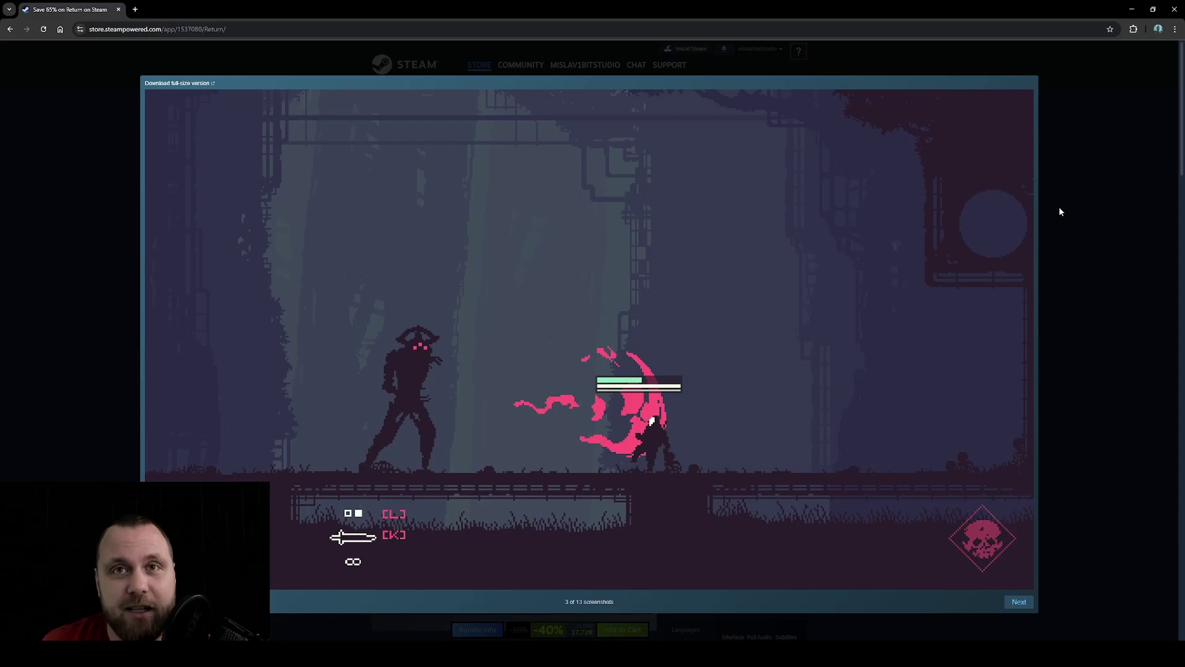
left_click(1048, 205)
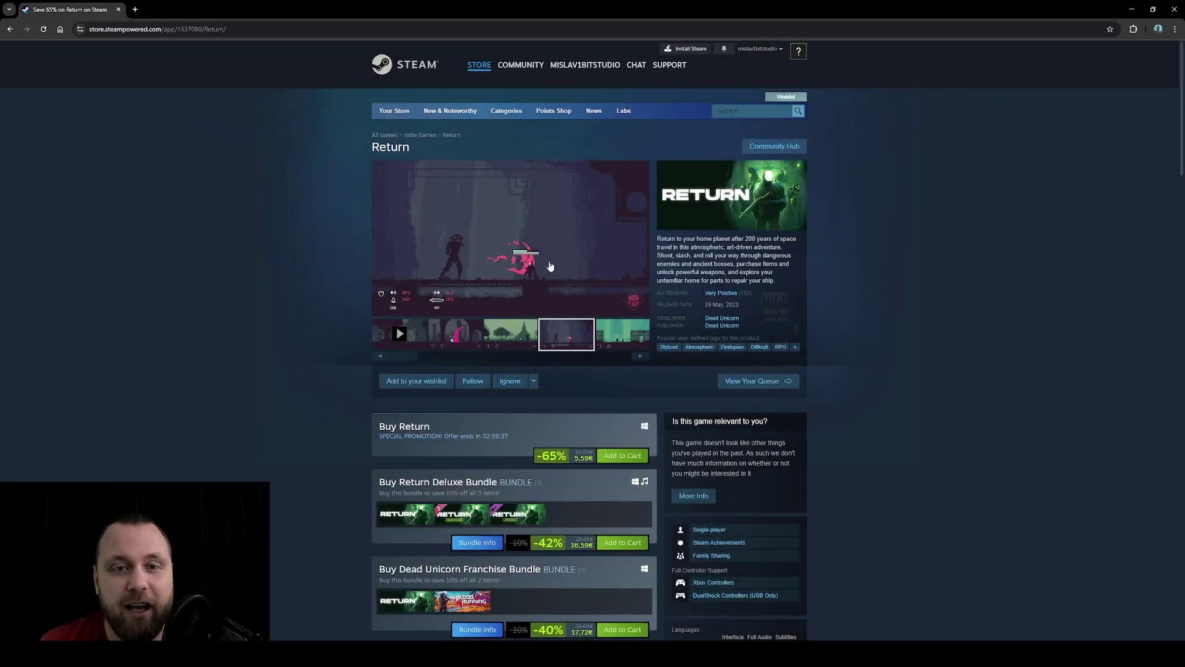
left_click(506, 337)
left_click(519, 247)
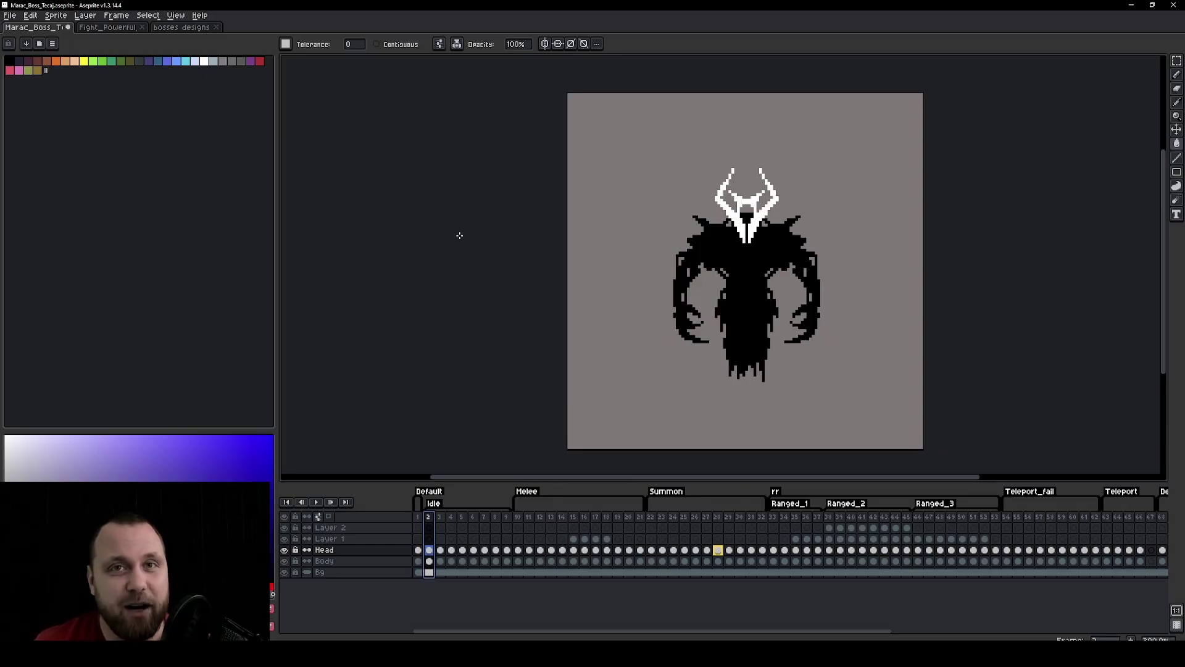
key("ctrl+Tab")
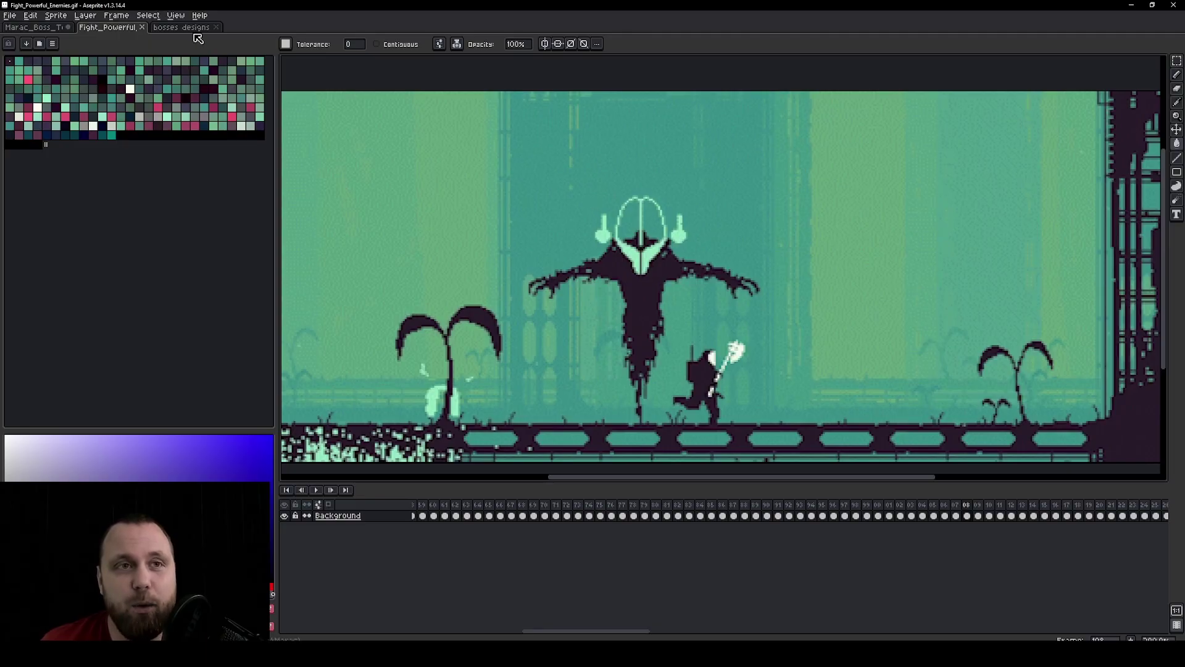
key("ctrl+Tab")
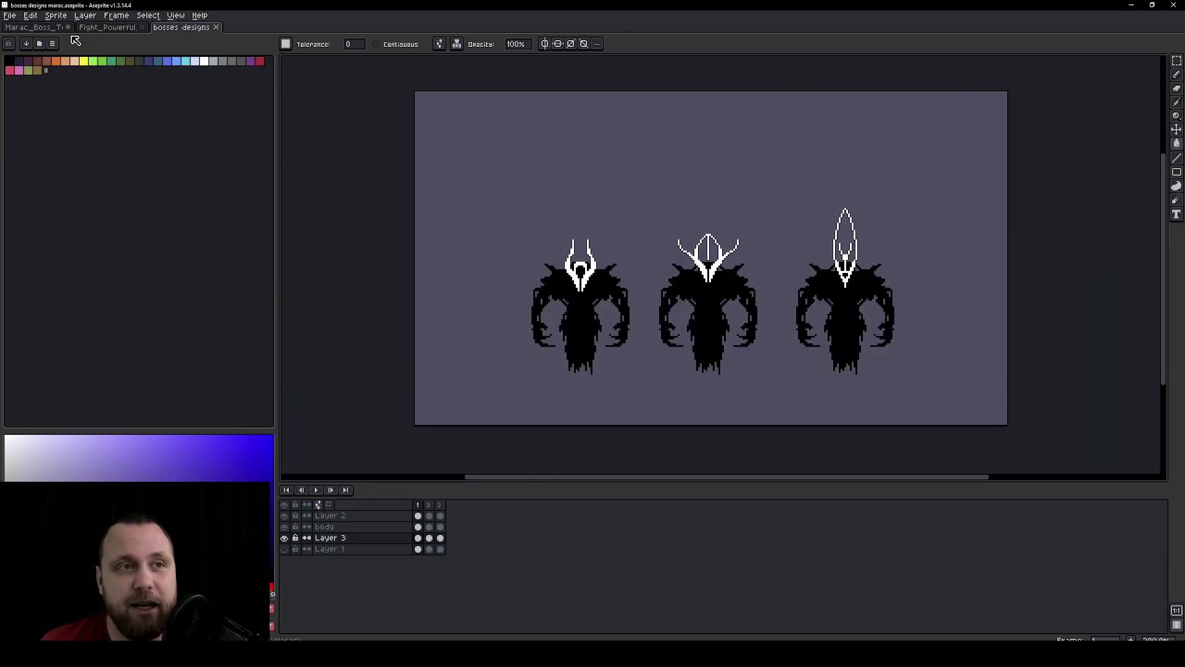
key("ctrl+Tab")
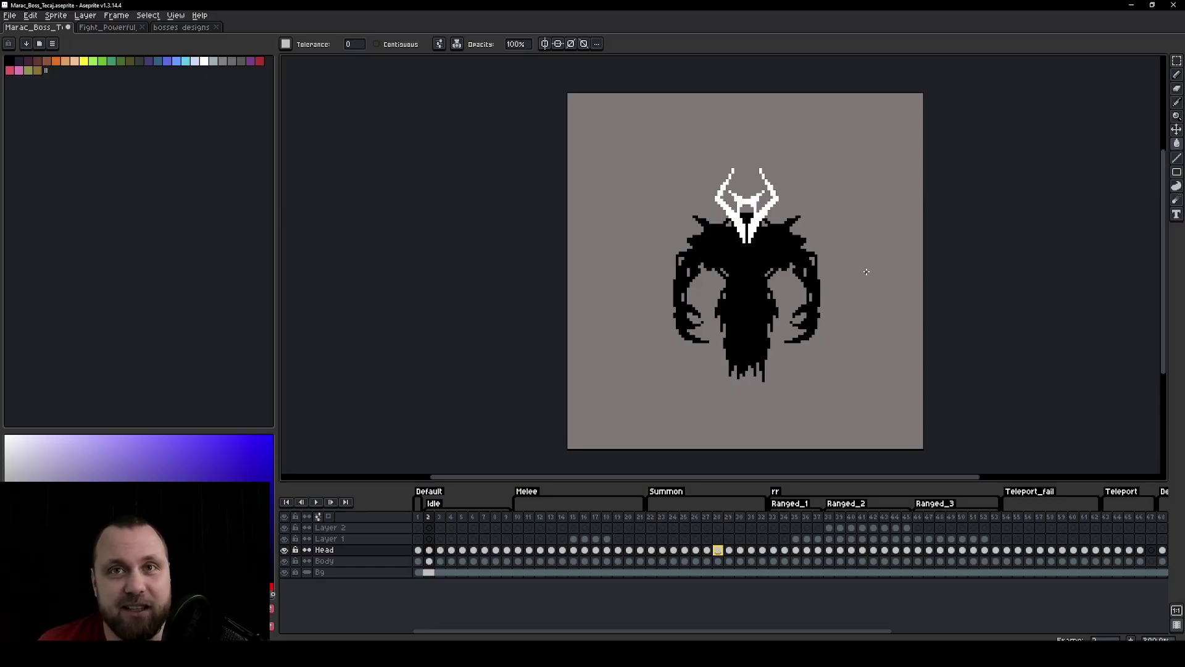
Step: Select timeline frames 2–12, then clear the selection and step back one frame
left_click(429, 518)
left_click_drag(432, 521, 984, 518)
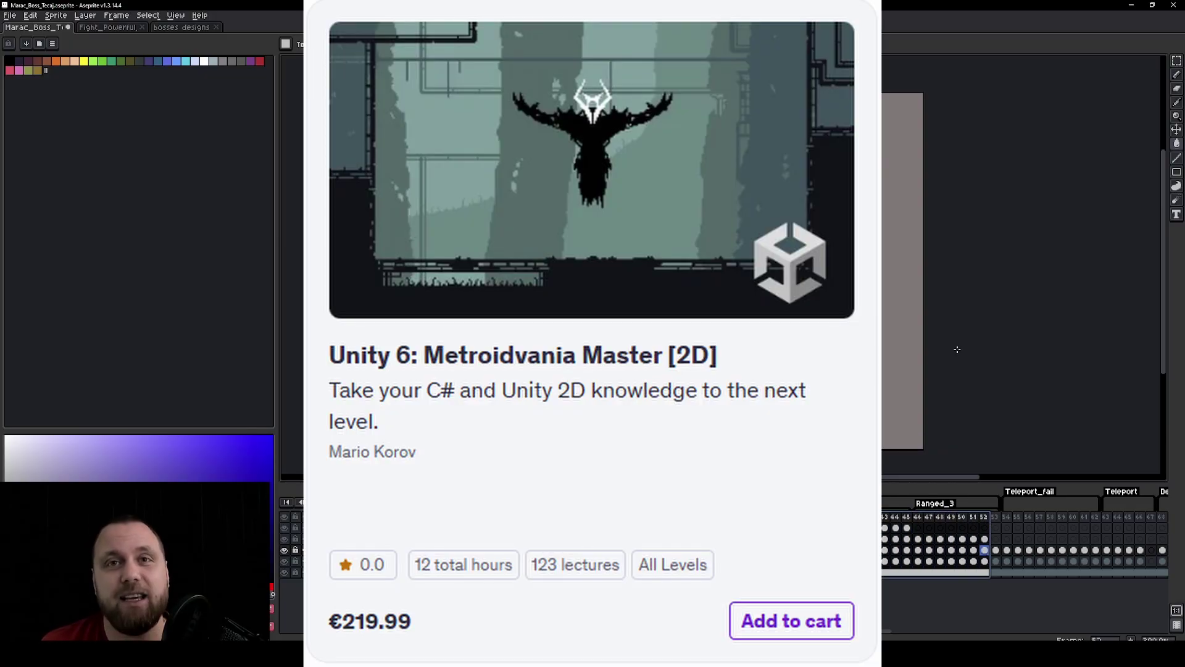
key("Escape")
key("Left")
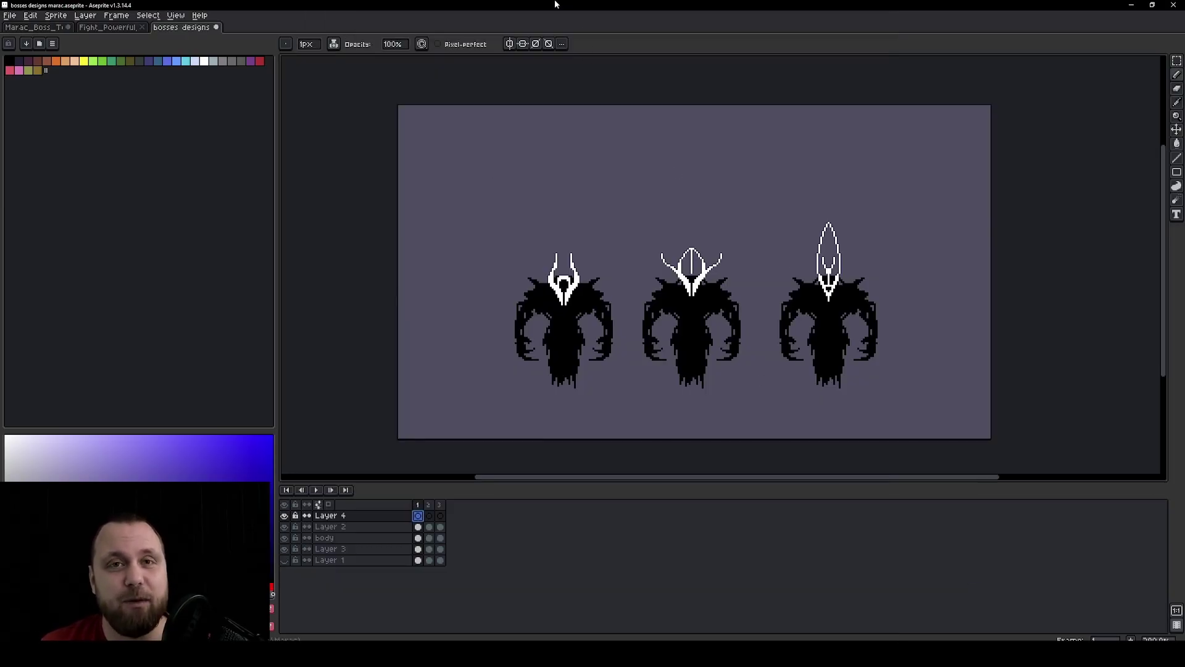
Step: Turn on vertical symmetry in the pencil toolbar
left_click(510, 43)
scroll(766, 142, "up", 3)
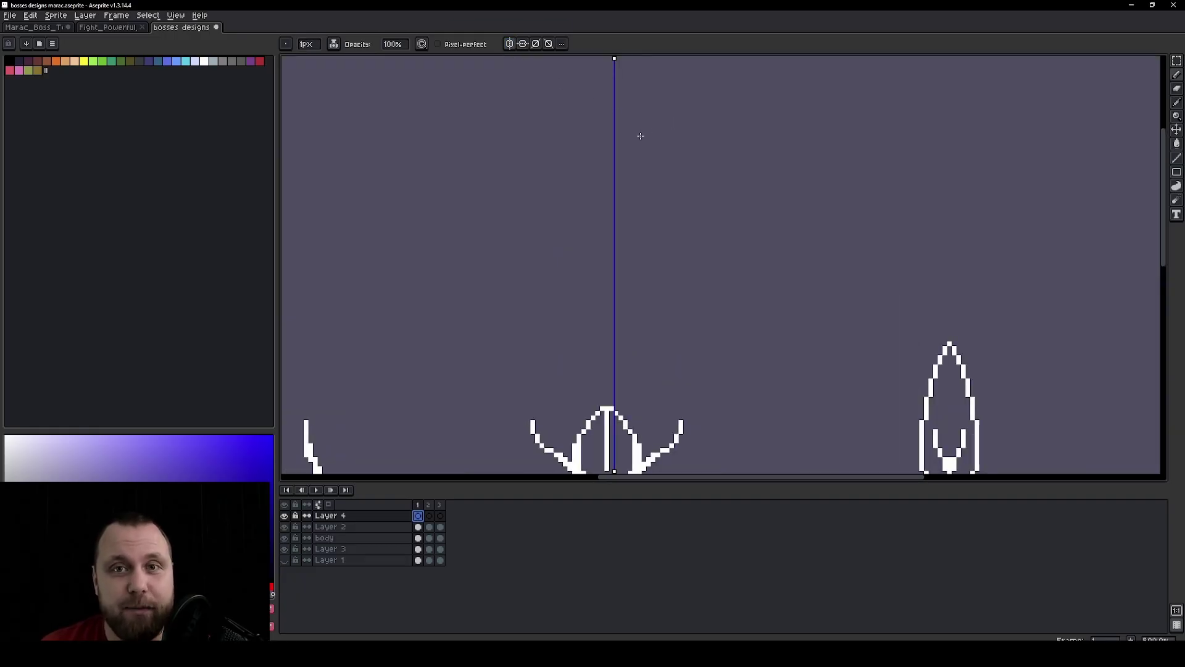
scroll(683, 397, "down", 5)
Step: Pick black from the boss bodies and set the brush size to 11 px
left_click(634, 276, "alt")
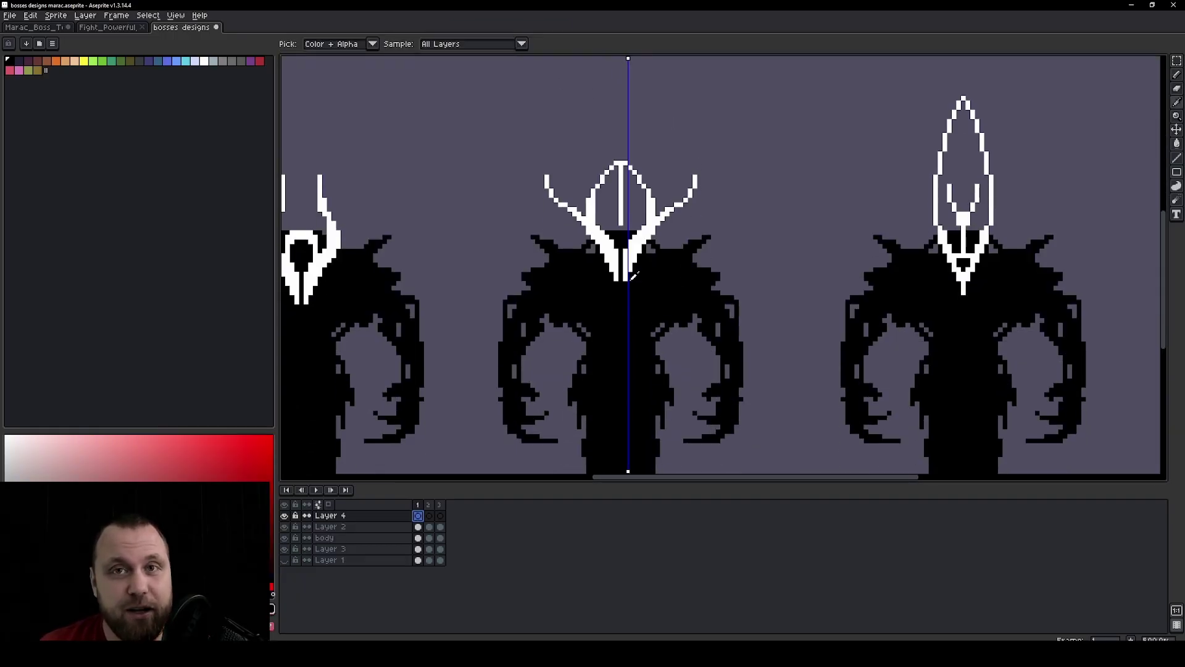
scroll(629, 259, "up", 5)
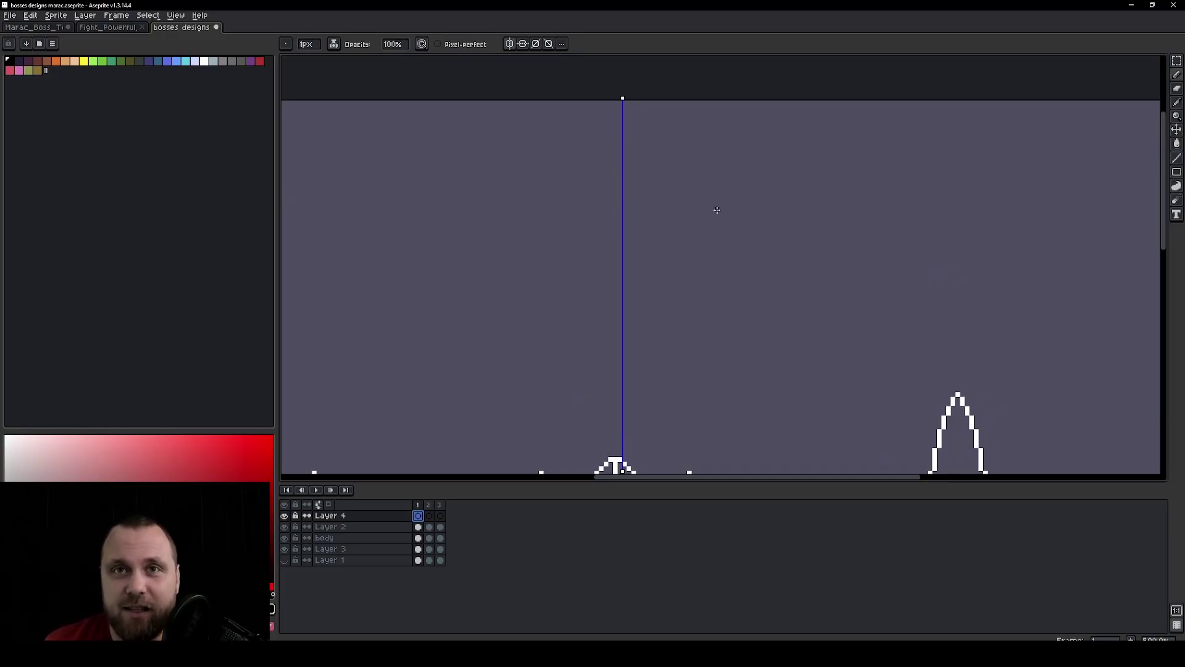
scroll(717, 210, "down", 2)
left_click_drag(738, 217, 739, 208)
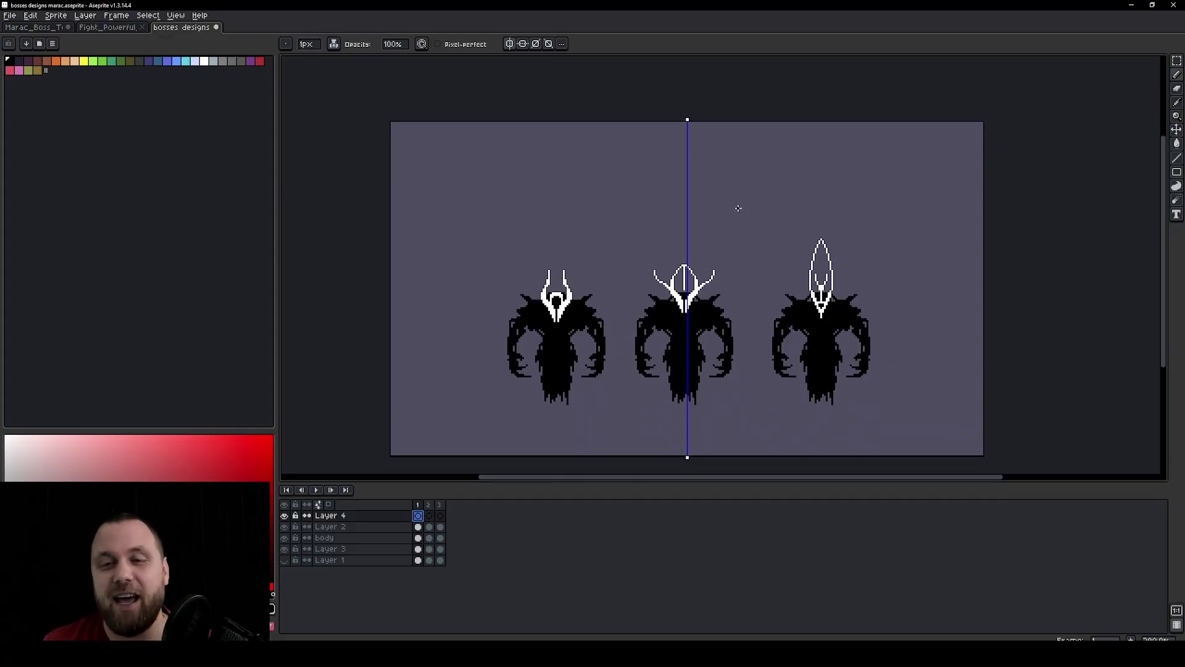
scroll(739, 208, "up", 3)
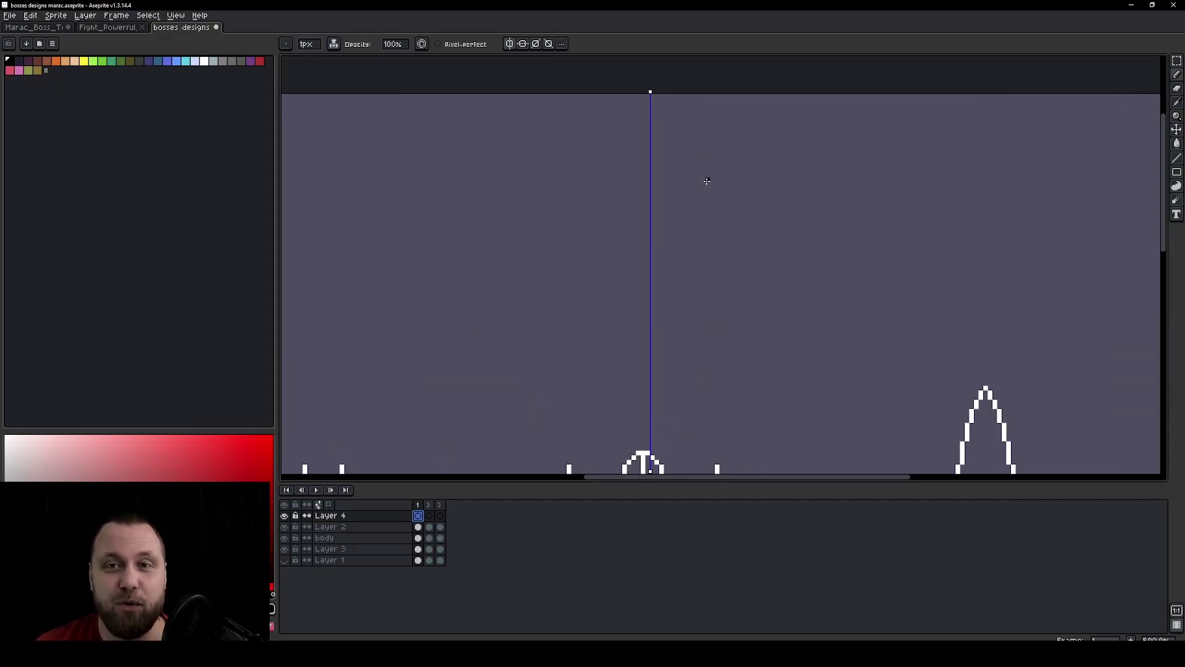
key("plus")
key("plus")
key("plus")
key("plus")
key("plus")
key("plus")
key("plus")
key("plus")
key("plus")
key("plus")
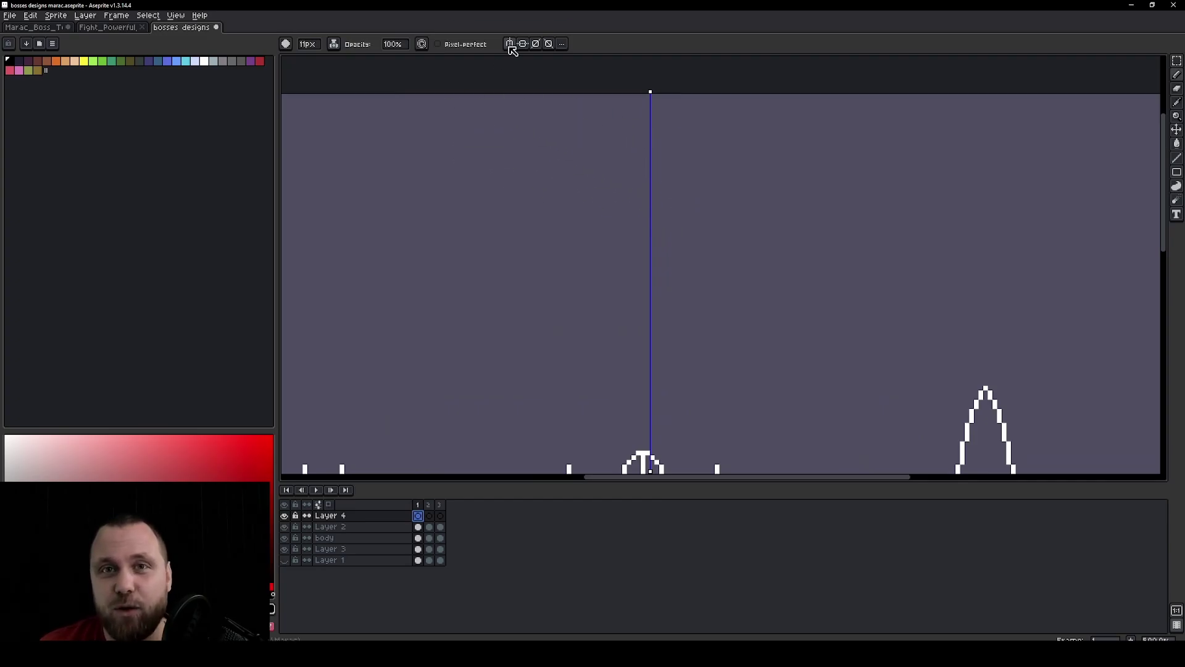
Step: With a 7 px brush, paint a mirrored black blob with hanging arms above the middle boss
key("minus")
key("minus")
key("minus")
key("minus")
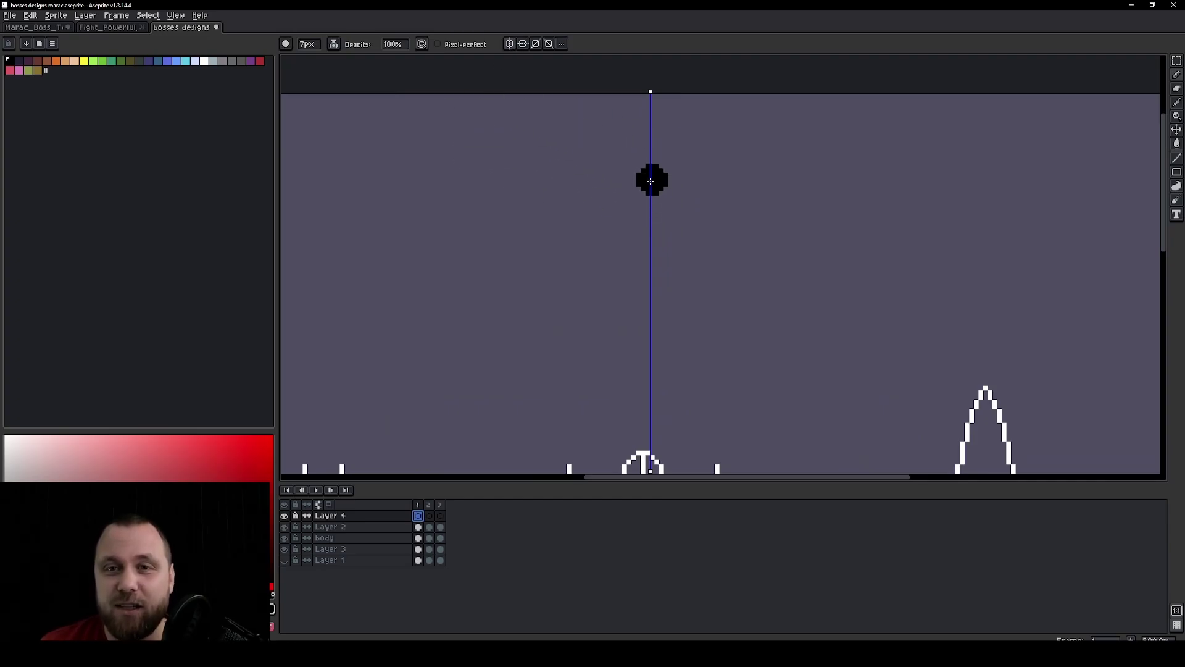
mouse_move(651, 180)
left_mouse_down()
mouse_move(699, 177)
mouse_move(647, 189)
mouse_move(650, 161)
mouse_move(636, 164)
mouse_move(680, 180)
mouse_move(673, 200)
mouse_move(695, 191)
mouse_move(666, 202)
mouse_move(657, 237)
mouse_move(690, 194)
mouse_move(741, 172)
mouse_move(682, 221)
mouse_move(656, 301)
mouse_move(714, 220)
mouse_move(658, 273)
mouse_move(697, 279)
mouse_move(624, 268)
mouse_move(586, 214)
mouse_move(679, 203)
mouse_move(688, 176)
mouse_move(590, 162)
left_mouse_up()
scroll(701, 278, "down", 3)
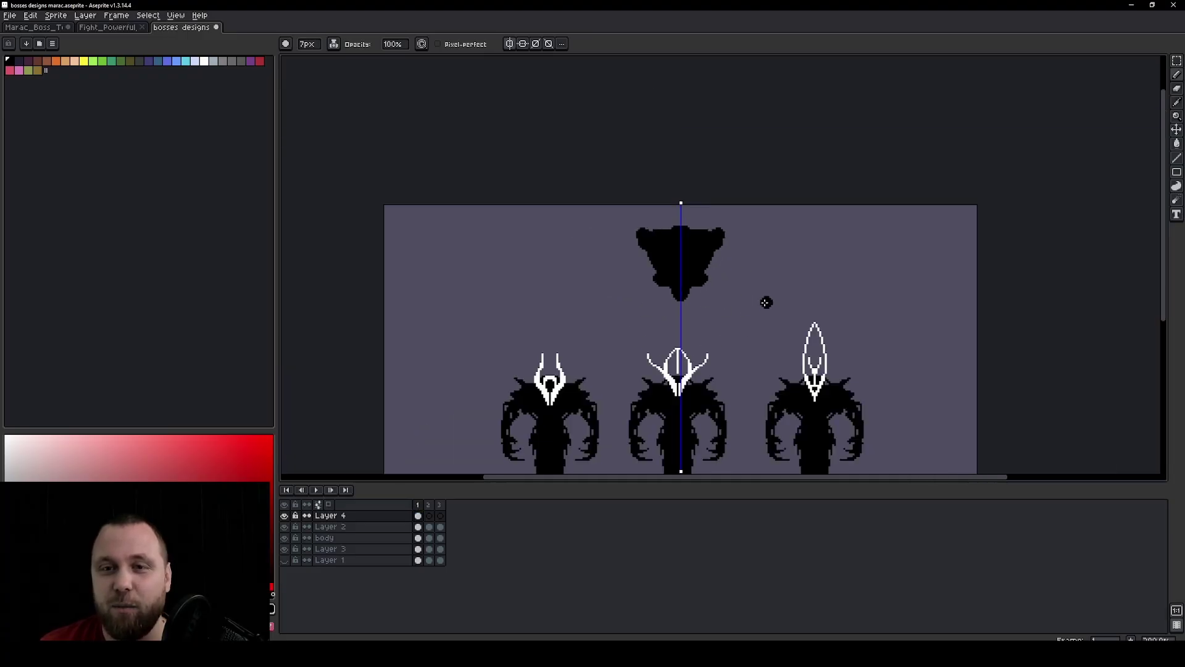
left_click_drag(775, 295, 751, 224)
scroll(716, 169, "up", 3)
mouse_move(702, 154)
left_mouse_down()
mouse_move(710, 178)
mouse_move(682, 174)
mouse_move(721, 181)
mouse_move(722, 142)
left_mouse_up()
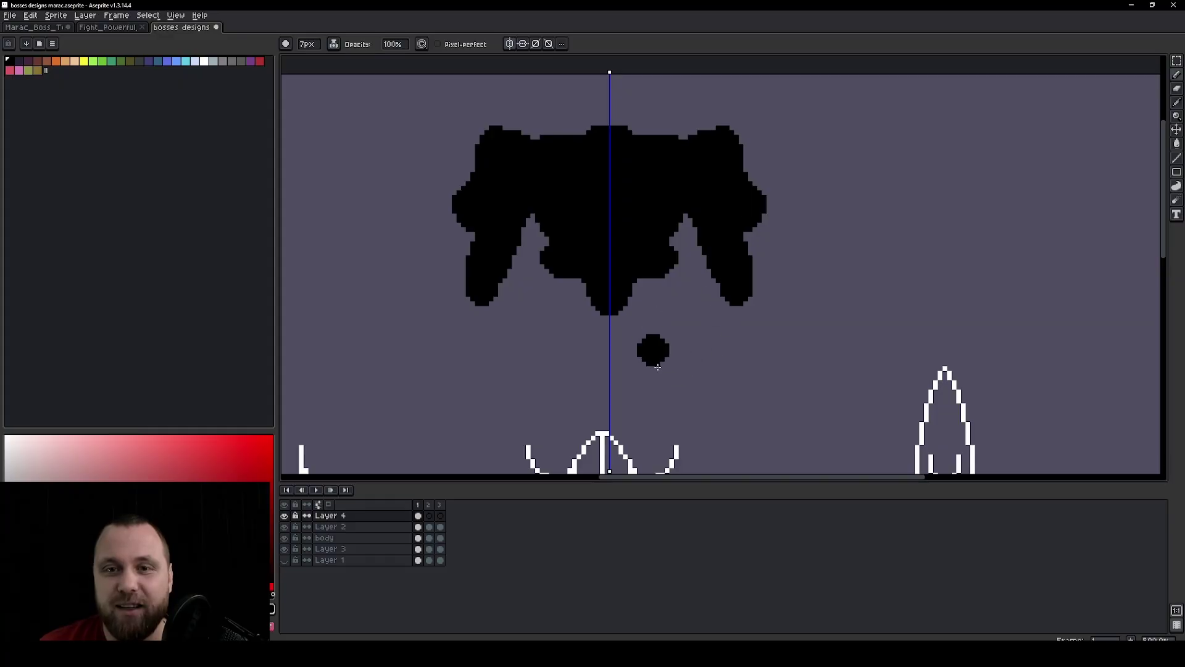
mouse_move(651, 346)
left_mouse_down()
mouse_move(605, 217)
mouse_move(578, 236)
mouse_move(599, 237)
mouse_move(585, 298)
left_mouse_up()
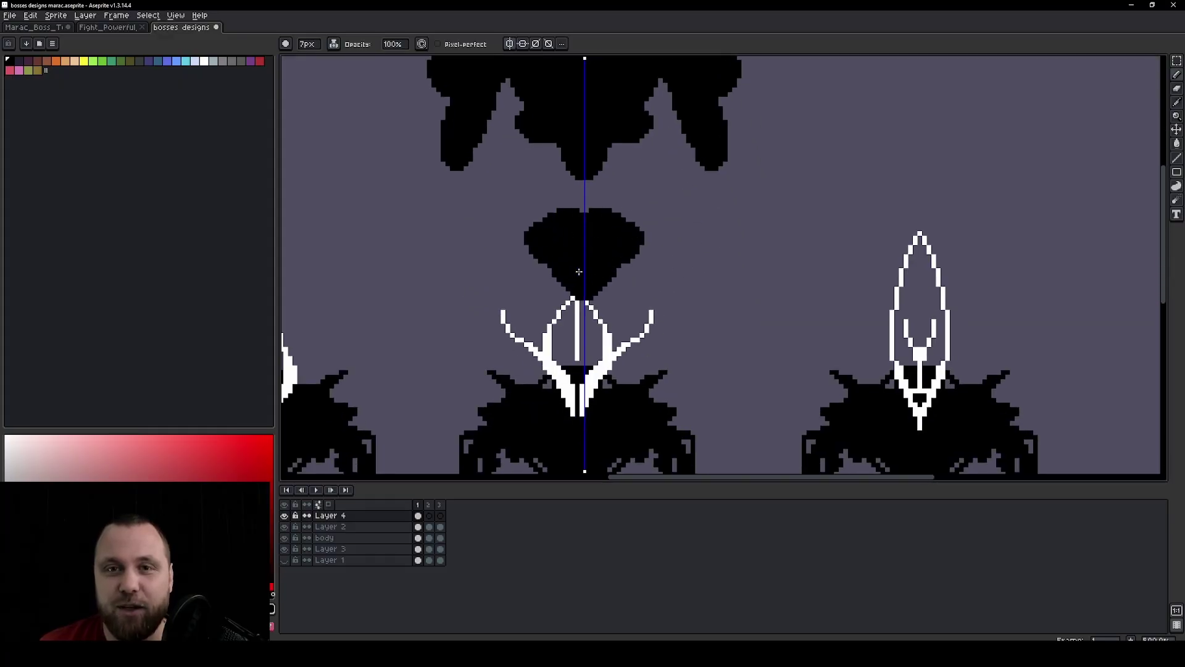
scroll(648, 250, "down", 2)
scroll(544, 250, "down", 1)
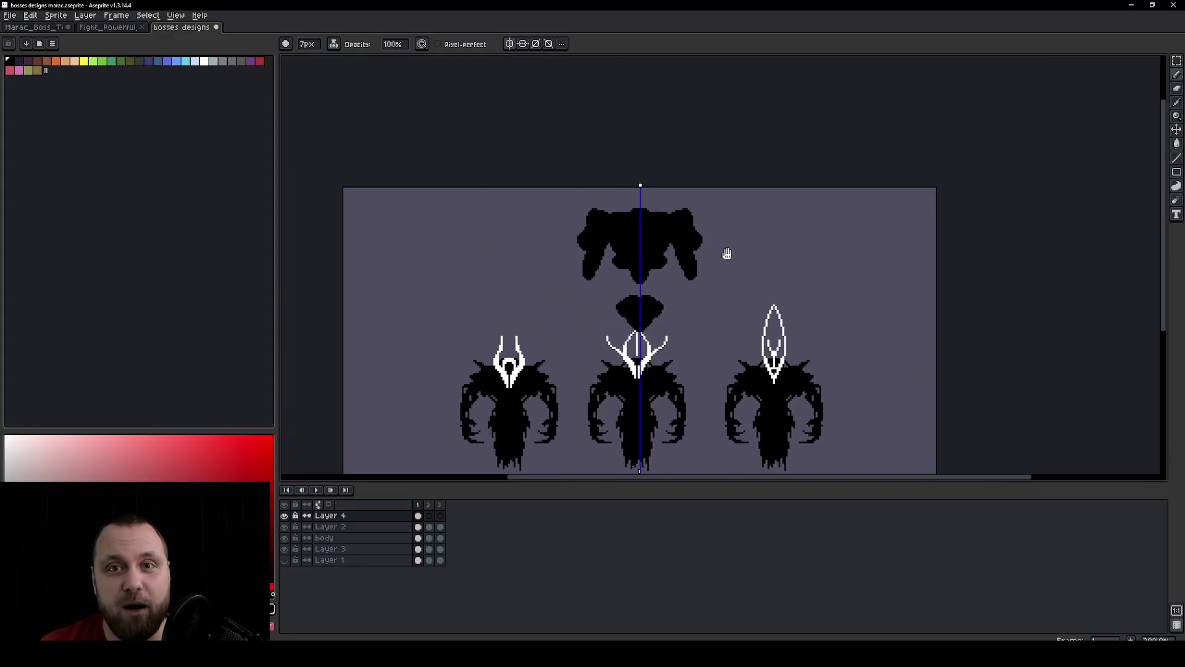
Step: Undo the black diamond and draw two mirrored horns with the 1 px pencil
key("ctrl+z")
left_click_drag(752, 322, 751, 315)
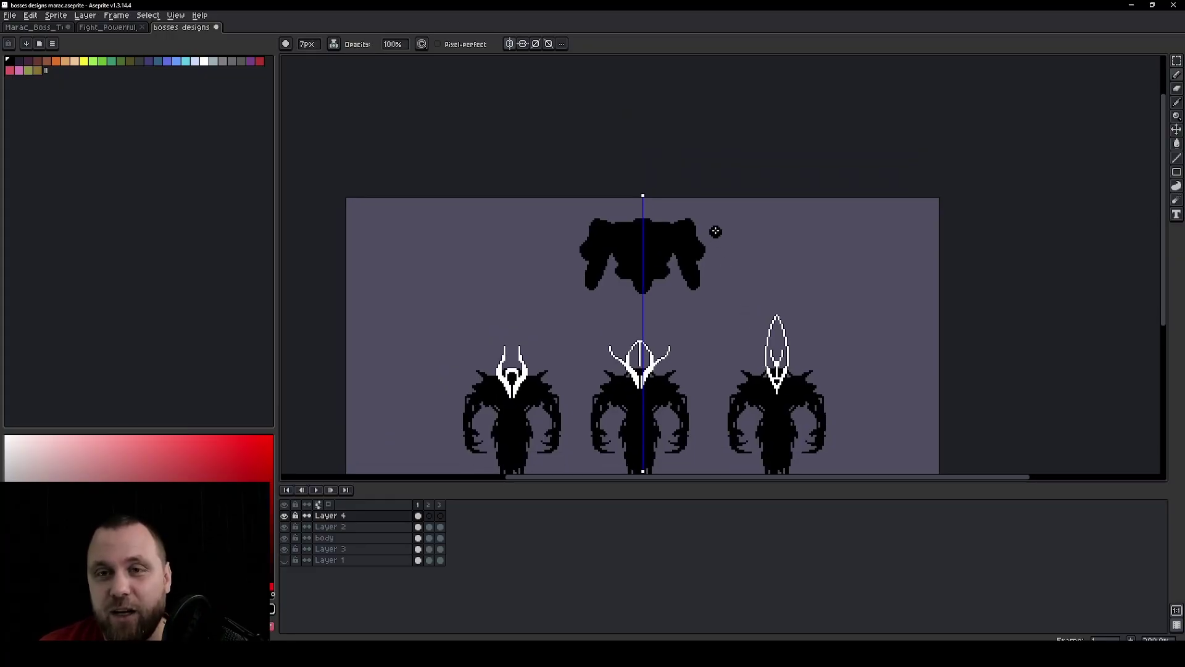
scroll(690, 219, "up", 4)
key("v")
key("b")
mouse_move(691, 224)
left_mouse_down()
mouse_move(730, 181)
mouse_move(698, 229)
mouse_move(716, 202)
left_mouse_up()
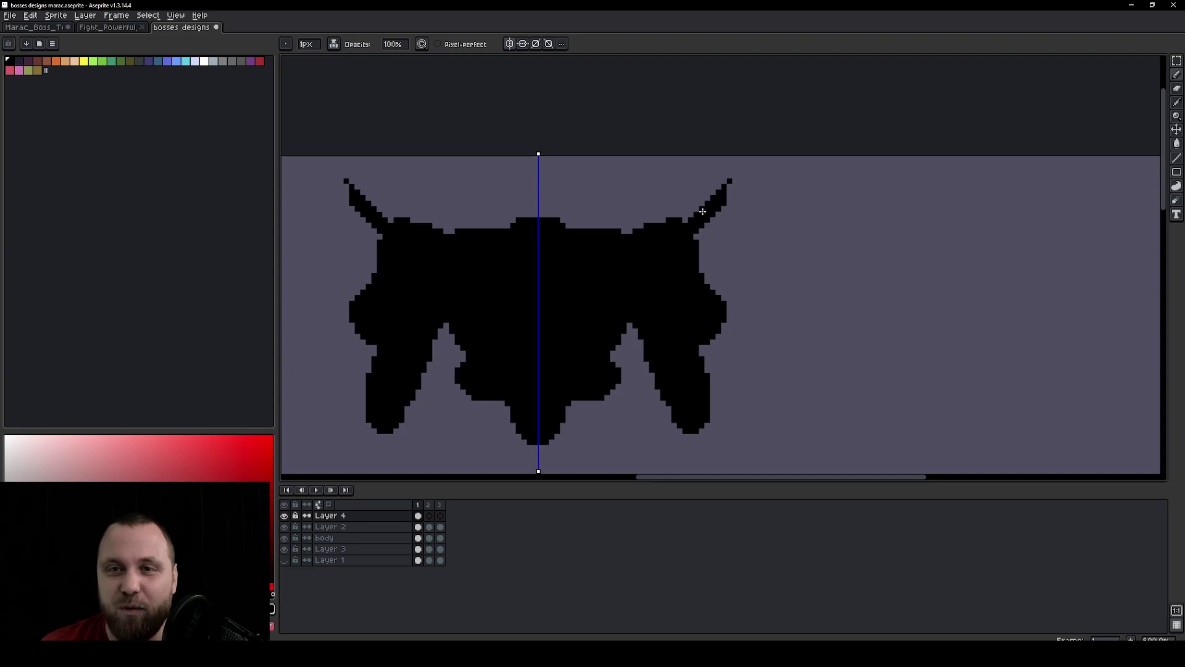
Step: Erase the body's sides symmetrically and carve the lower legs into outward hooks
scroll(735, 216, "up", 9)
scroll(820, 265, "down", 3)
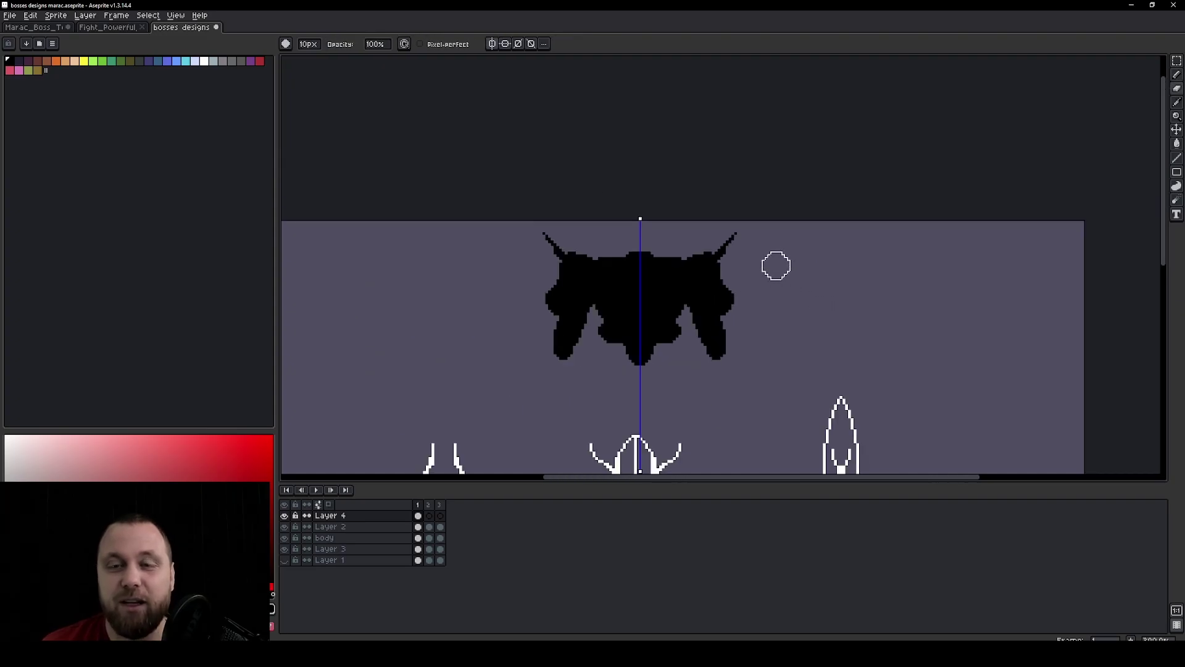
scroll(743, 295, "up", 1)
mouse_move(742, 295)
left_mouse_down()
mouse_move(716, 314)
mouse_move(712, 298)
mouse_move(746, 288)
left_mouse_up()
mouse_move(716, 392)
left_mouse_down()
mouse_move(691, 362)
mouse_move(730, 402)
left_mouse_up()
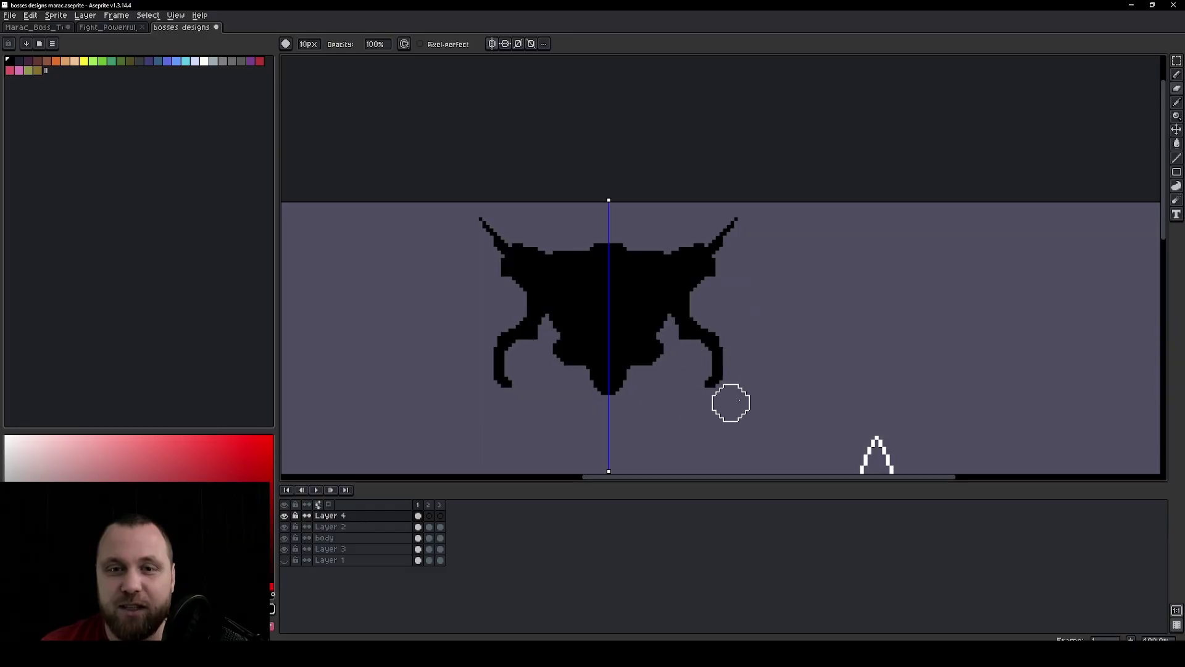
Step: Switch to a 5 px eraser and cut a ring-shaped eye into the body
scroll(781, 339, "down", 2)
key("minus")
key("minus")
key("minus")
key("minus")
key("minus")
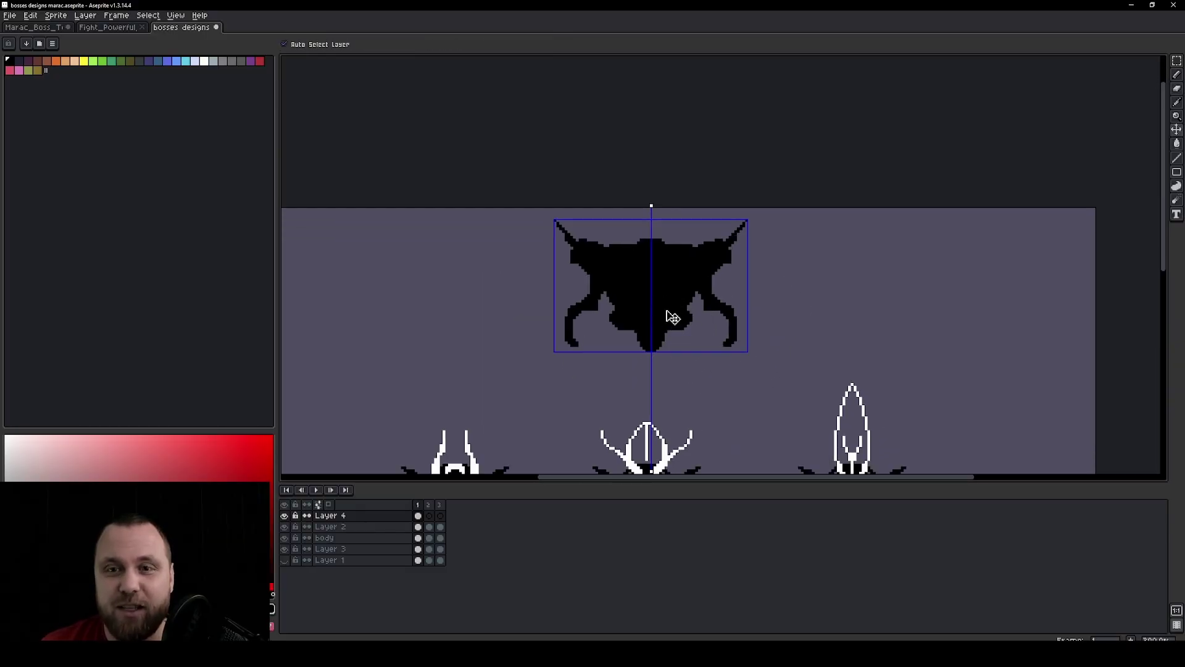
scroll(654, 307, "up", 1)
mouse_move(654, 307)
left_mouse_down()
mouse_move(623, 298)
mouse_move(661, 308)
mouse_move(679, 288)
mouse_move(673, 256)
mouse_move(645, 253)
left_mouse_up()
scroll(773, 305, "down", 1)
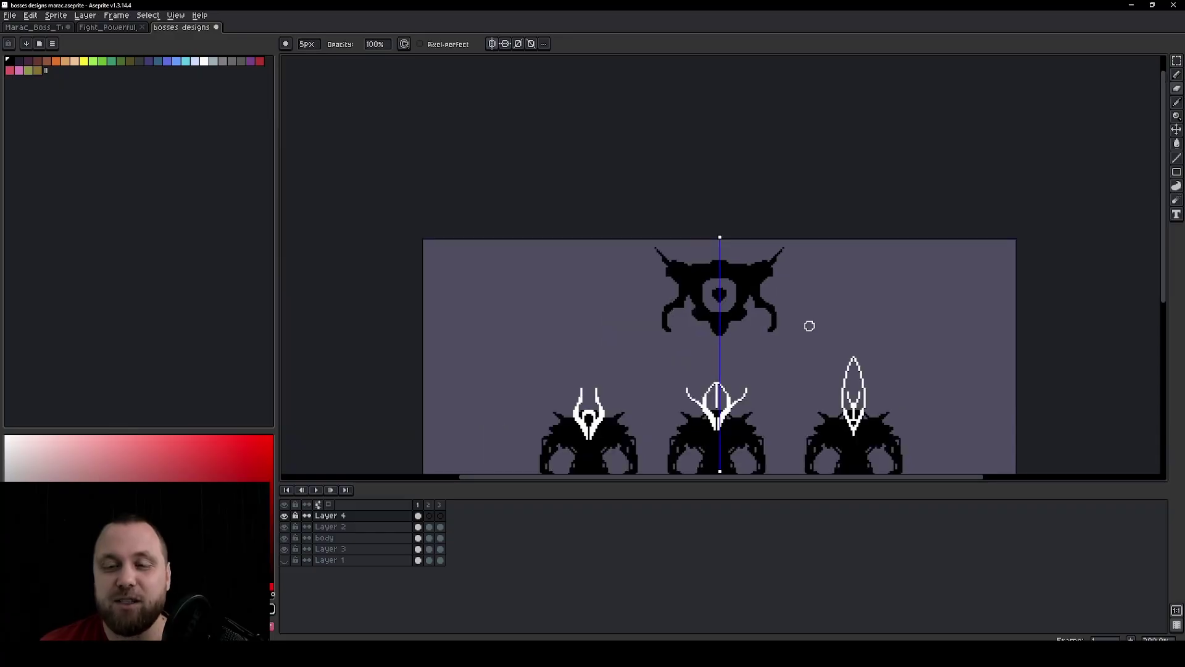
scroll(809, 325, "down", 3)
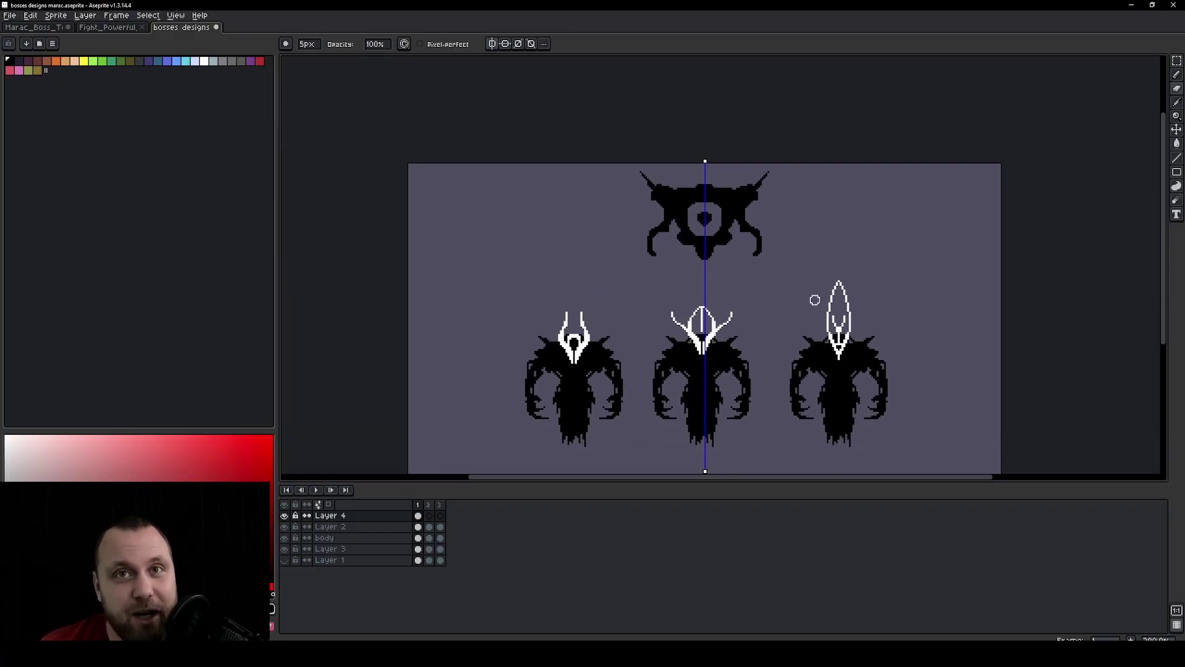
Step: Back on the Marac_Boss sprite, loop the Idle animation, restarting it from frame 1
key("ctrl+Tab")
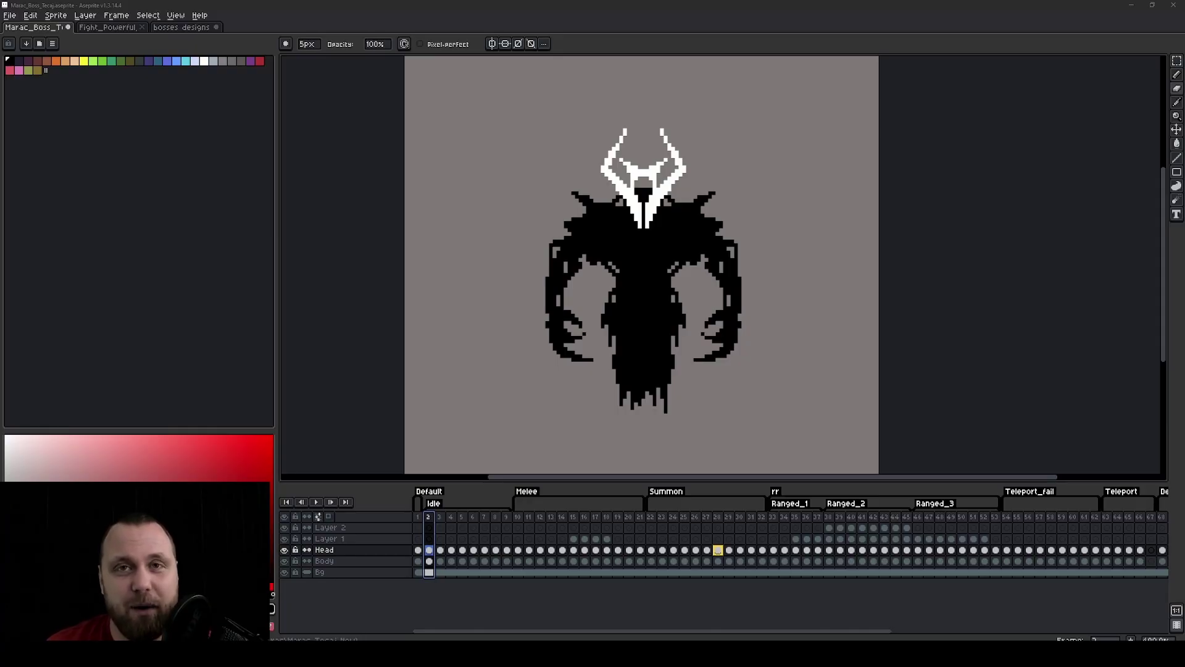
left_click(316, 502)
scroll(563, 247, "down", 1)
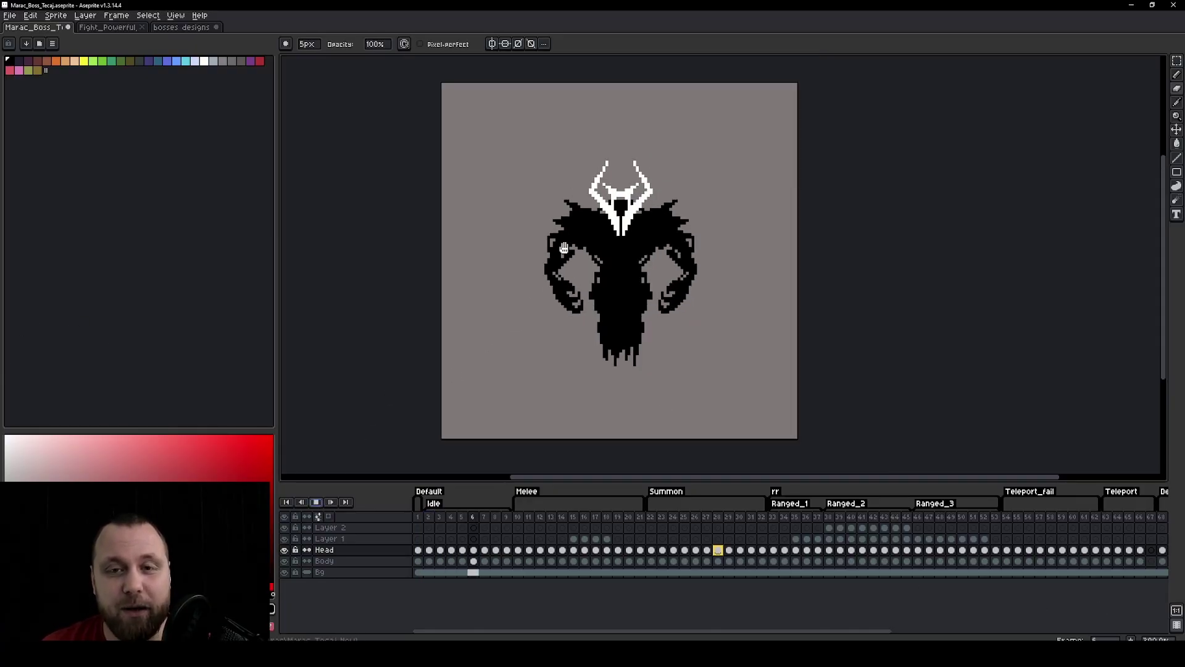
scroll(764, 288, "down", 1)
scroll(775, 288, "up", 1)
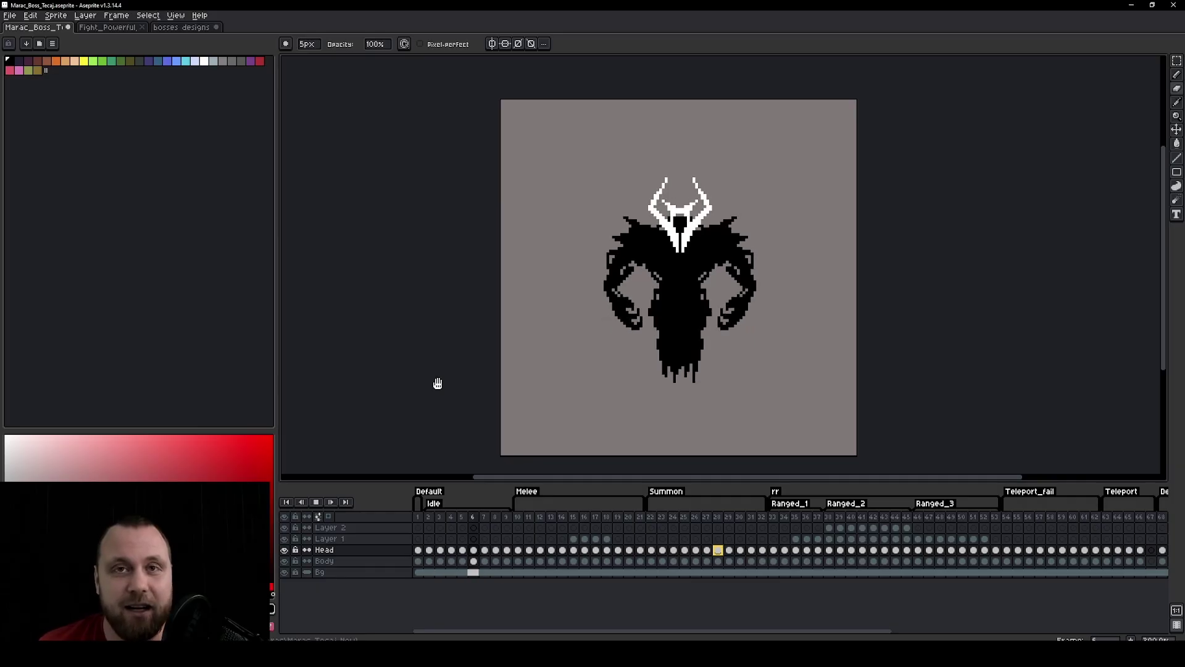
left_click(316, 502)
left_click(418, 517)
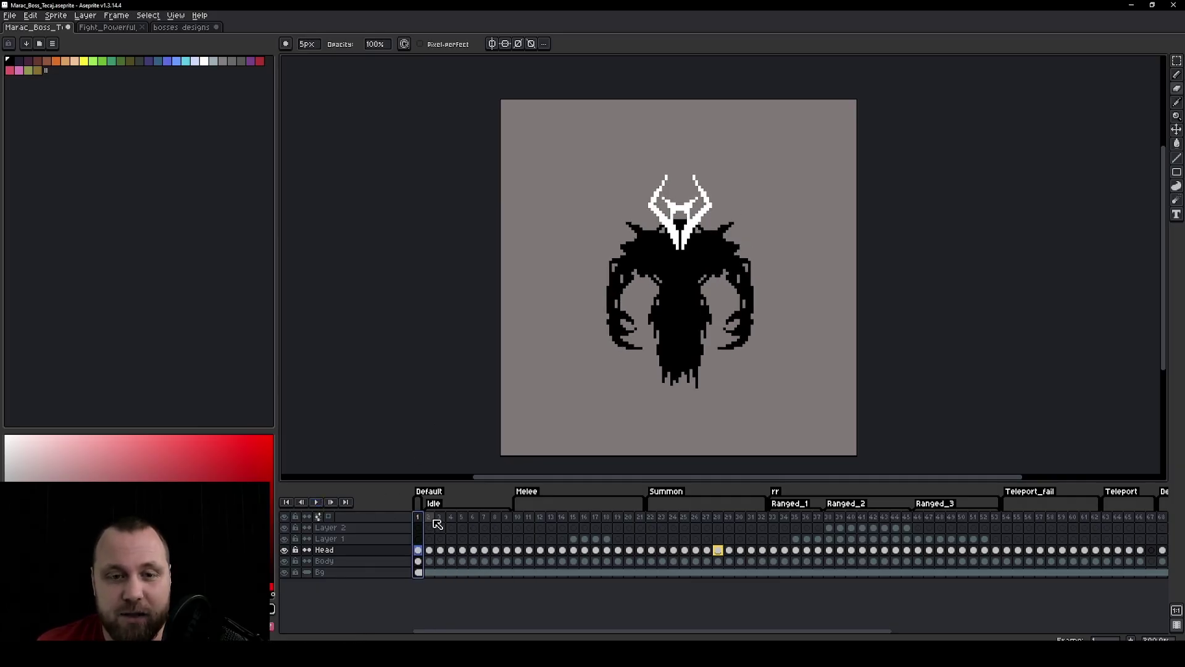
left_click(316, 502)
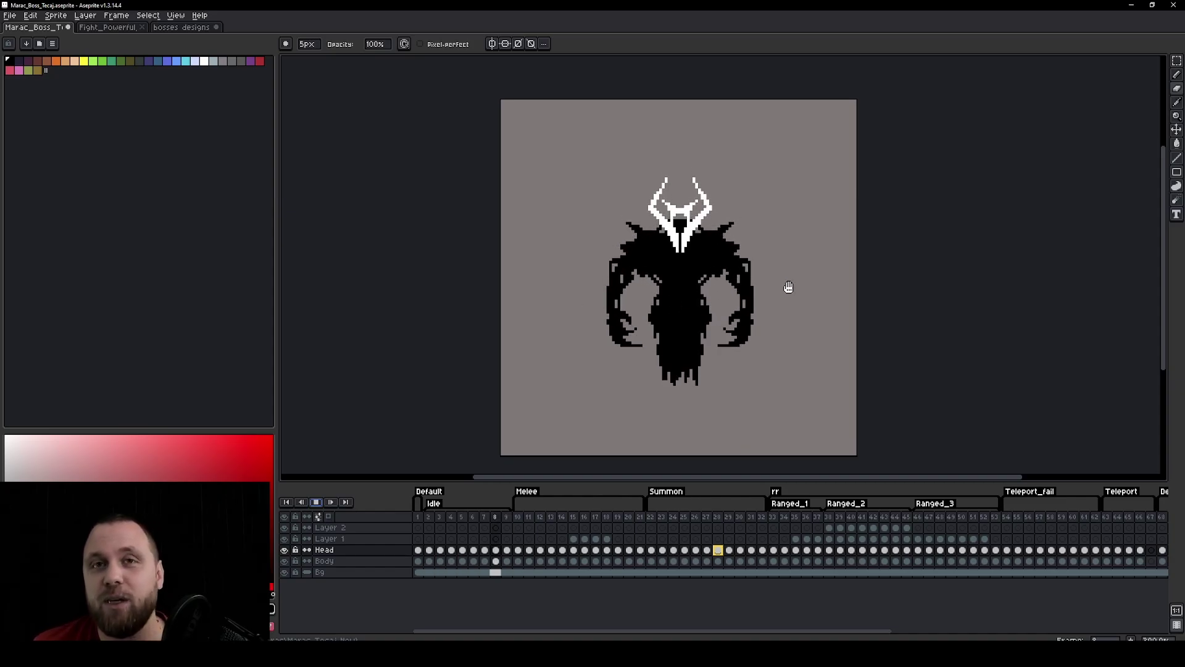
key("Return")
scroll(780, 329, "up", 1)
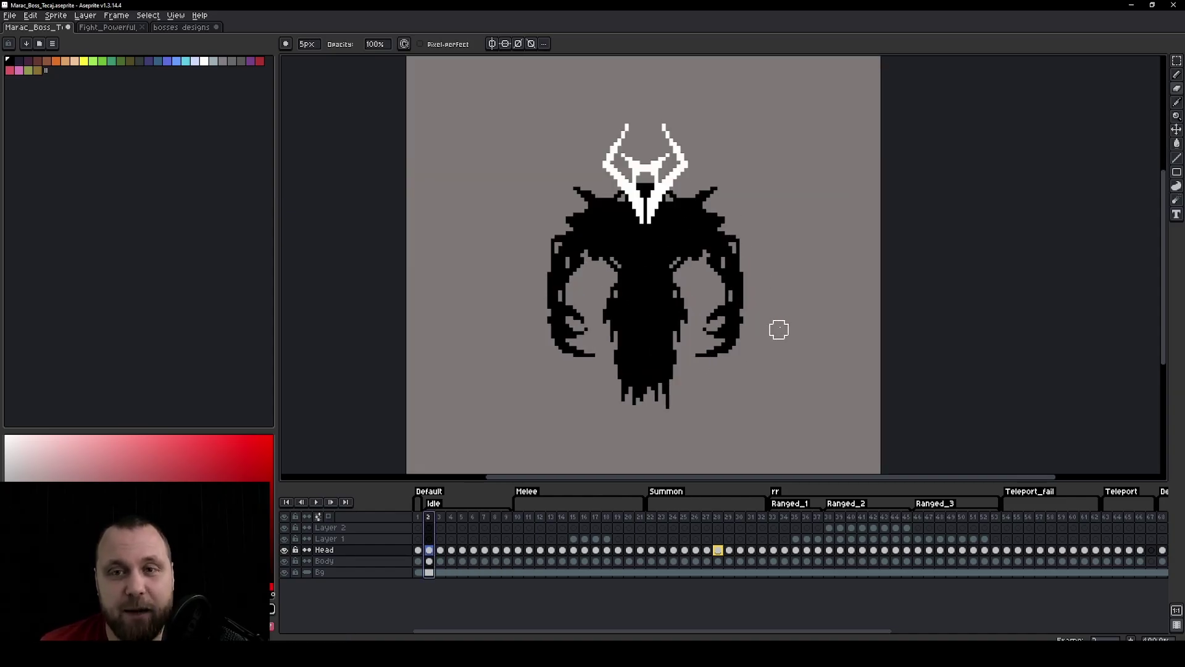
left_click_drag(779, 328, 807, 336)
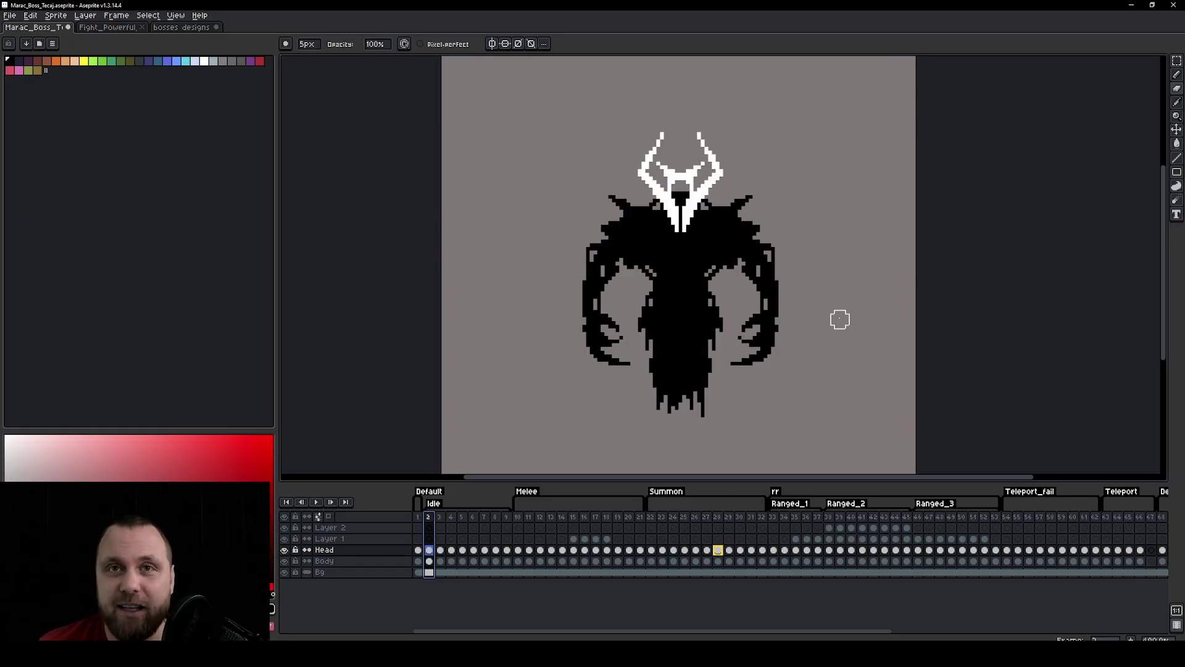
scroll(840, 319, "down", 1)
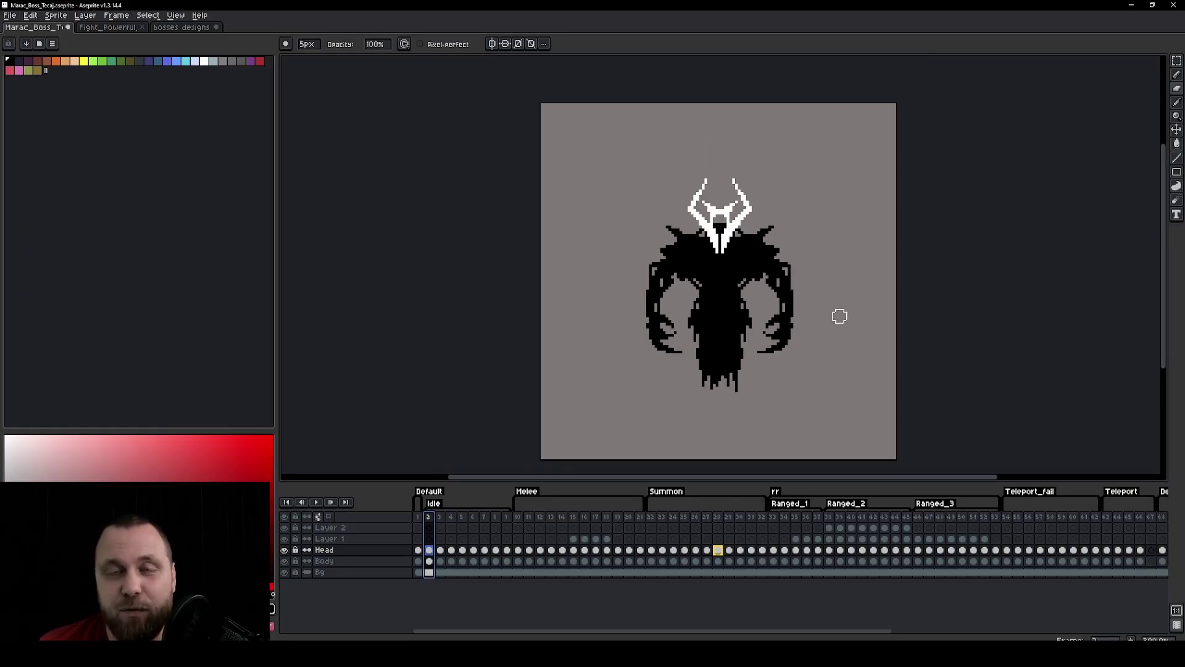
left_click_drag(439, 519, 484, 522)
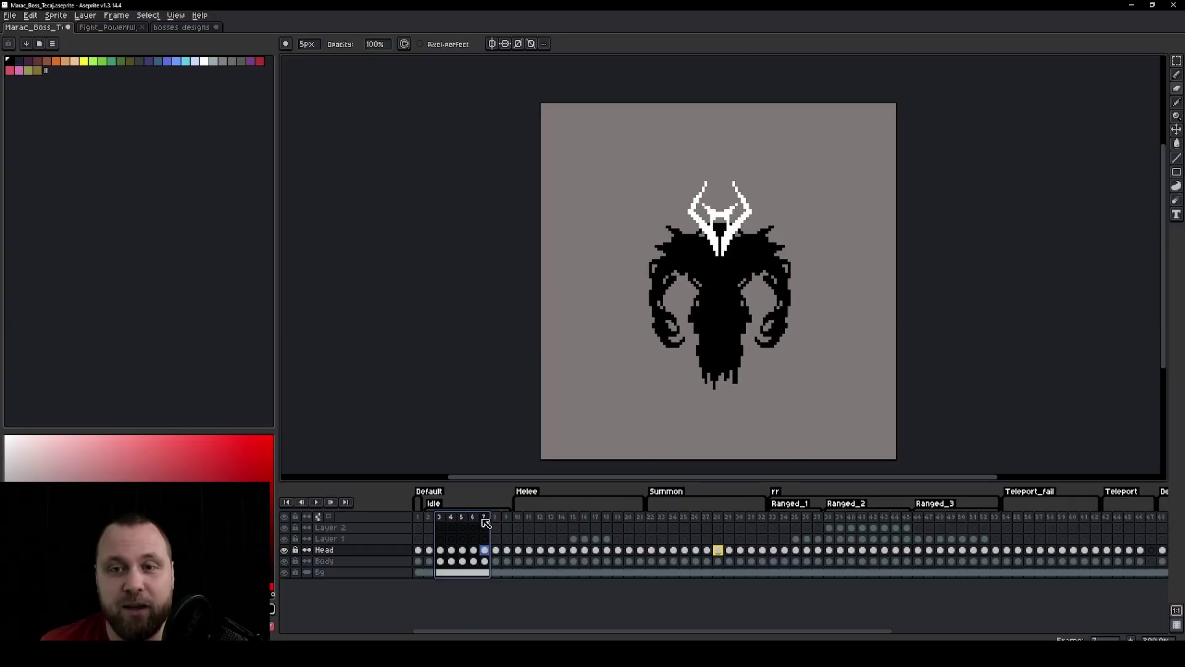
scroll(757, 325, "up", 1)
scroll(756, 325, "up", 1)
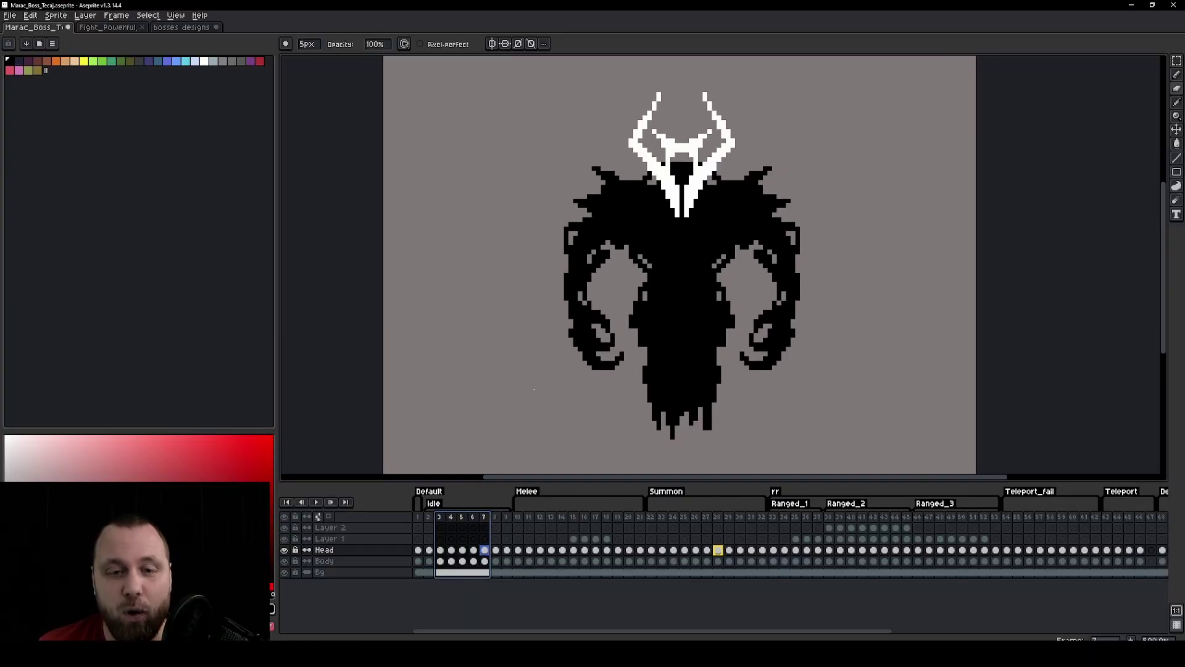
left_click(434, 519)
left_click_drag(434, 519, 461, 519)
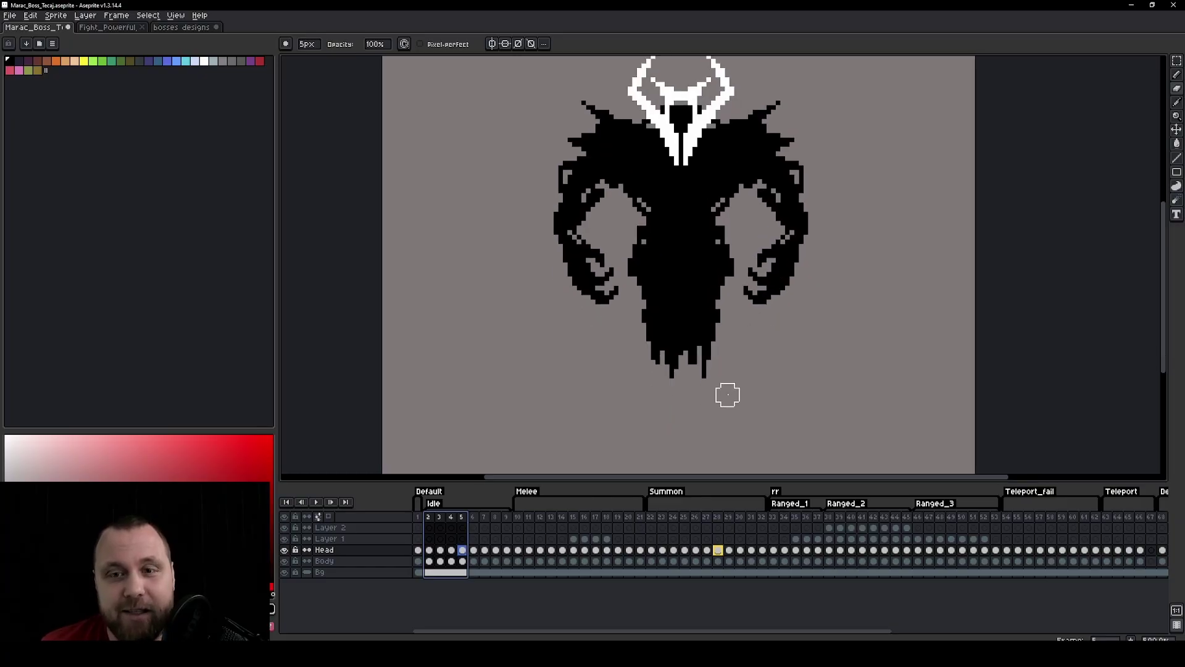
scroll(728, 394, "up", 5)
scroll(754, 262, "down", 5)
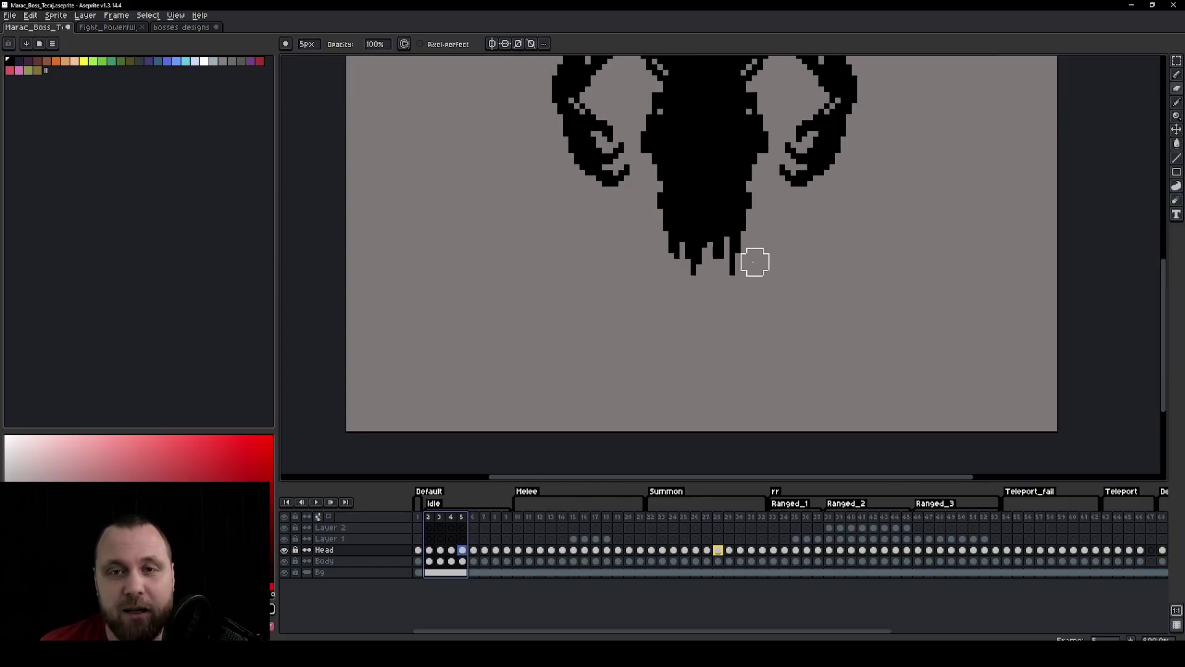
left_click(432, 521)
left_click_drag(432, 519, 485, 520)
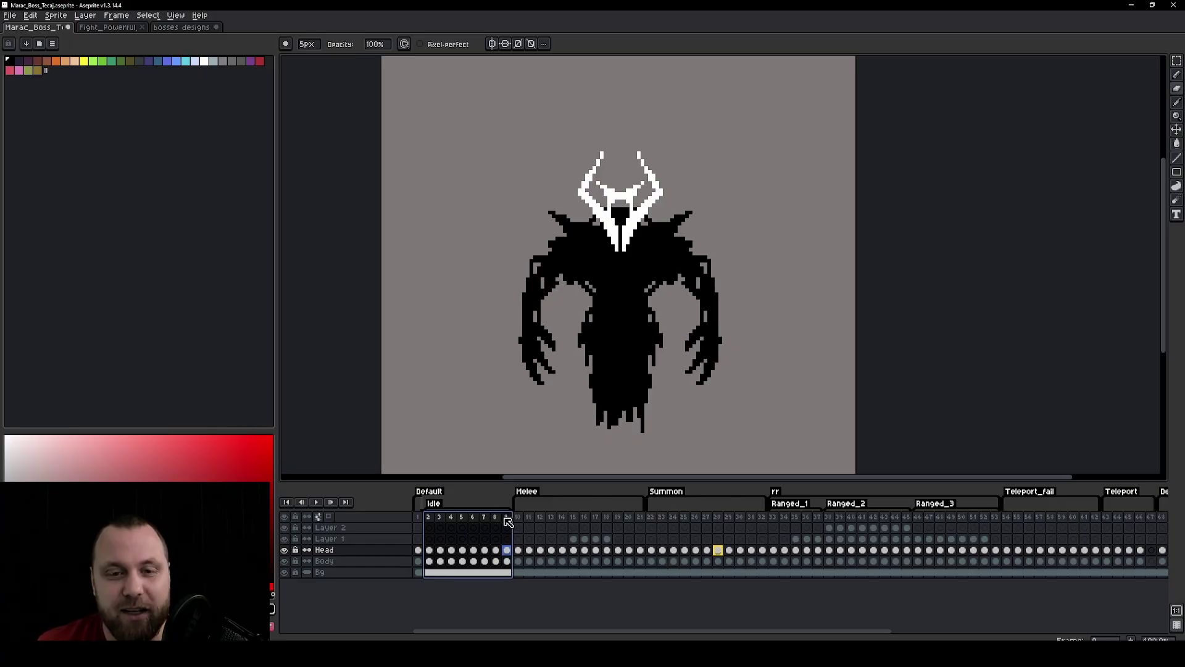
left_click(316, 501)
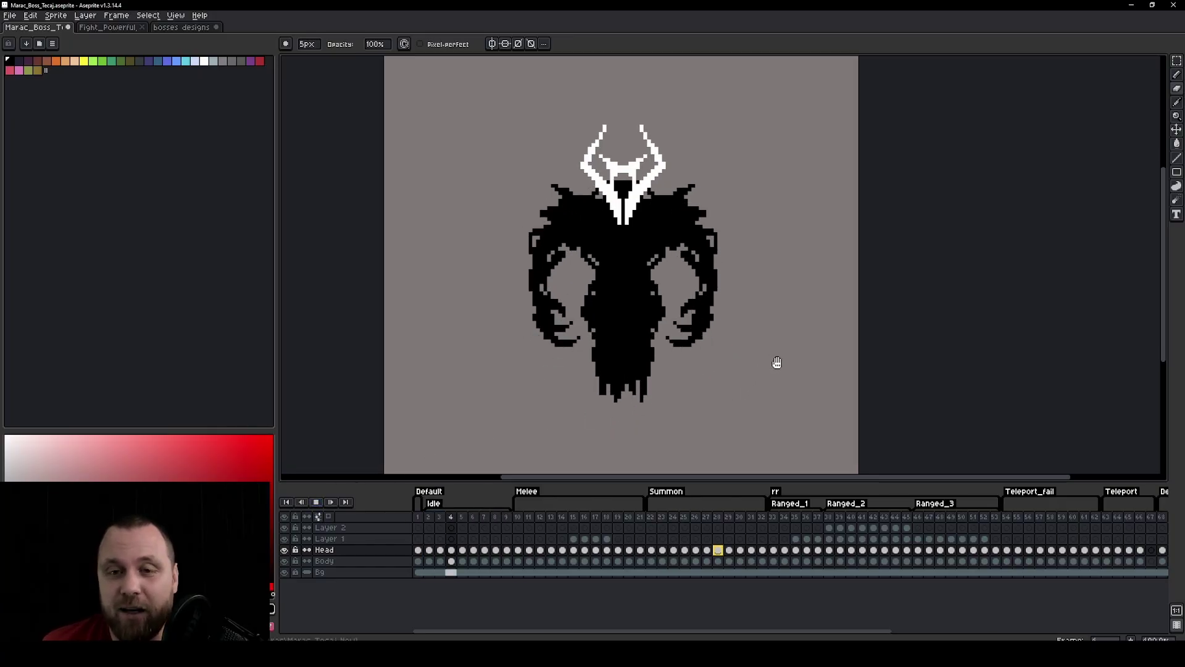
scroll(773, 363, "down", 1)
left_click_drag(773, 365, 774, 346)
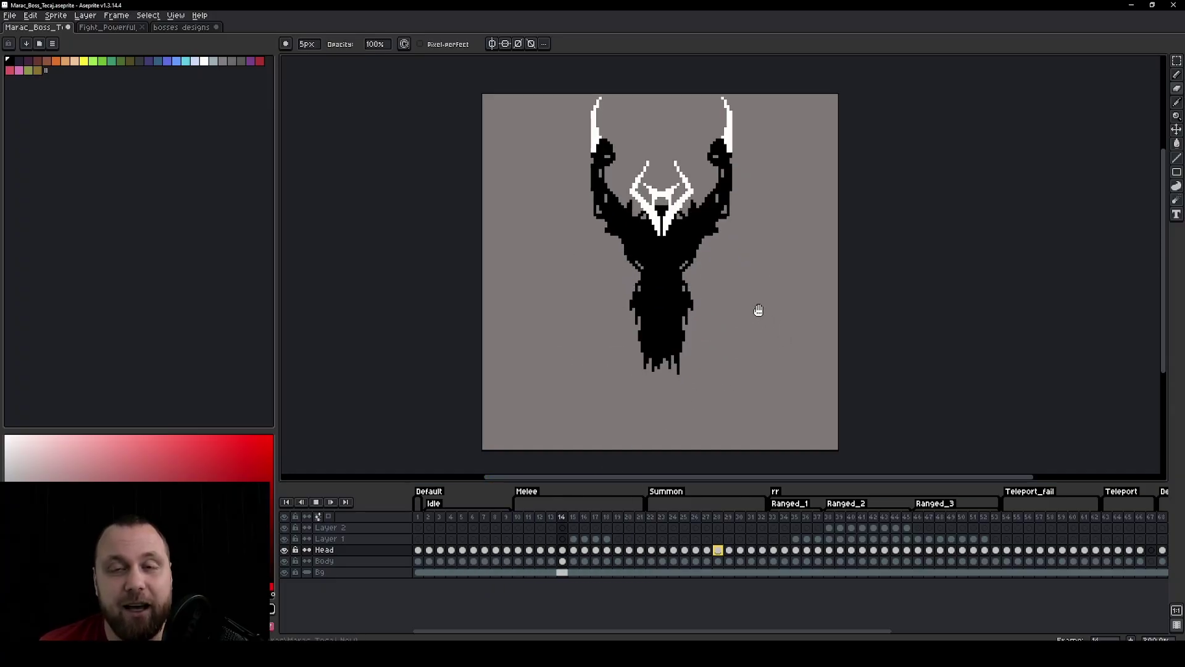
Step: Recentre the boss and play the Melee animation, stopping and restarting it
left_click_drag(767, 311, 713, 313)
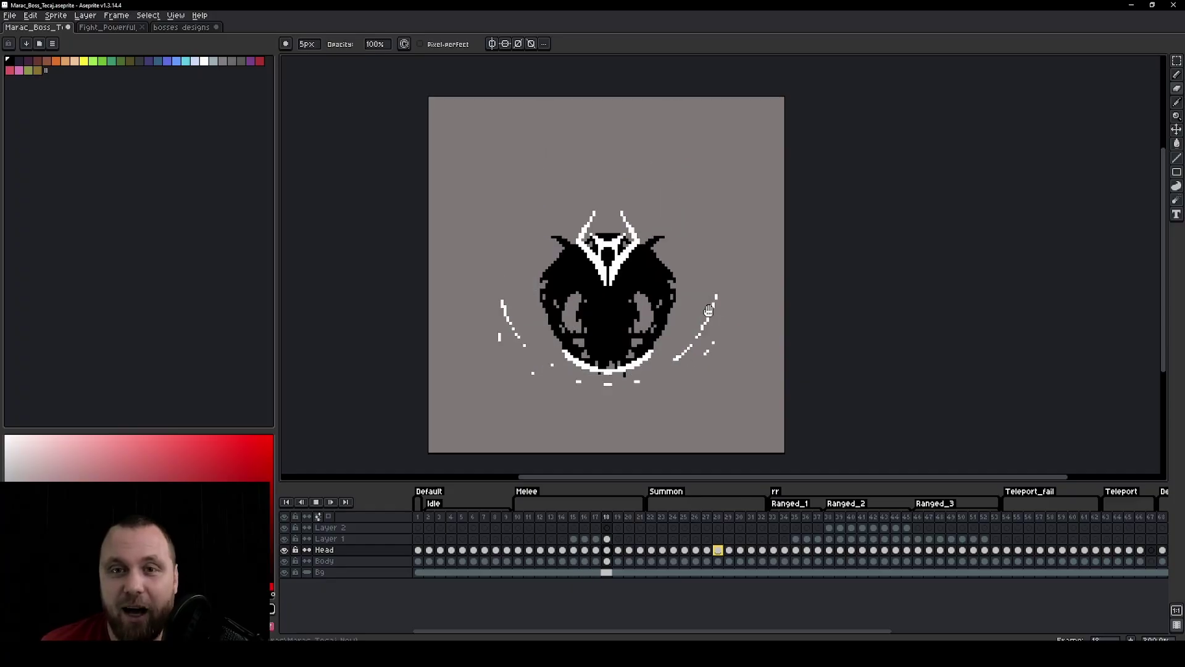
left_click(316, 502)
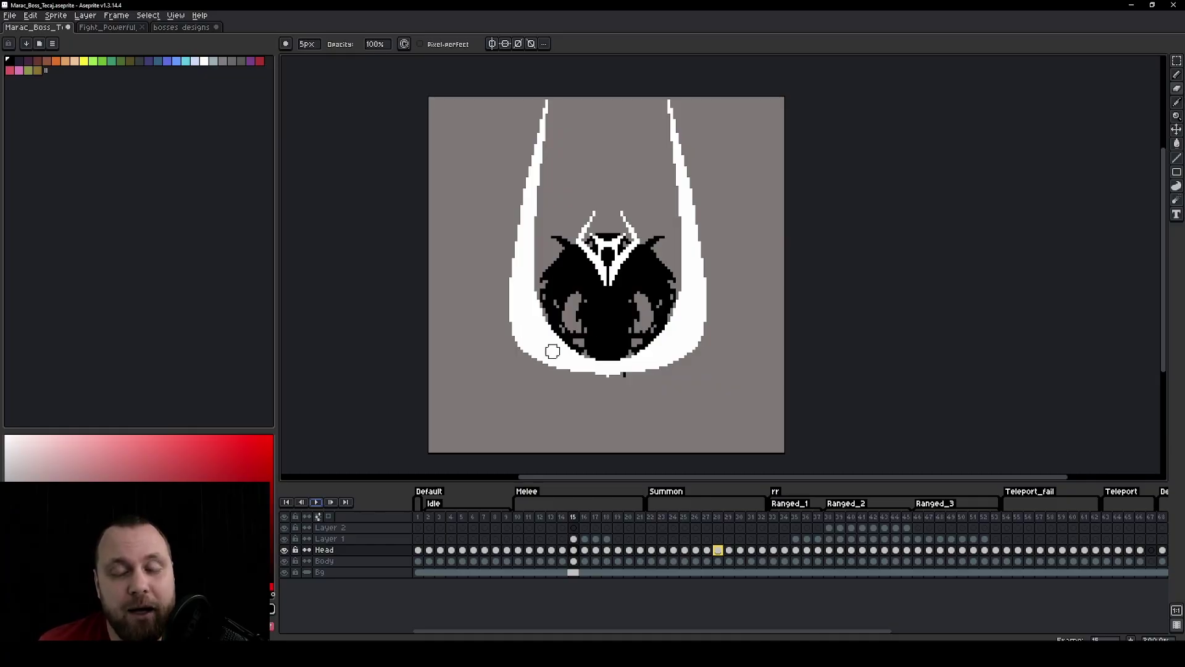
left_click(317, 501)
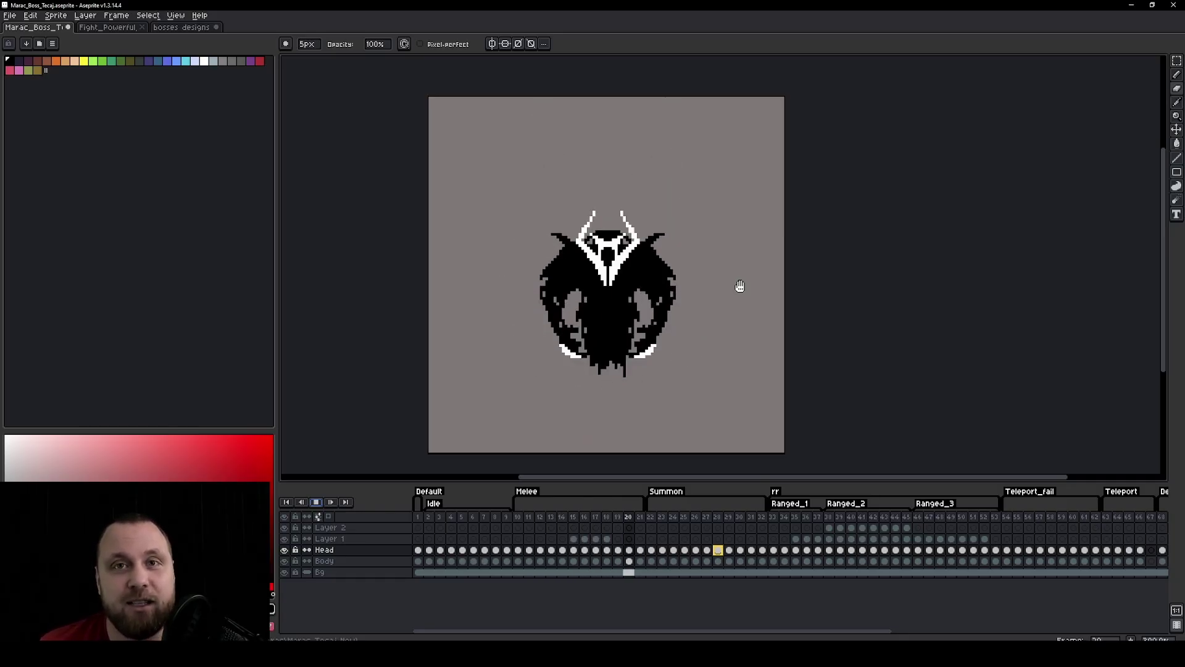
scroll(642, 376, "up", 1)
scroll(679, 371, "down", 1)
left_click_drag(676, 370, 711, 380)
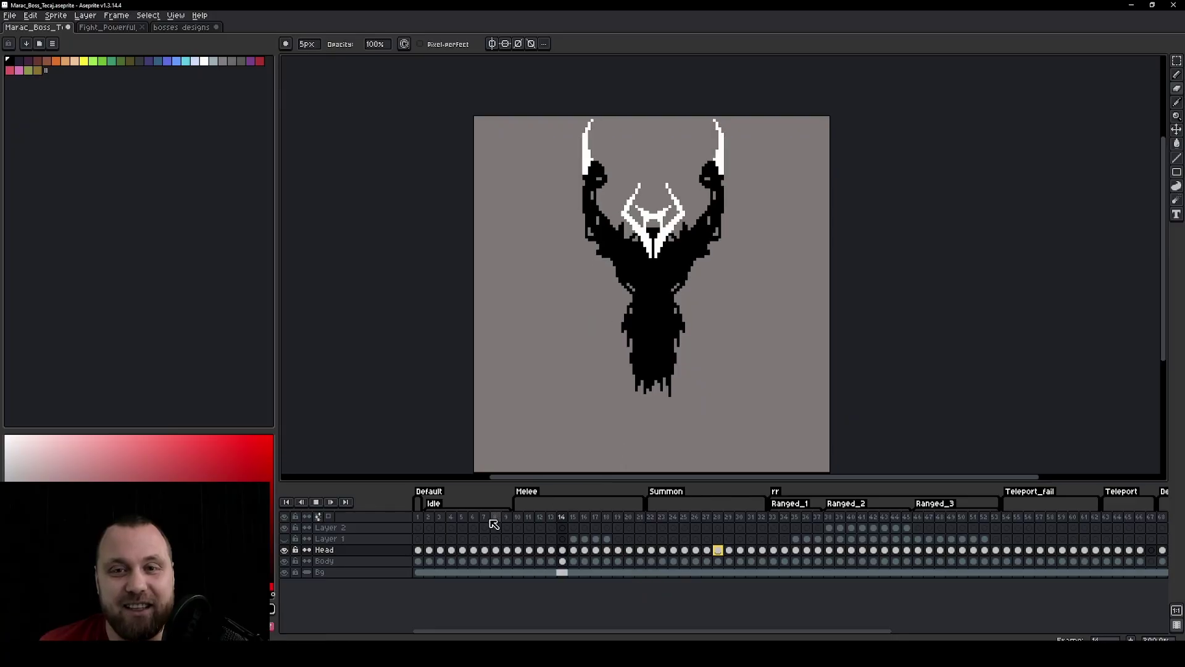
Step: Select Melee frames 10–15, show Layer 1's white slashes, and land on frame 15
left_click(524, 521)
left_click_drag(522, 518, 556, 517)
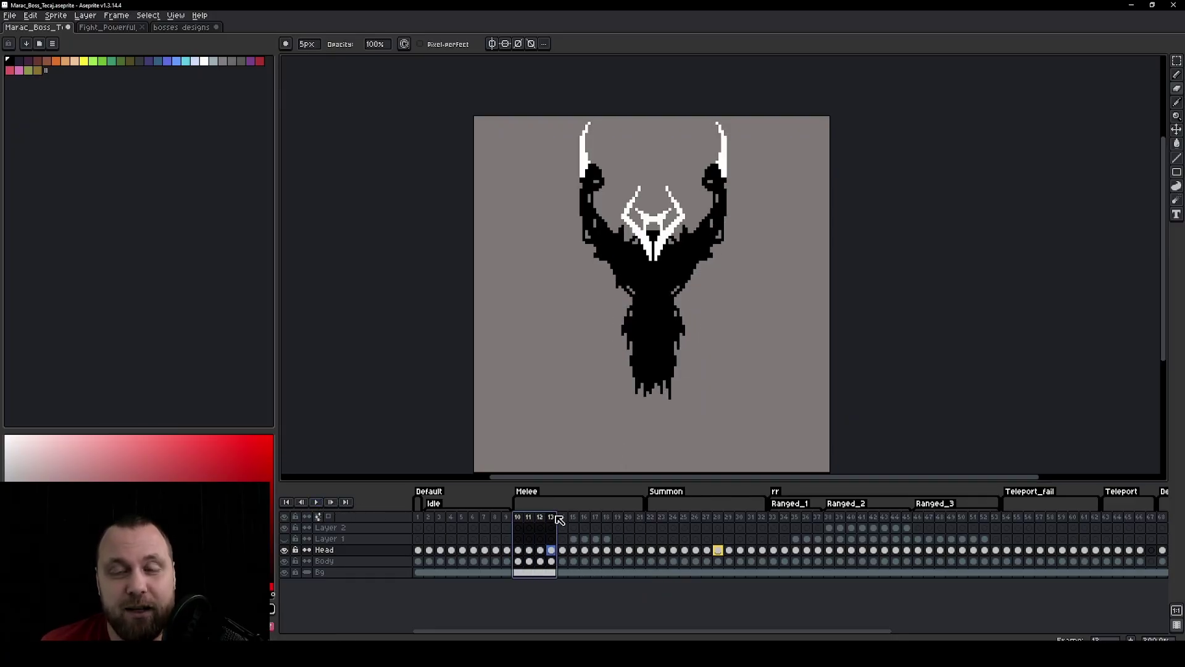
left_click_drag(558, 518, 587, 520)
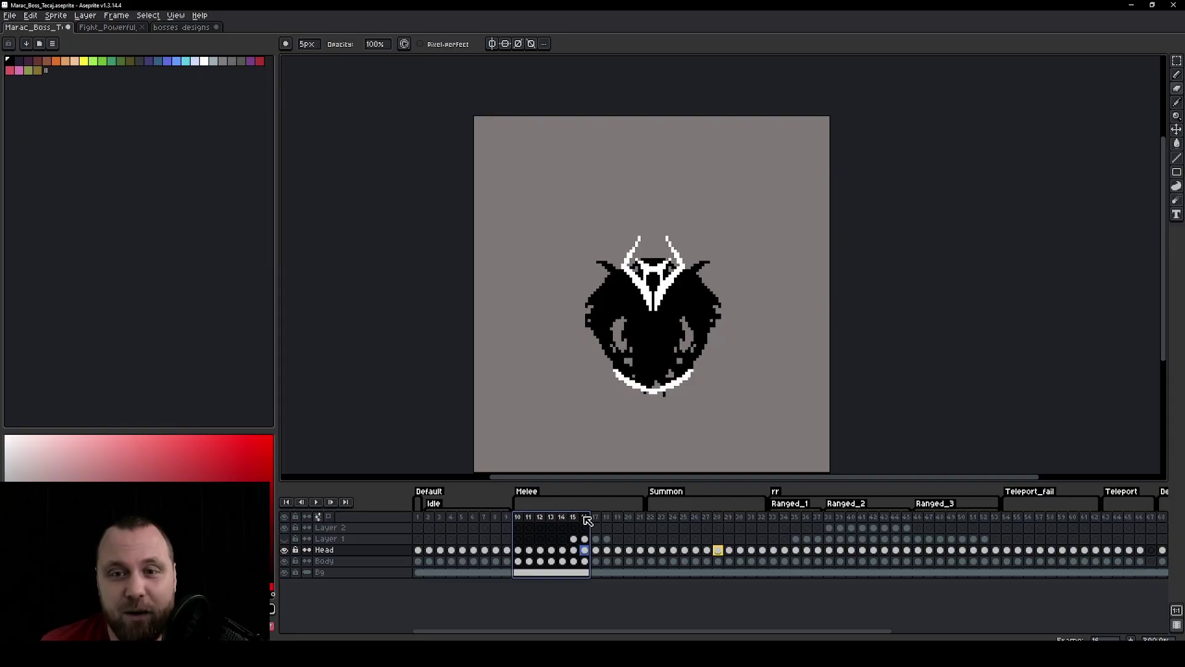
left_click(284, 539)
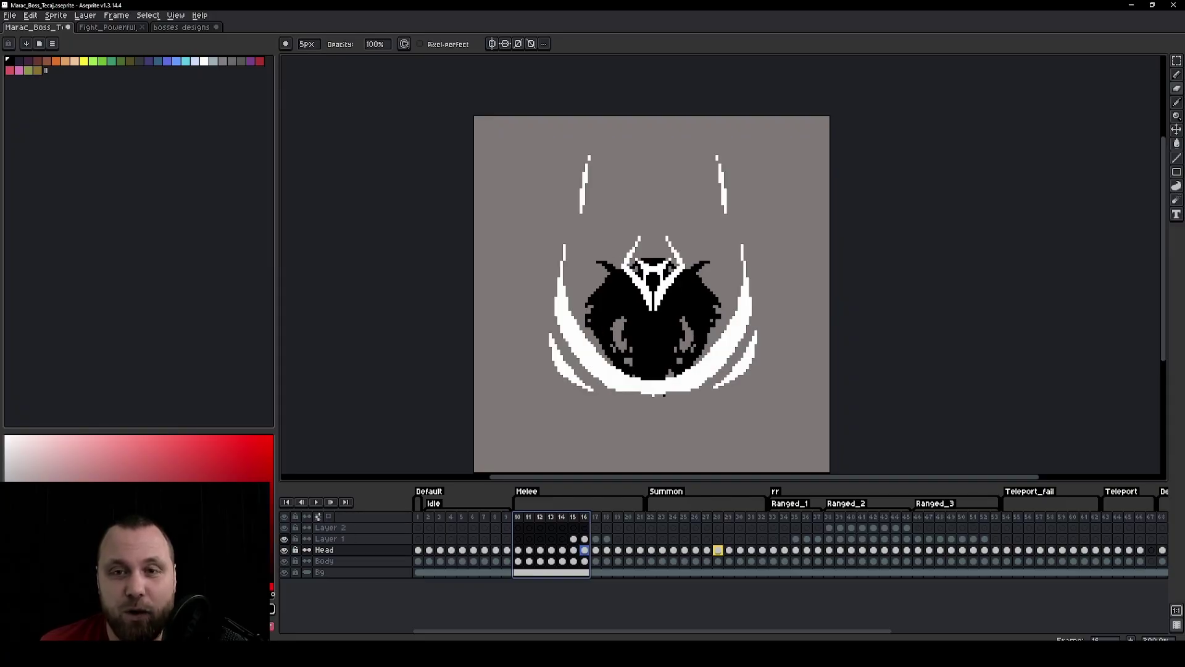
scroll(715, 181, "up", 1)
scroll(728, 234, "down", 2)
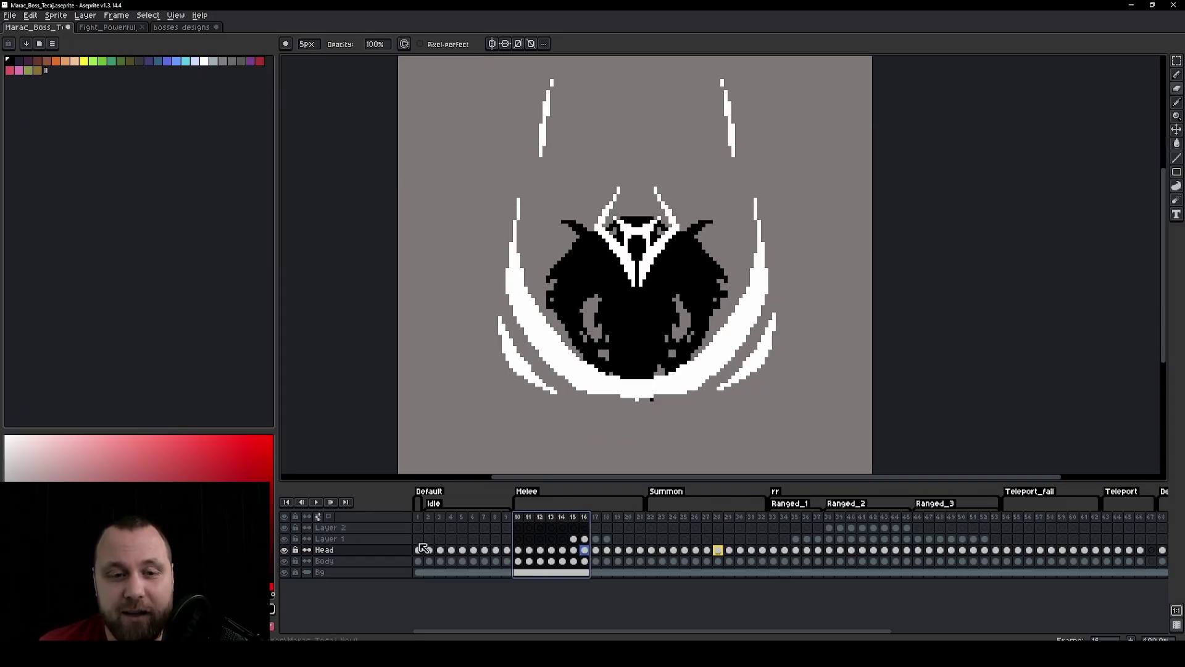
left_click_drag(579, 518, 562, 519)
scroll(723, 278, "down", 1)
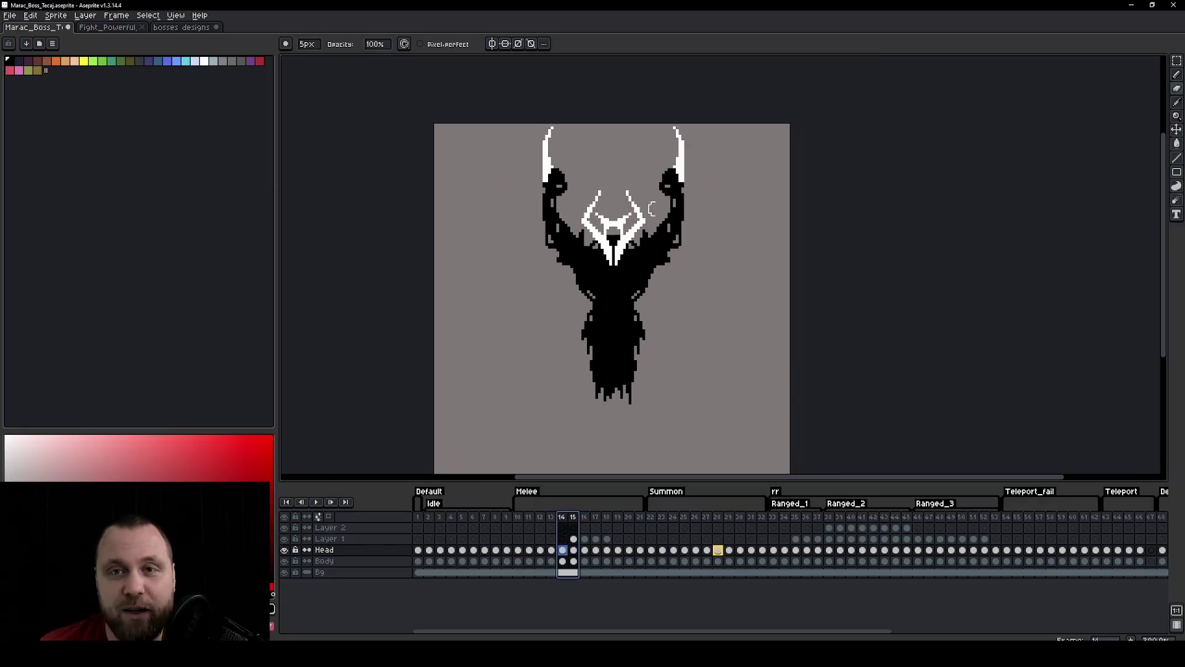
mouse_move(584, 519)
left_mouse_down()
mouse_move(564, 520)
mouse_move(573, 522)
left_mouse_up()
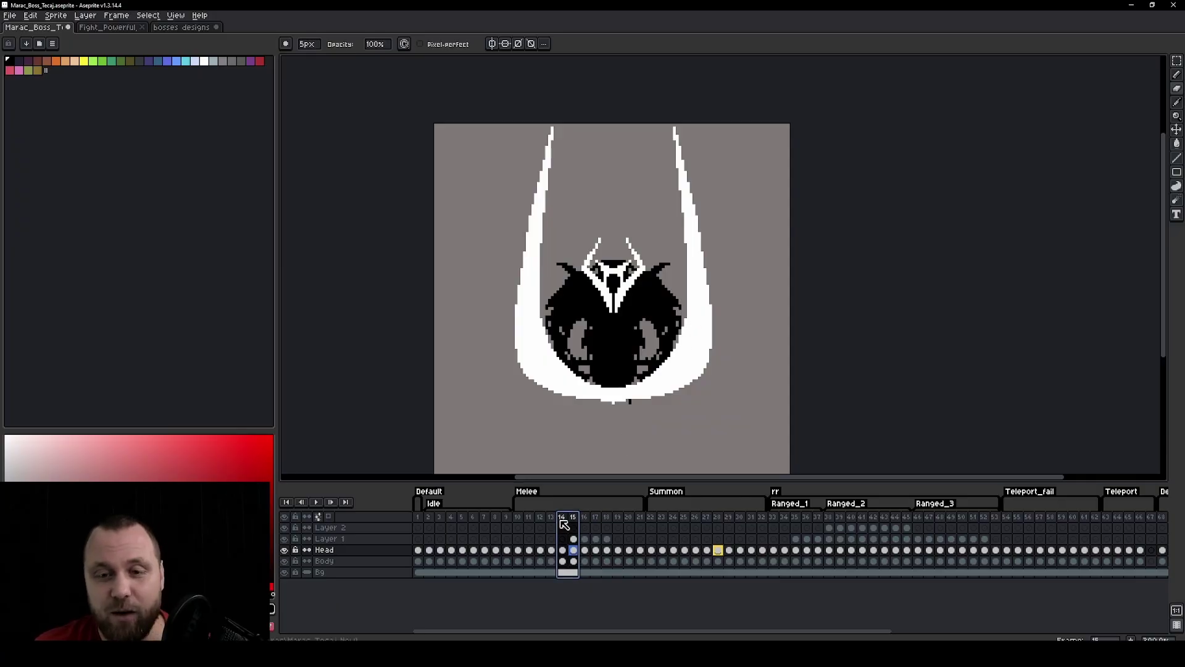
key("Up")
key("i")
left_click(698, 347)
key("b")
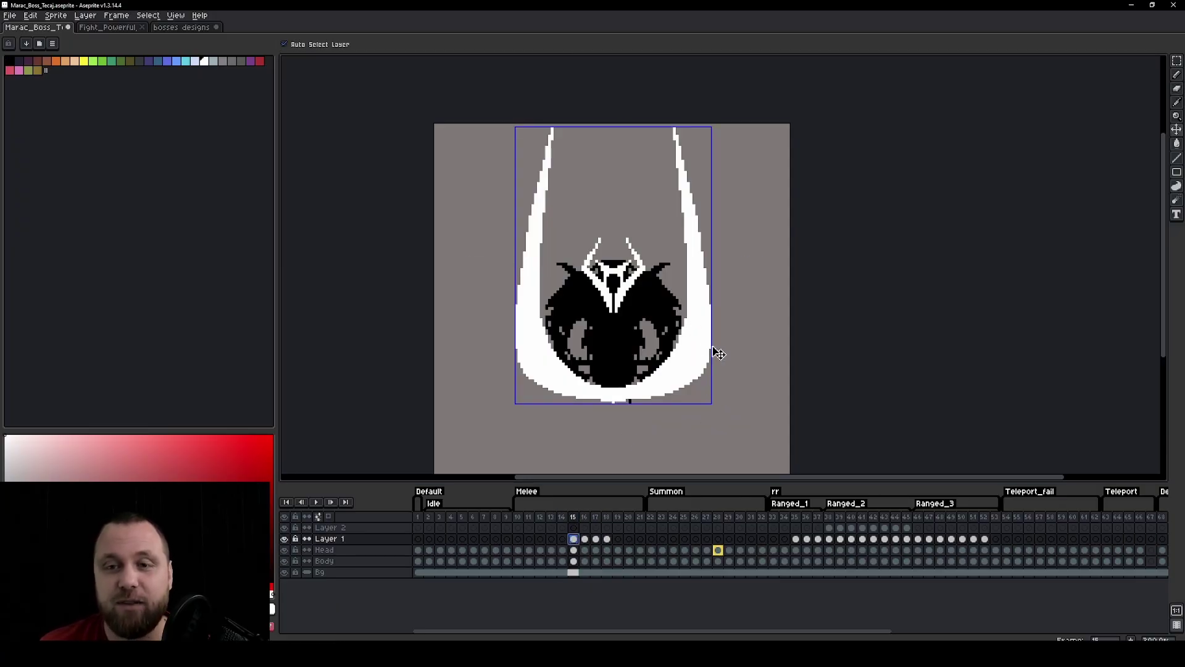
mouse_move(709, 350)
left_mouse_down()
mouse_move(723, 339)
mouse_move(715, 346)
mouse_move(722, 216)
mouse_move(694, 163)
mouse_move(702, 389)
mouse_move(548, 388)
mouse_move(543, 152)
mouse_move(510, 304)
left_mouse_up()
left_click_drag(769, 228, 792, 247)
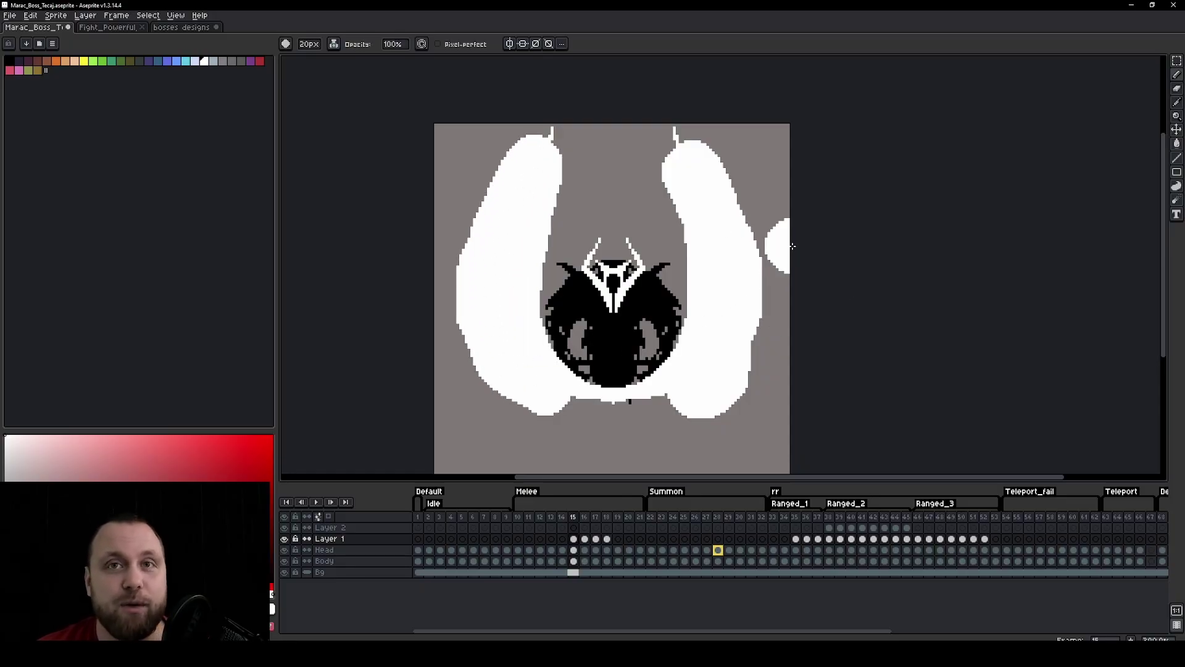
key("ctrl+z")
key("ctrl+z")
key("ctrl+z")
key("ctrl+z")
key("ctrl+z")
key("ctrl+z")
key("ctrl+z")
key("ctrl+z")
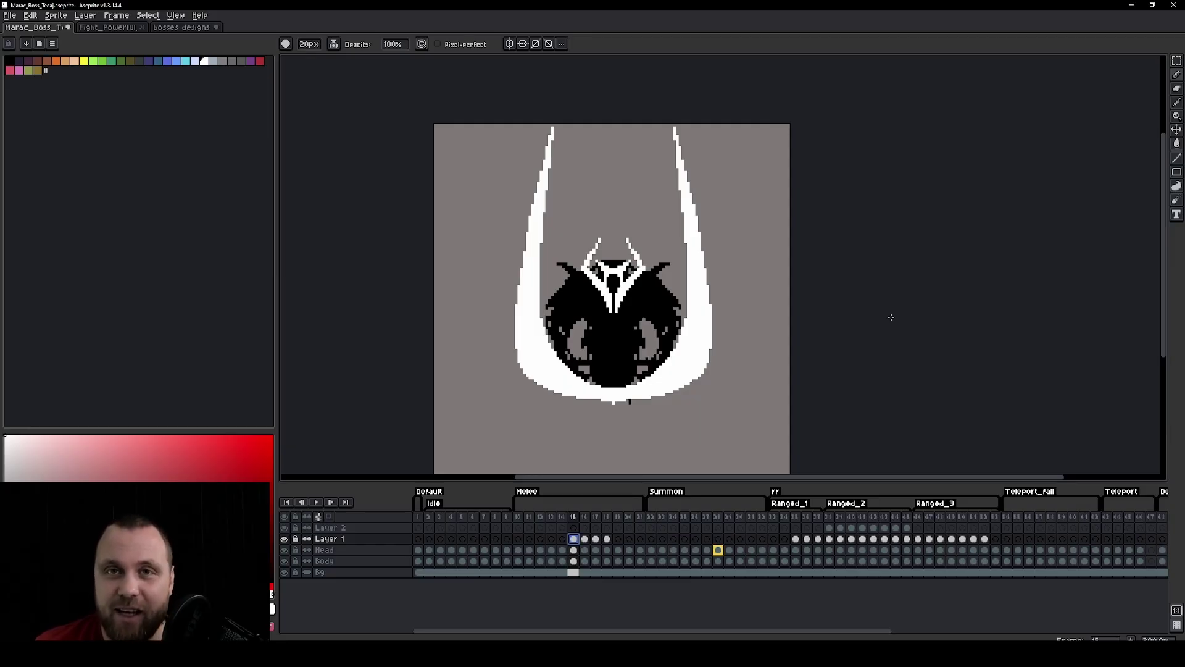
Step: Play the Summon tag from frame 22, then jump to the frame 28 pose
left_click(325, 504)
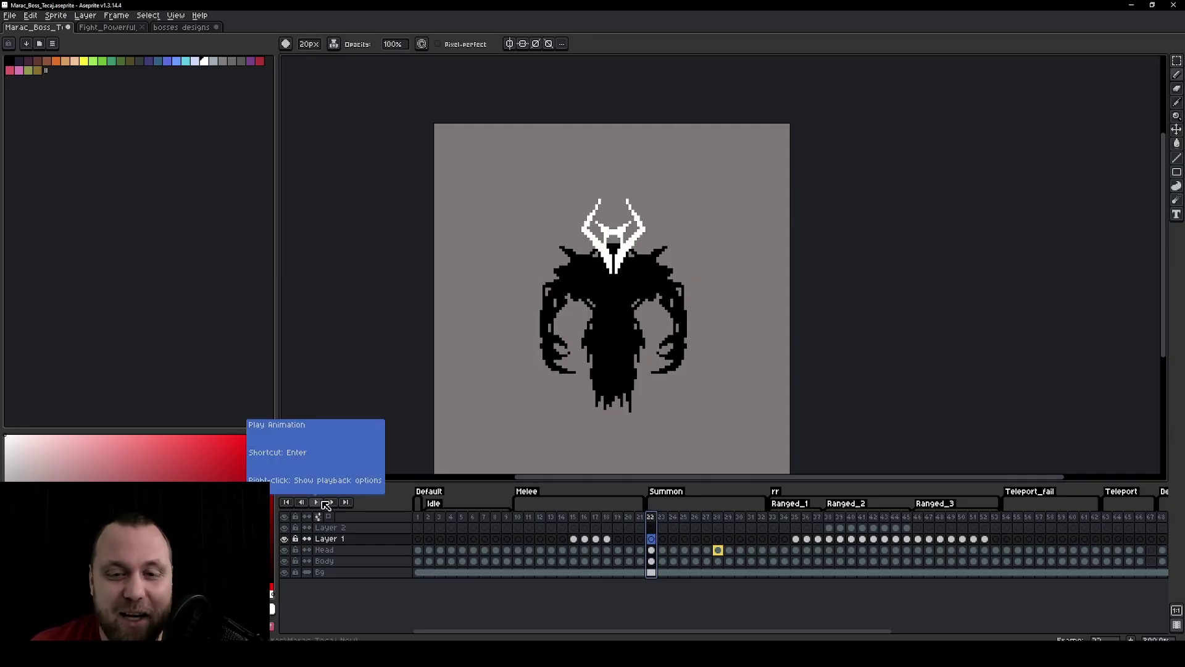
left_click(326, 504)
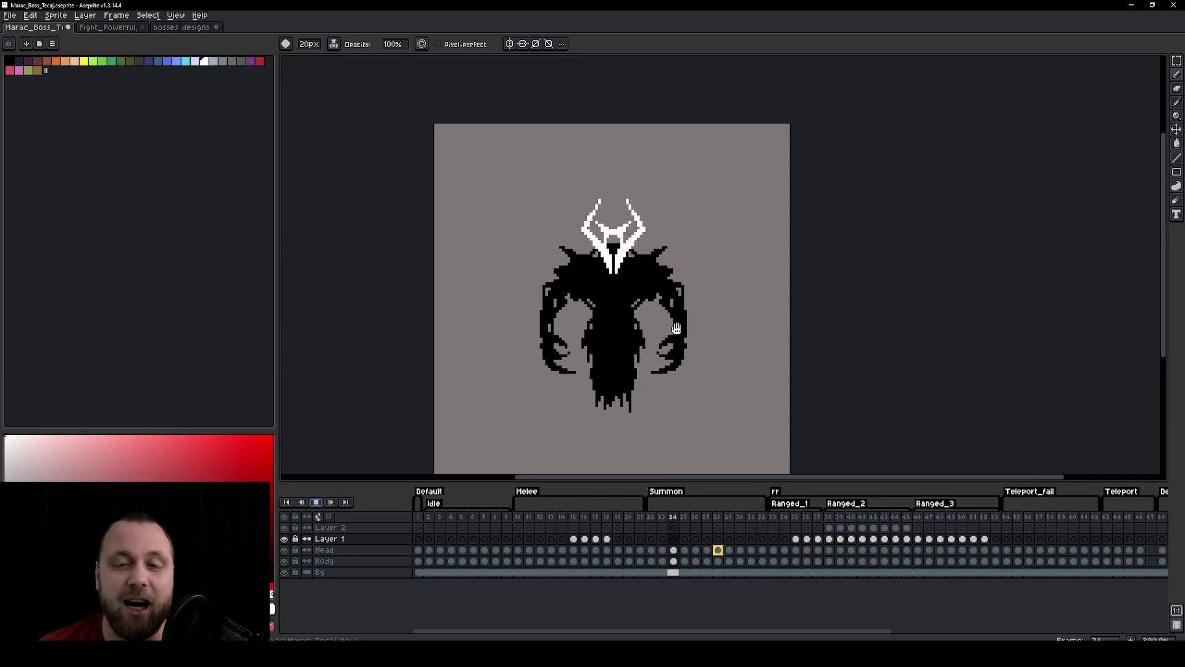
left_click(319, 504)
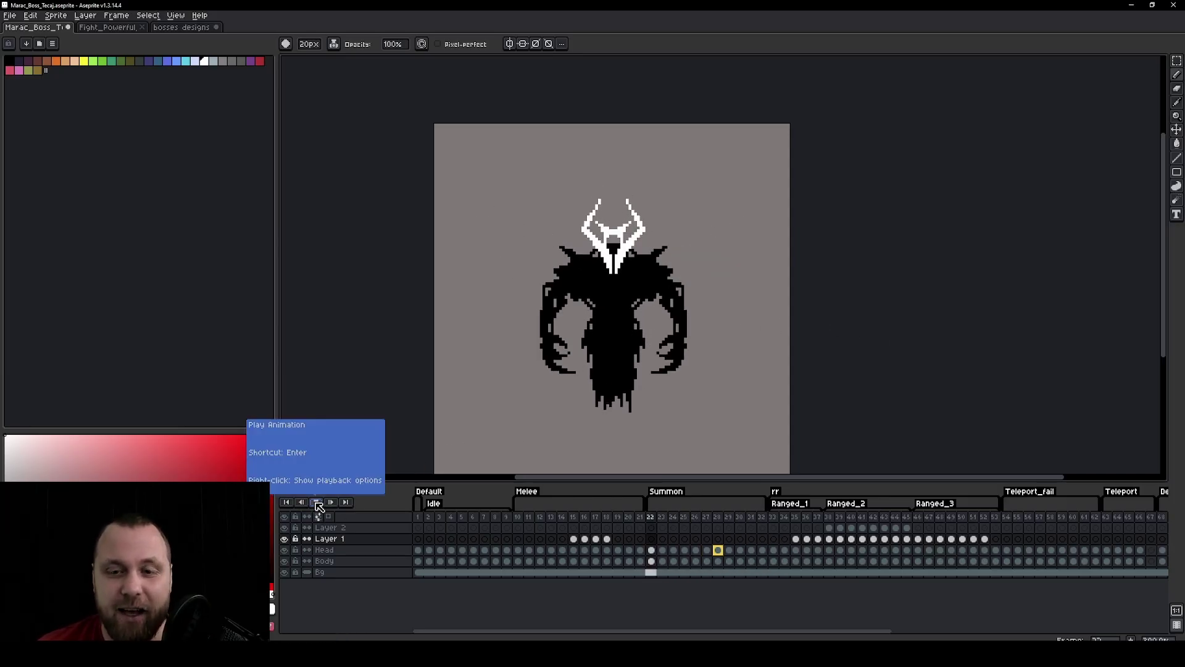
left_click(718, 550)
left_click(719, 549)
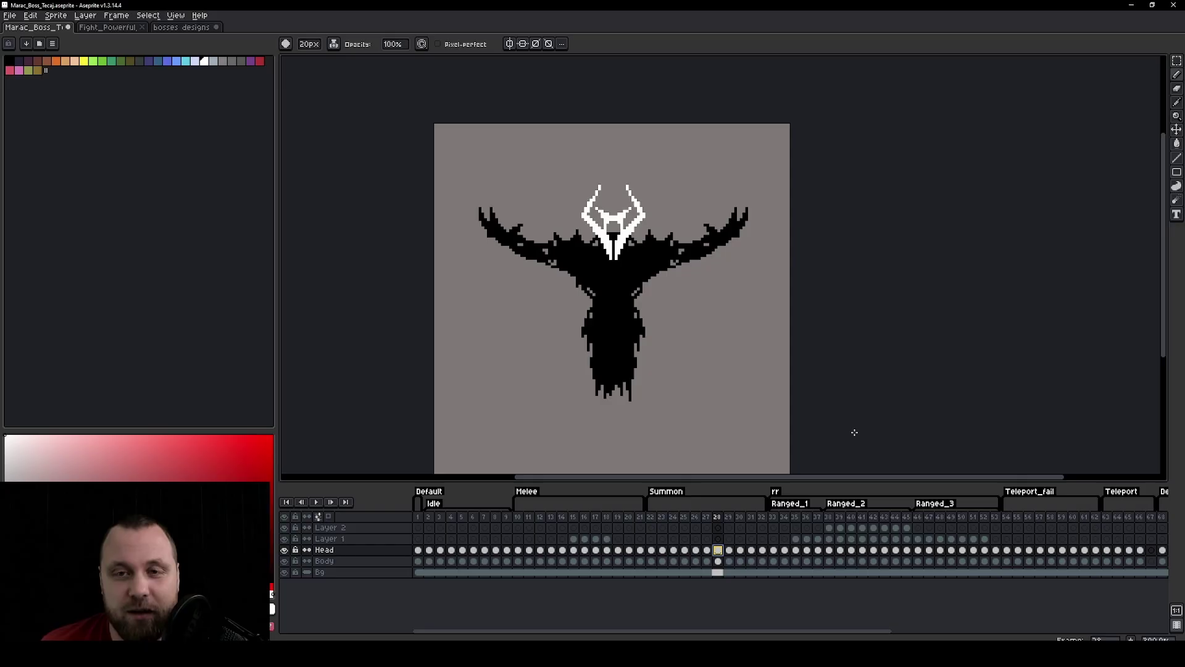
Step: Replay Summon from frame 22 and stop on frame 28 beside the white orb
left_click(651, 516)
left_click(319, 503)
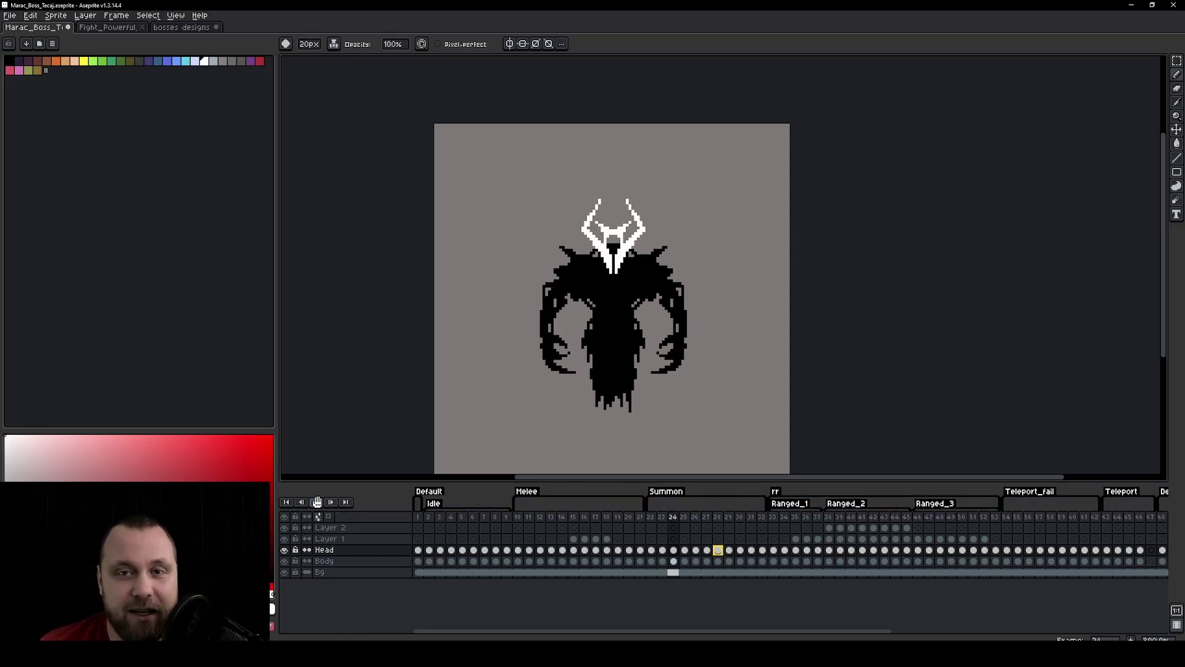
left_click(317, 501)
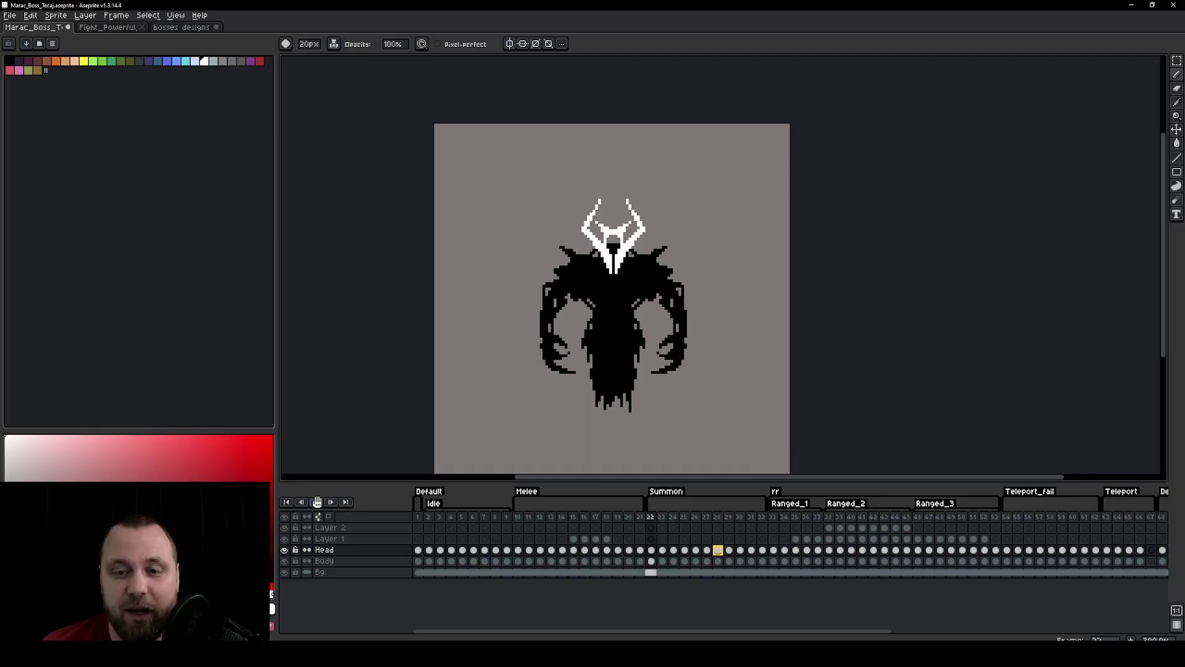
left_click(719, 517)
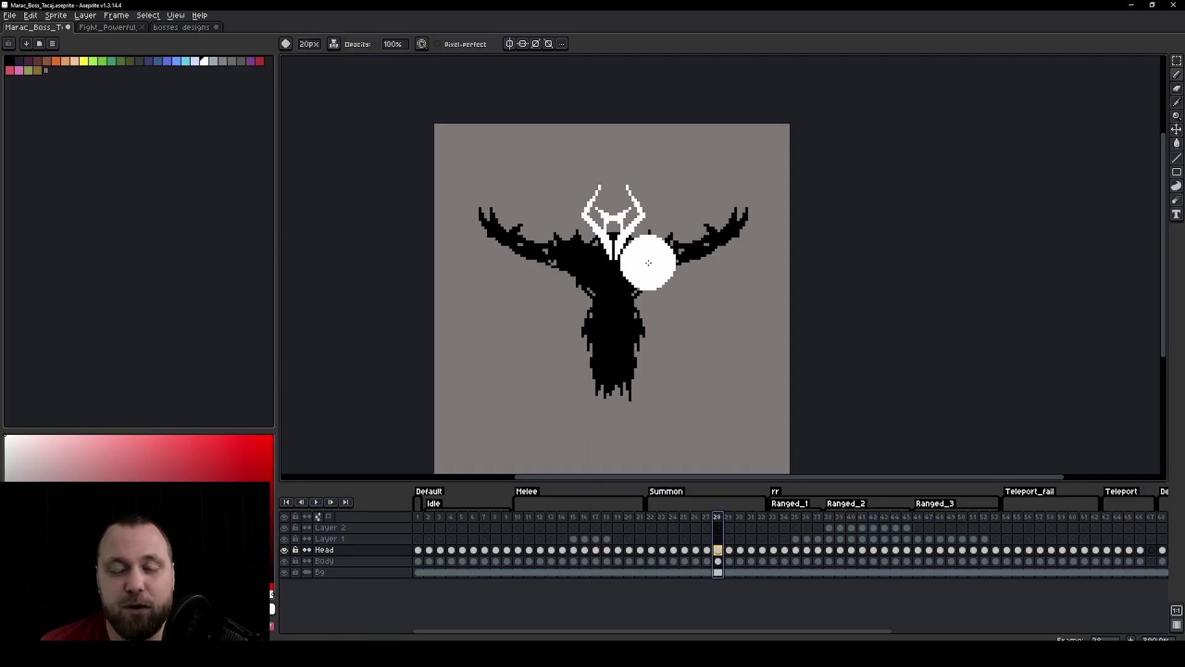
key("v")
key("b")
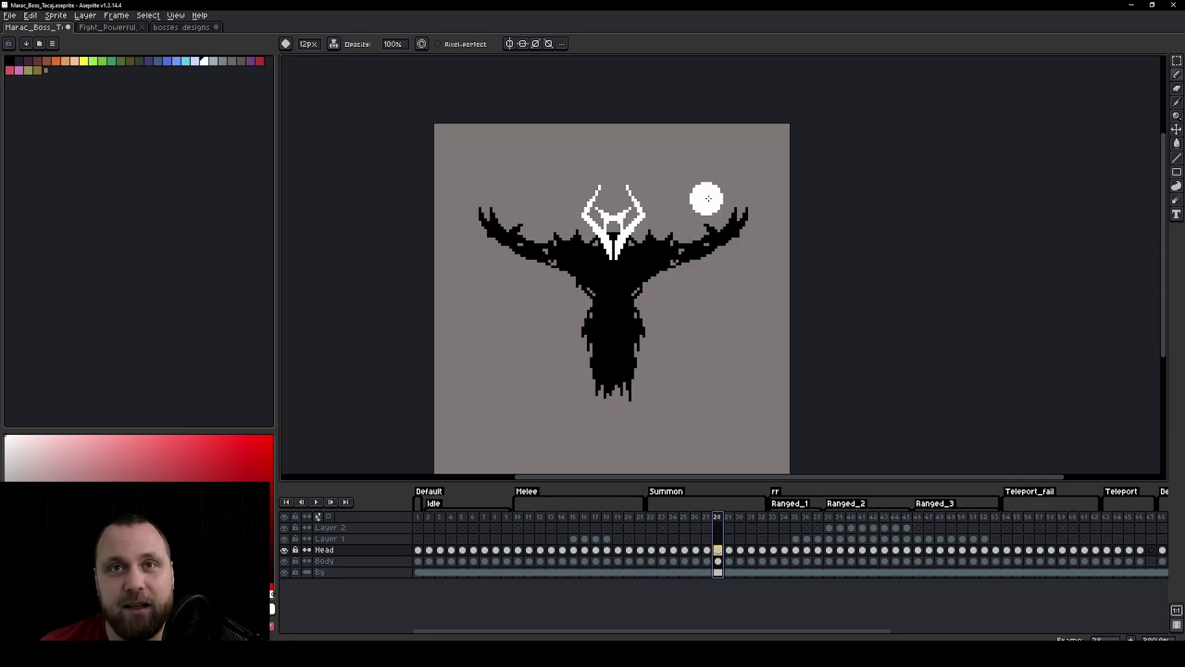
key("ctrl")
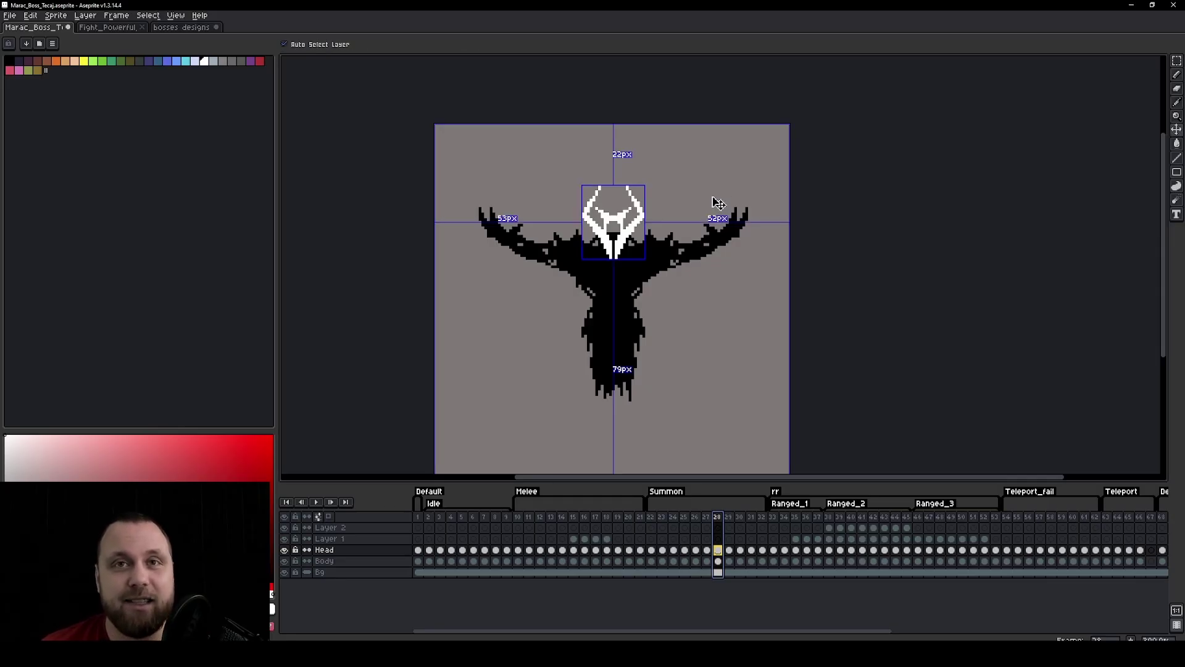
scroll(710, 194, "down", 11)
scroll(707, 199, "up", 1)
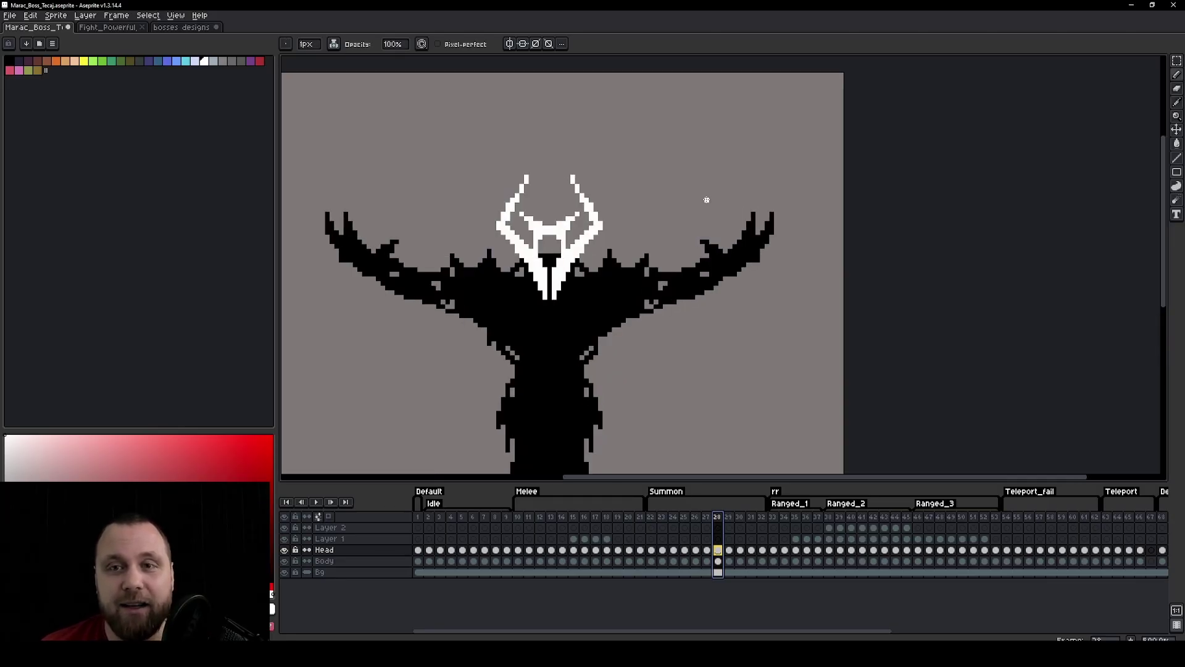
mouse_move(712, 199)
left_mouse_down()
mouse_move(766, 246)
mouse_move(753, 246)
mouse_move(766, 183)
mouse_move(757, 242)
left_mouse_up()
mouse_move(476, 264)
left_mouse_down()
mouse_move(457, 263)
mouse_move(459, 246)
left_mouse_up()
scroll(685, 307, "down", 2)
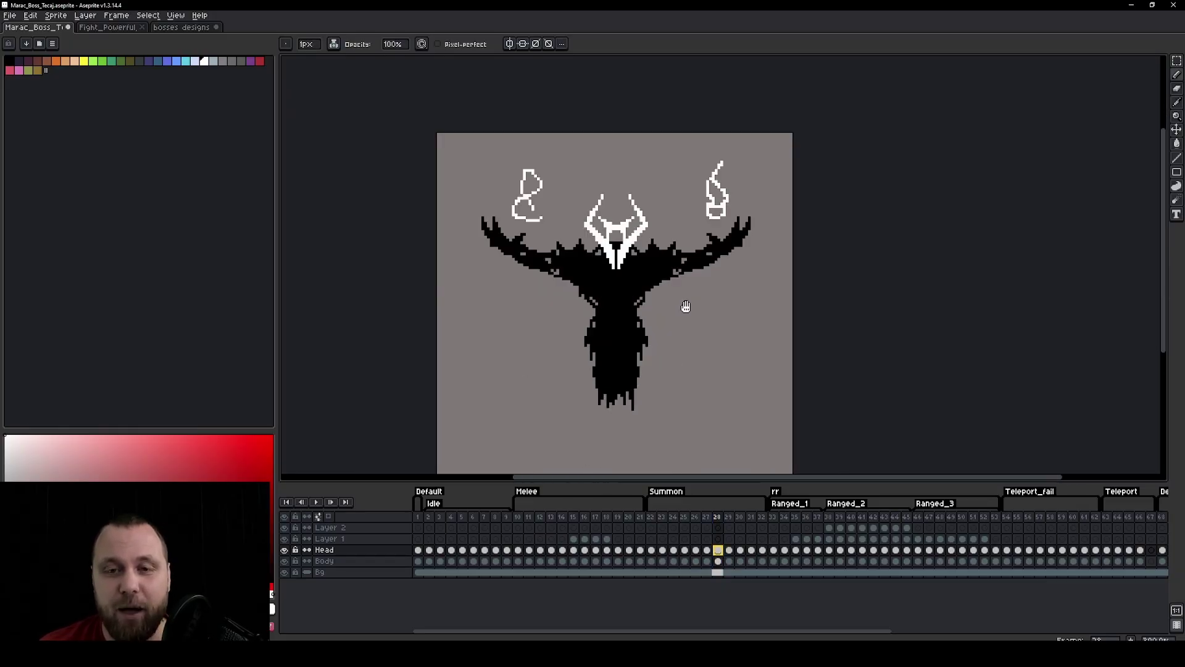
scroll(561, 331, "down", 1)
left_click_drag(562, 331, 647, 292)
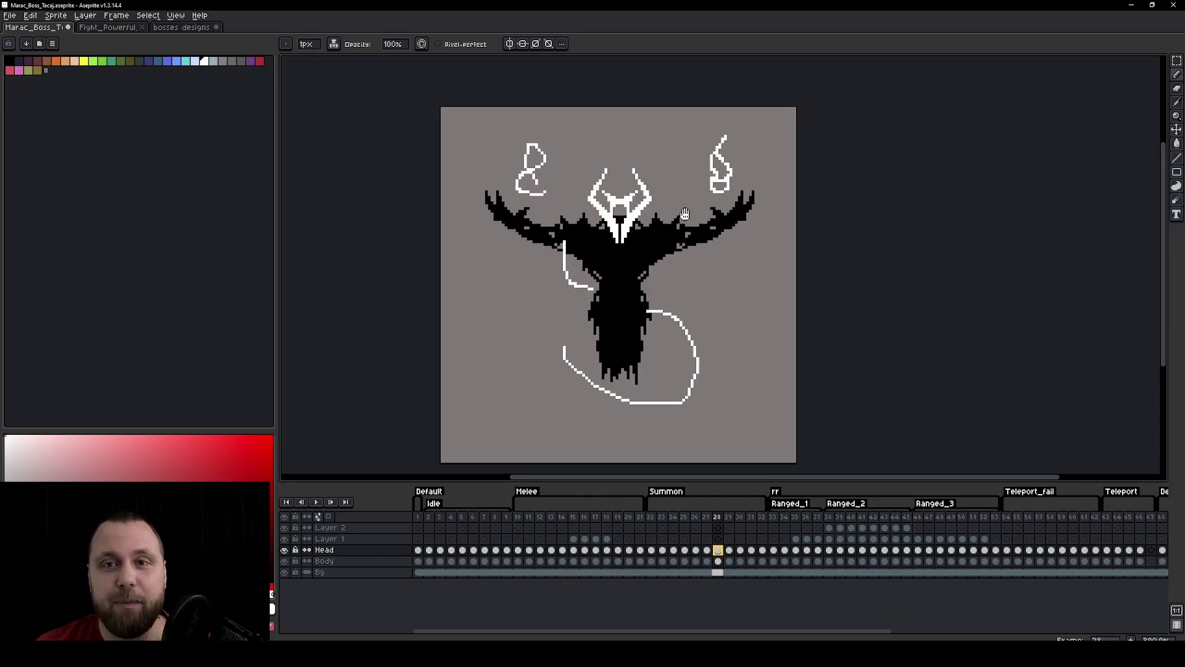
scroll(624, 246, "up", 3)
mouse_move(789, 203)
left_mouse_down()
mouse_move(775, 196)
mouse_move(795, 321)
mouse_move(775, 213)
left_mouse_up()
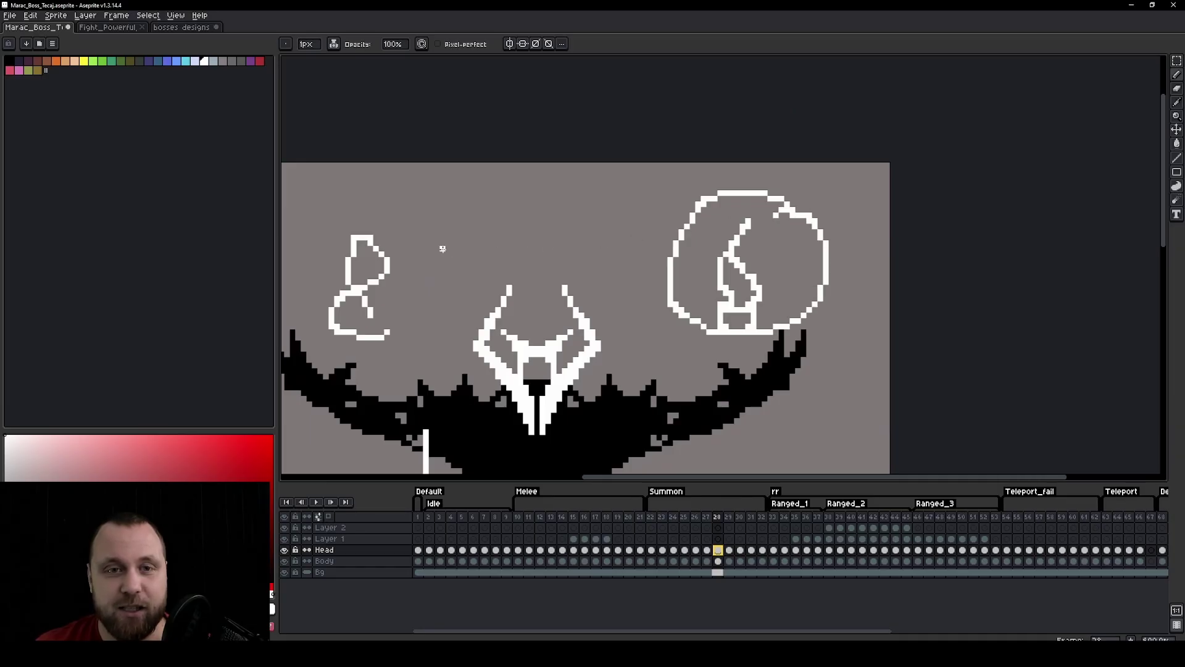
mouse_move(423, 230)
left_mouse_down()
mouse_move(419, 331)
mouse_move(425, 227)
left_mouse_up()
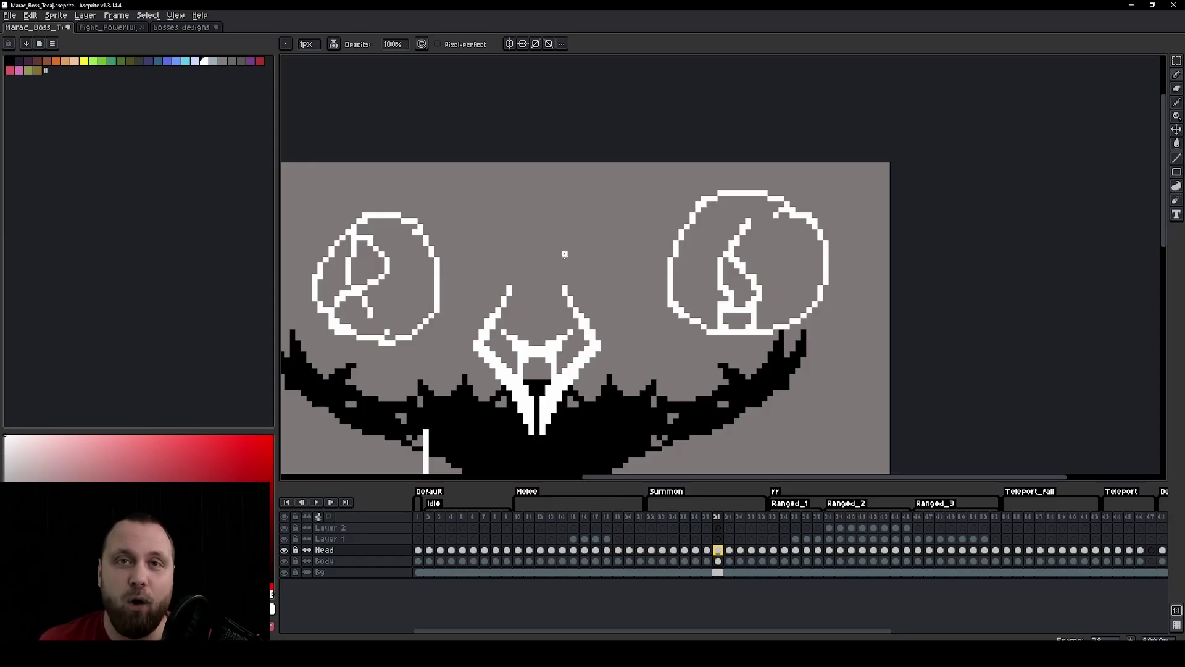
scroll(564, 255, "down", 3)
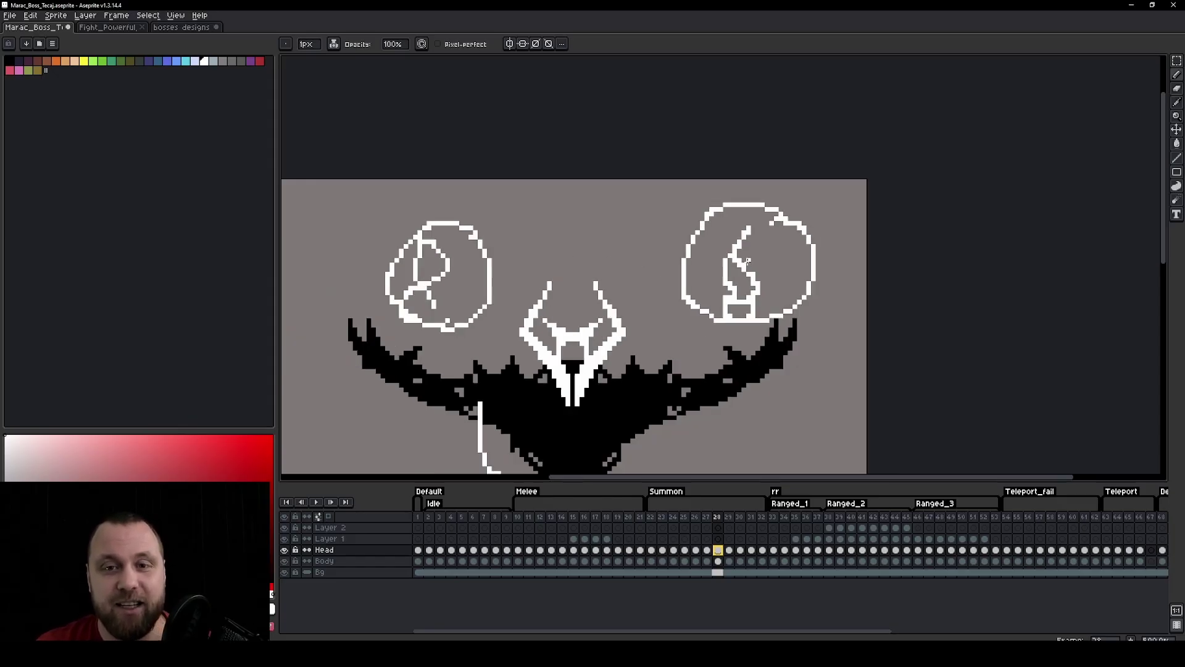
scroll(729, 336, "up", 1)
left_click_drag(728, 335, 754, 300)
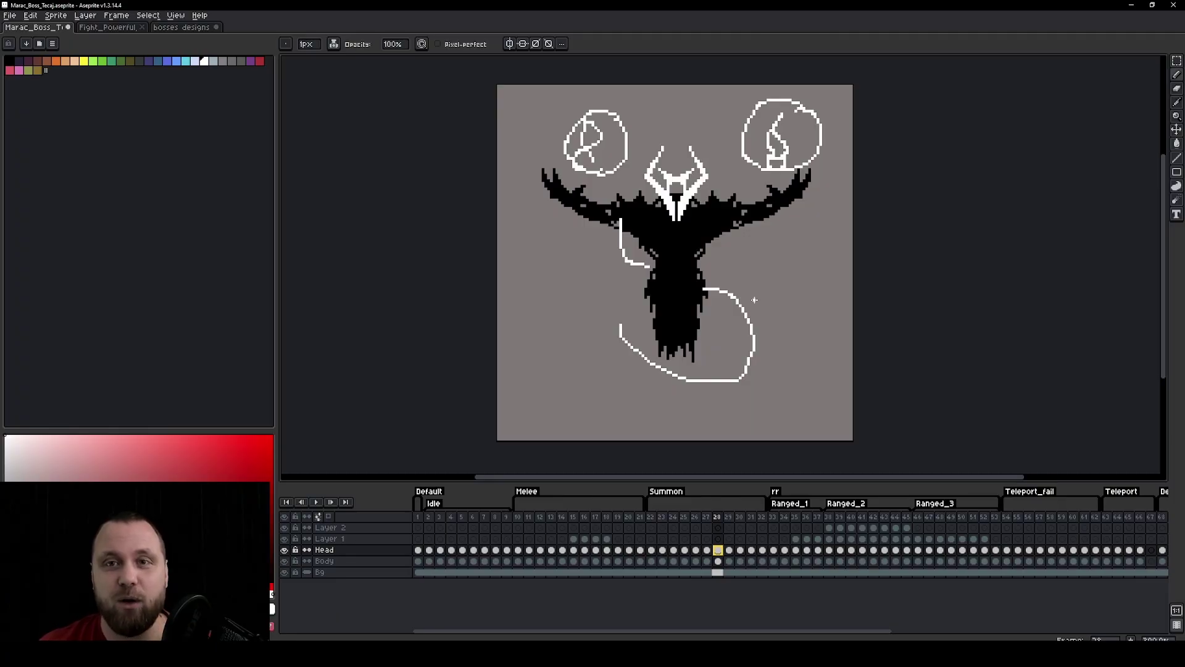
left_click_drag(795, 297, 786, 335)
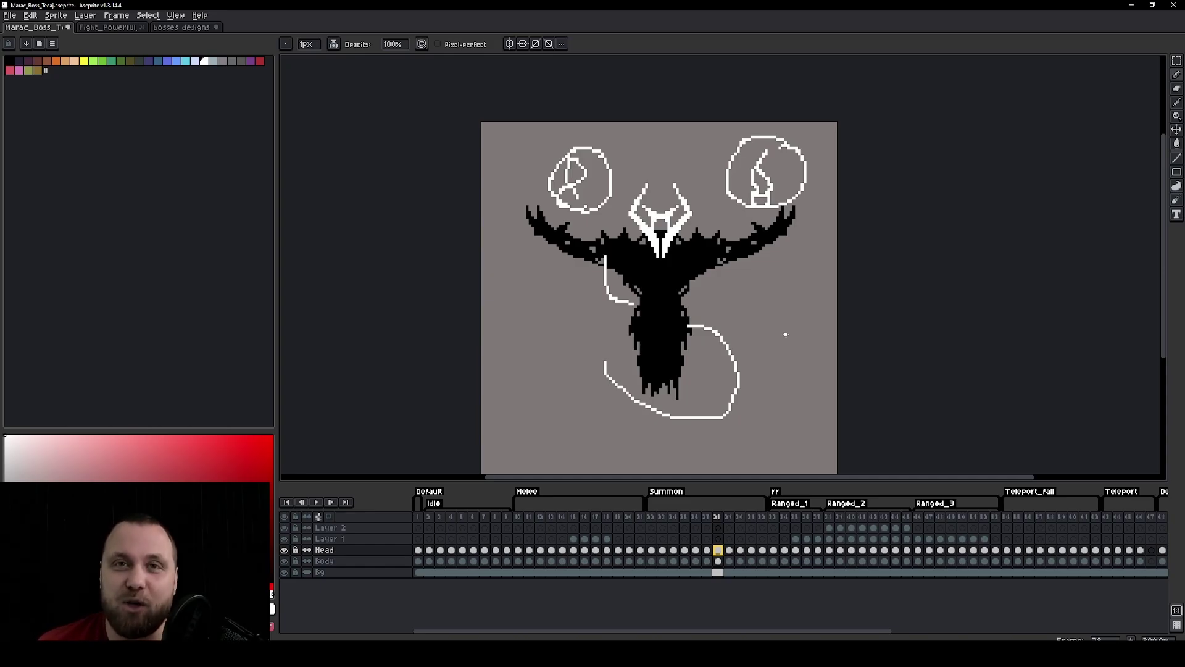
left_click_drag(784, 334, 739, 328)
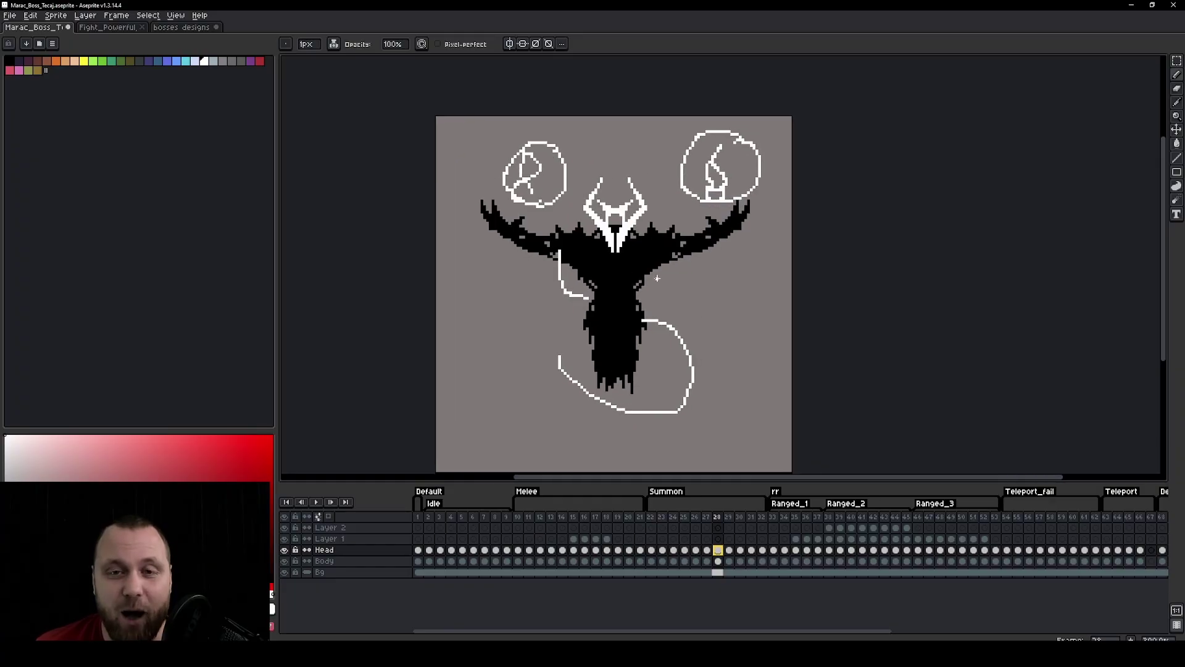
key("ctrl+z")
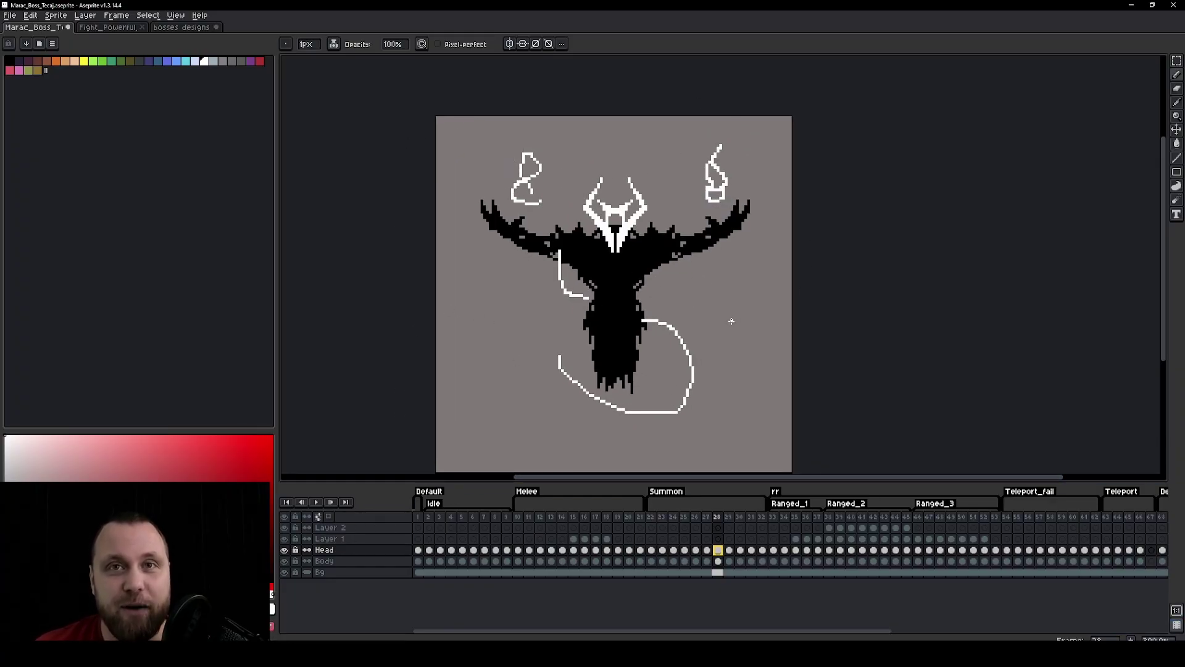
key("ctrl+z")
key("ctrl+z")
key("ctrl+z")
key("ctrl+z")
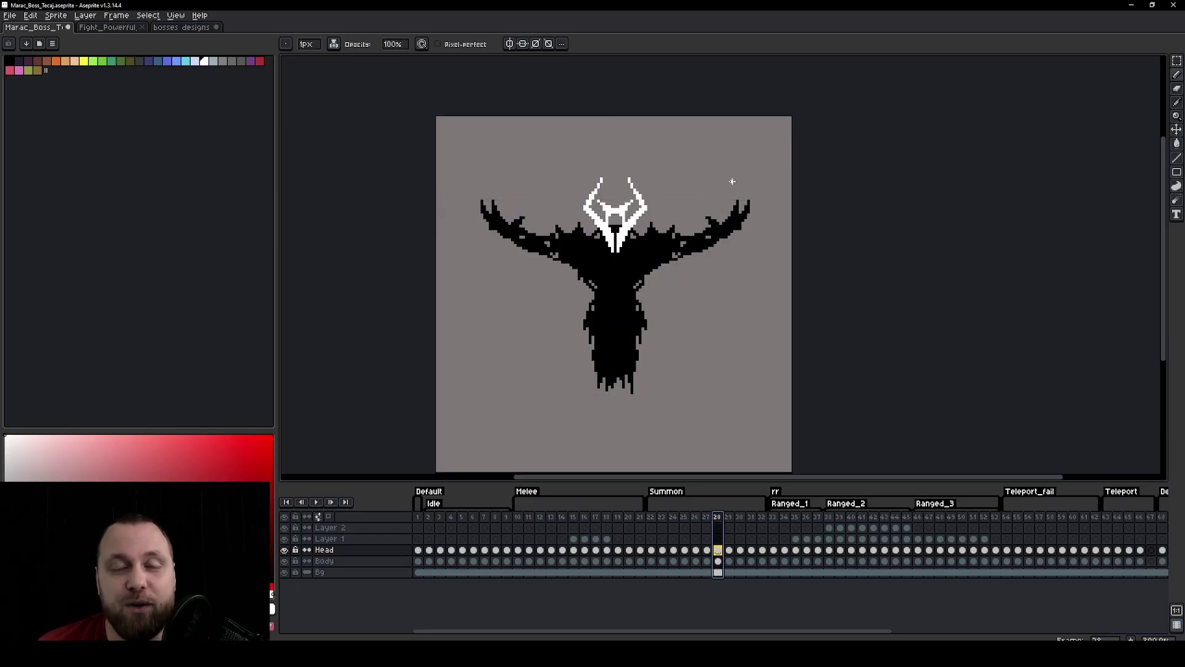
Step: Loop-play the Ranged_1 and Ranged_2 frame ranges
left_click(317, 503)
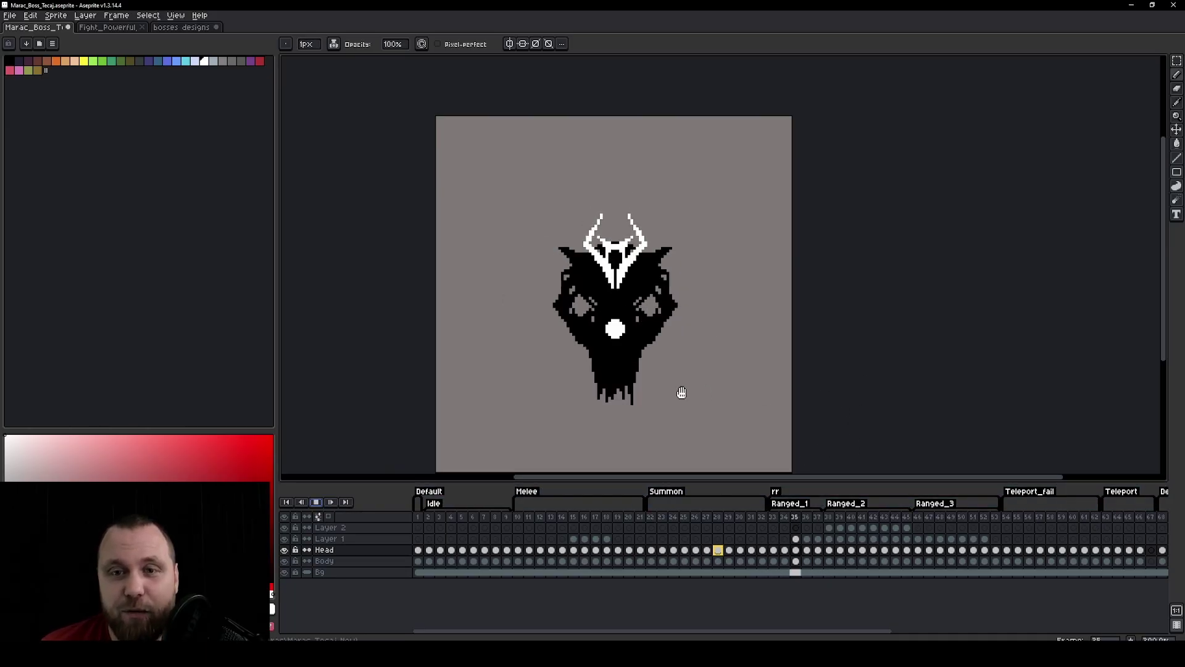
left_click_drag(773, 517, 821, 523)
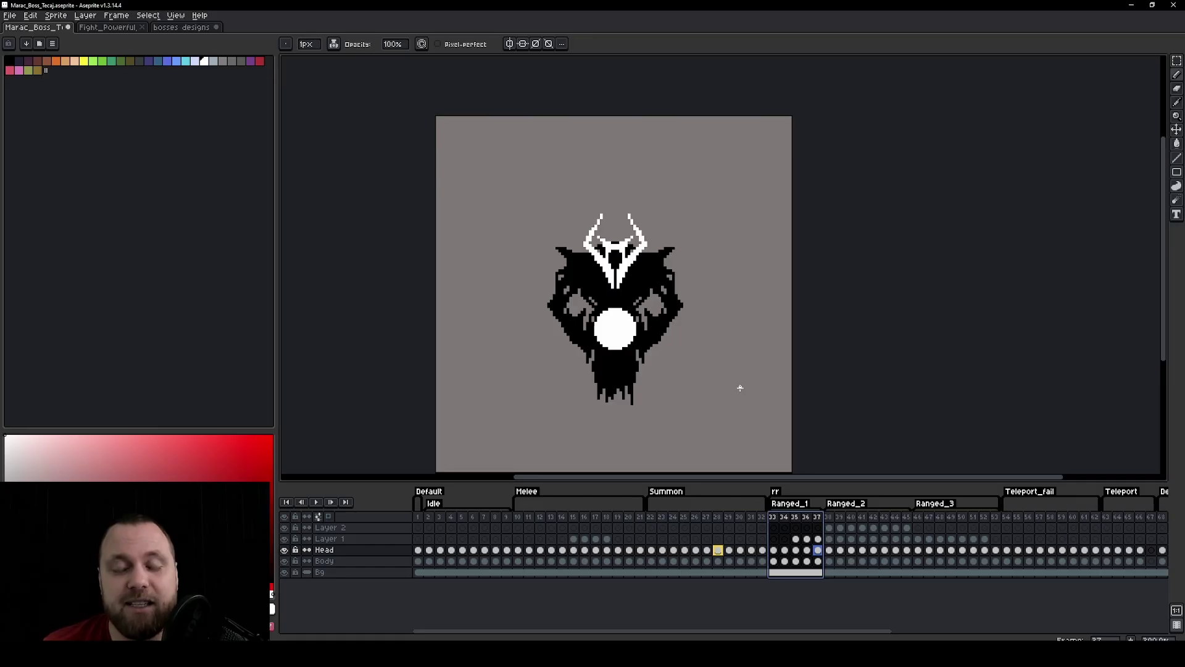
left_click(835, 523)
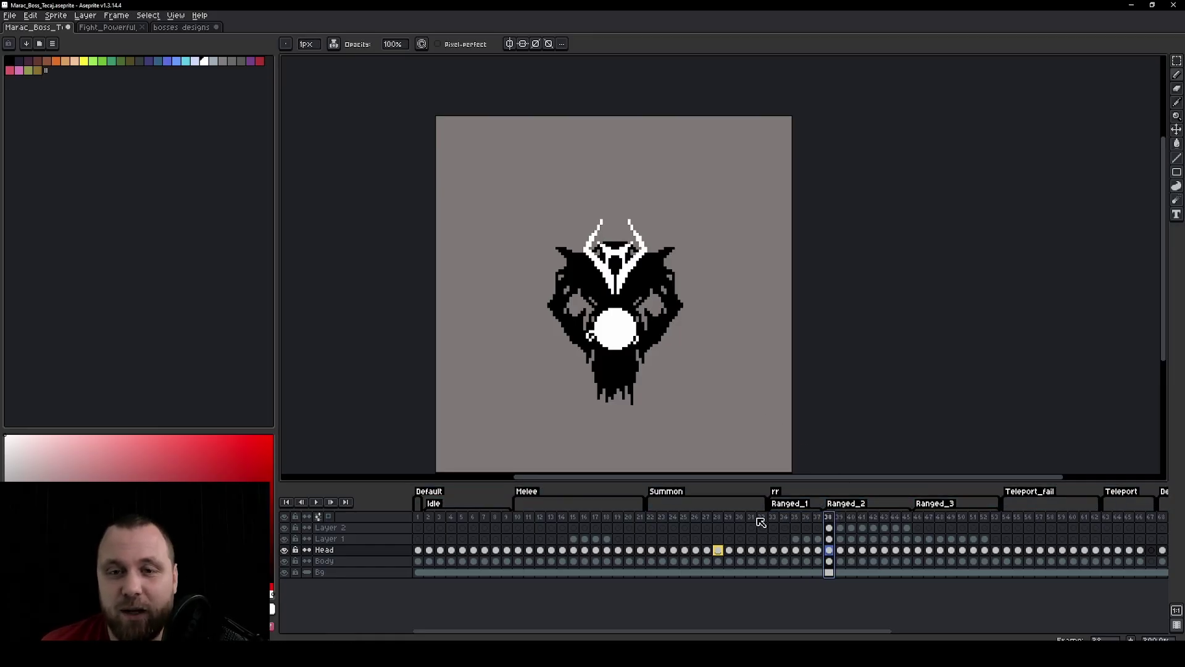
left_click(316, 502)
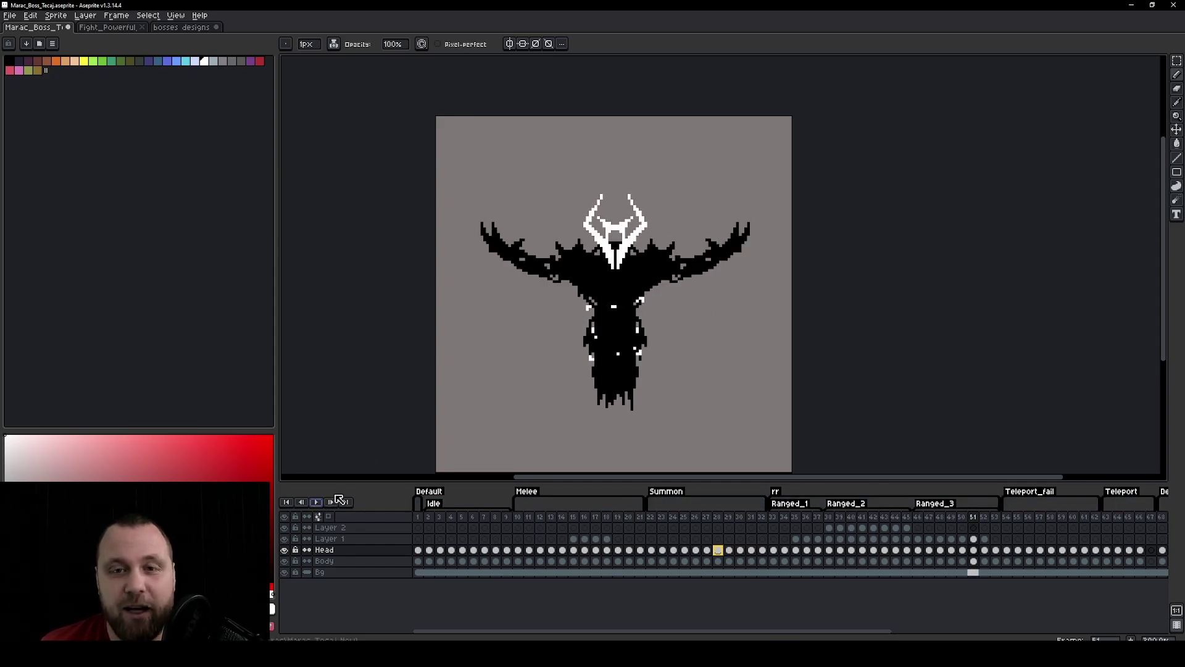
key("Return")
Step: Select ranged frame ranges 33–46 and 46–51, then settle on frame 40's skull pose
left_click_drag(776, 520, 986, 520)
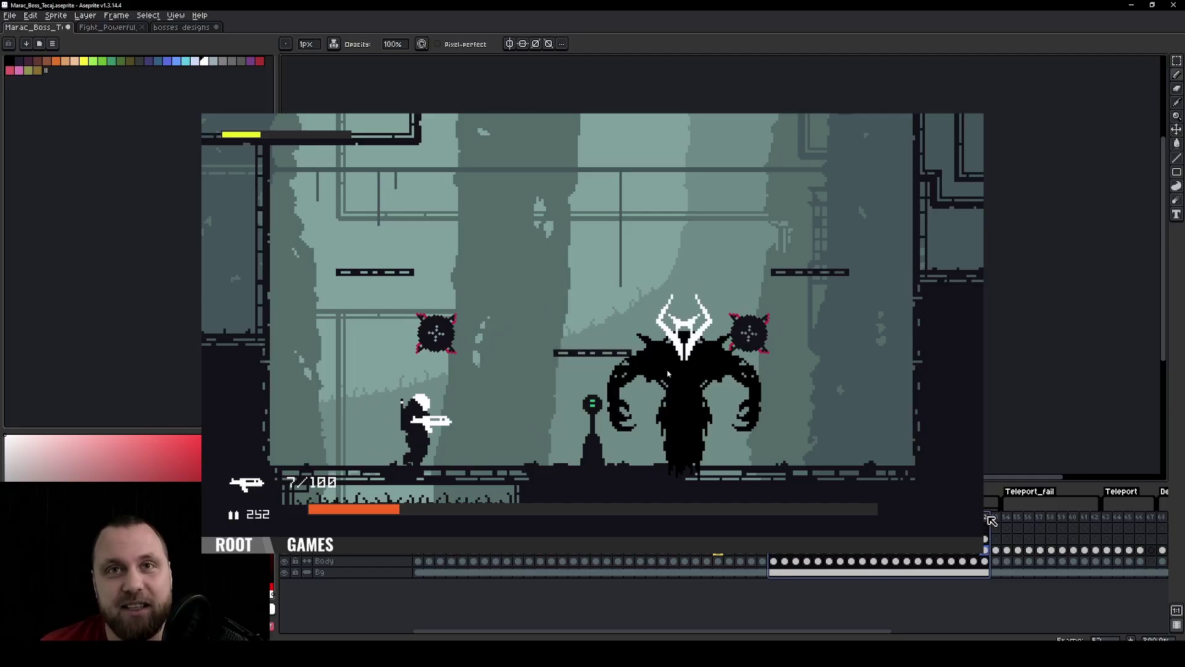
left_click(907, 520)
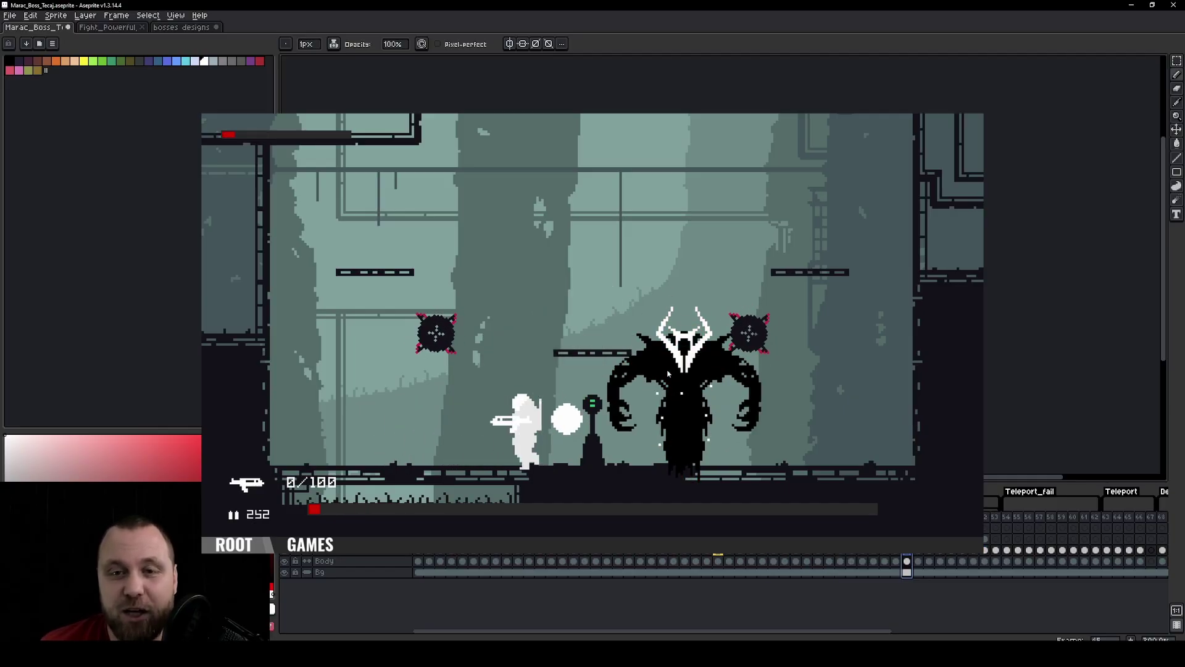
left_click_drag(918, 520, 983, 520)
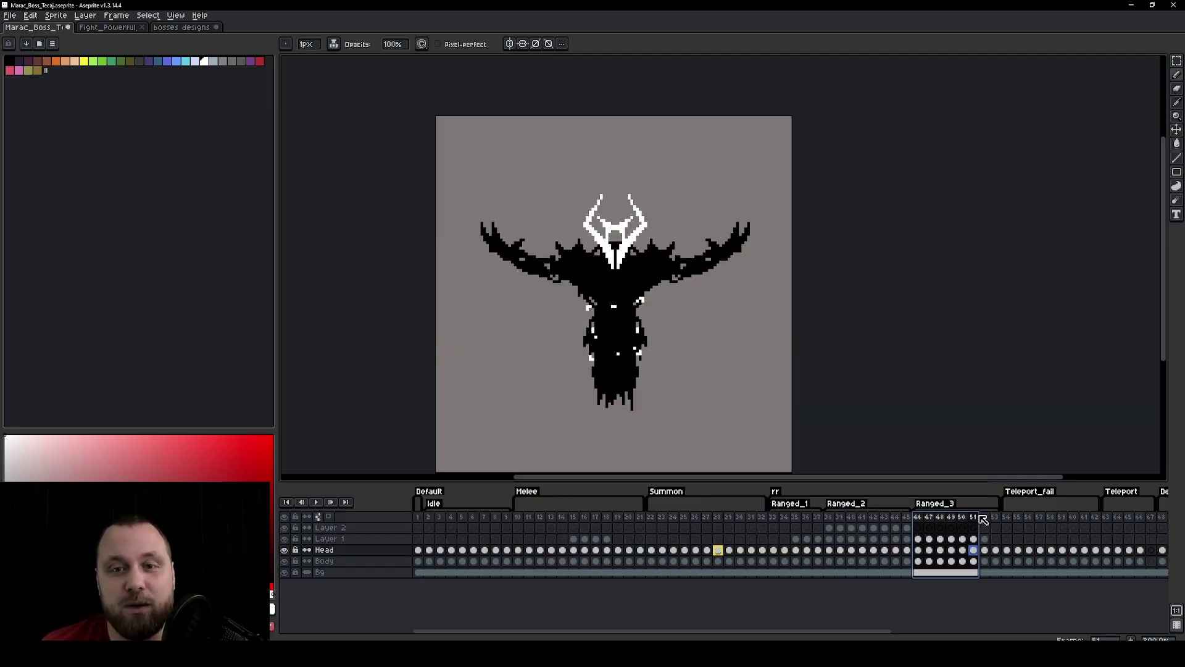
left_click(775, 521)
left_click_drag(780, 522, 984, 523)
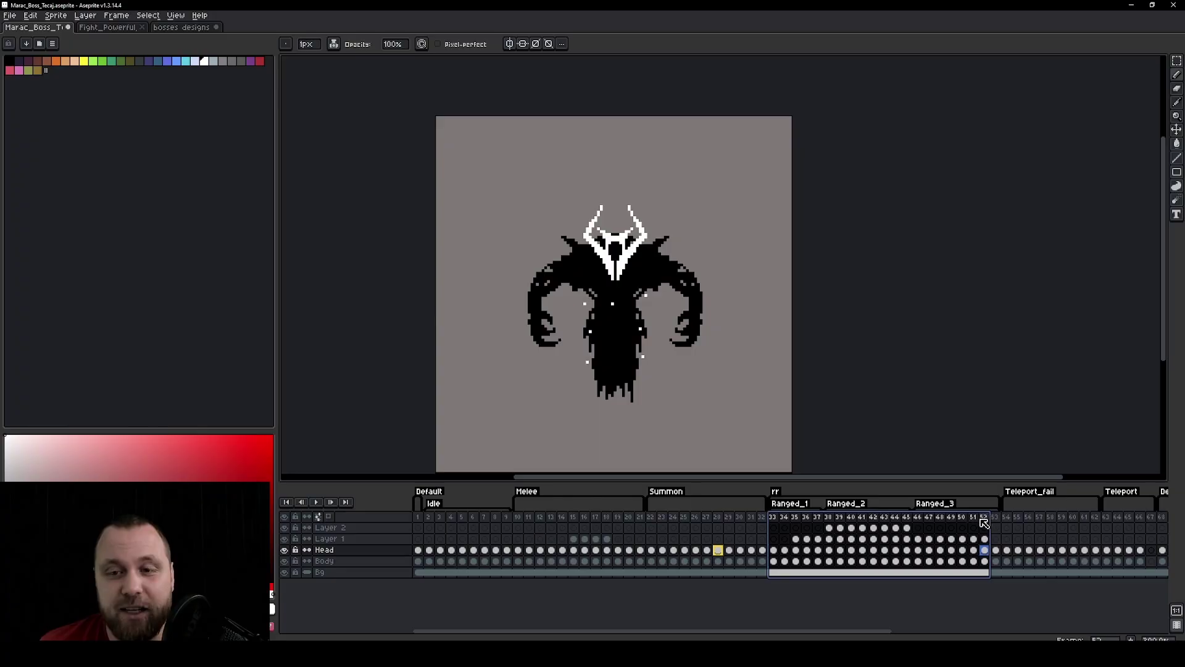
left_click(774, 520)
left_click(852, 521)
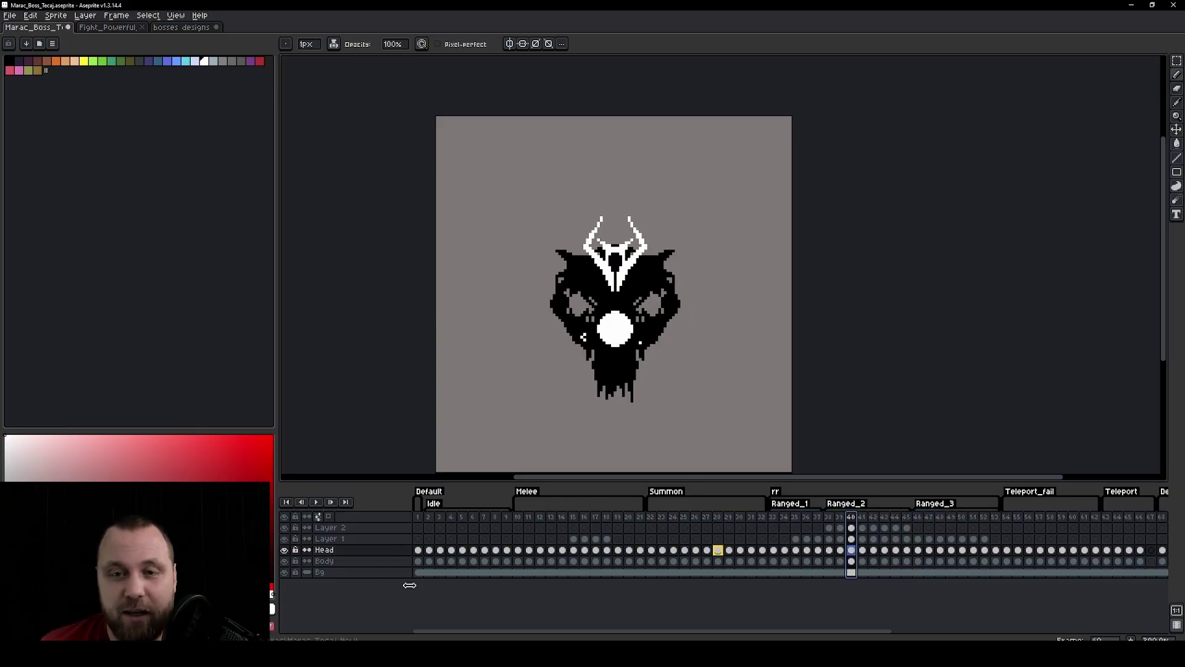
Step: Toggle the horned mask layer and the white orb layer off and back on
left_click(286, 550)
left_click(286, 550)
left_click(286, 539)
left_click(286, 540)
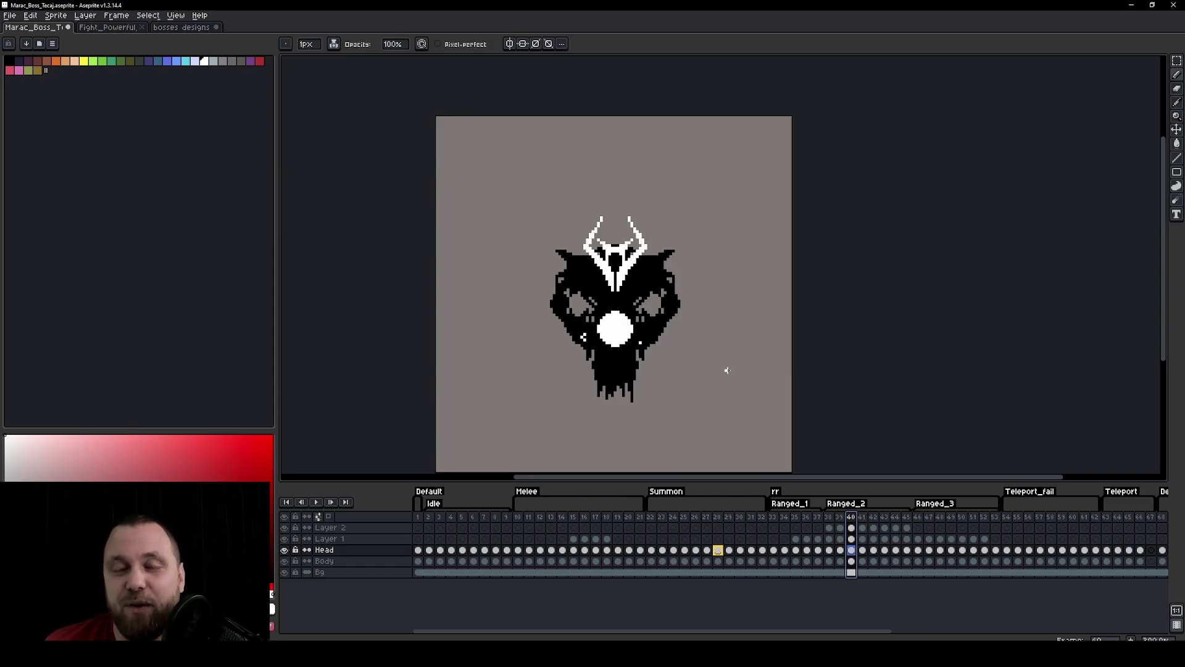
Step: Play the whole boss animation, then select frames 01–11 of the Fight_Powerful_Enemies GIF
key("Return")
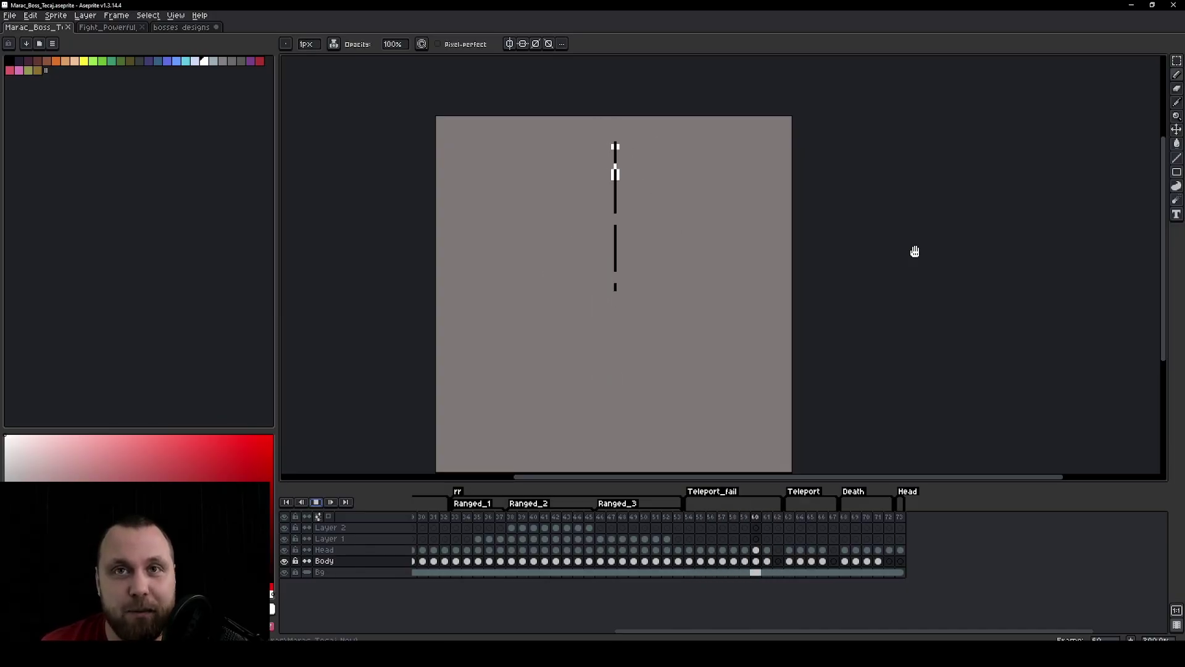
left_click(316, 501)
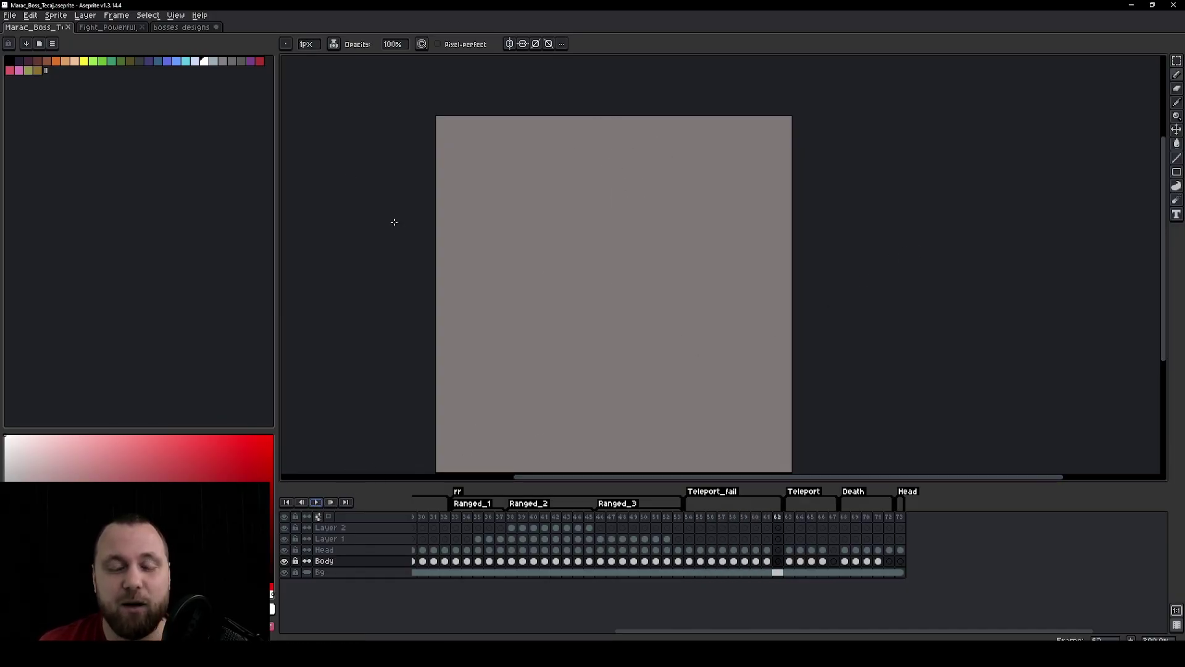
left_click(115, 29)
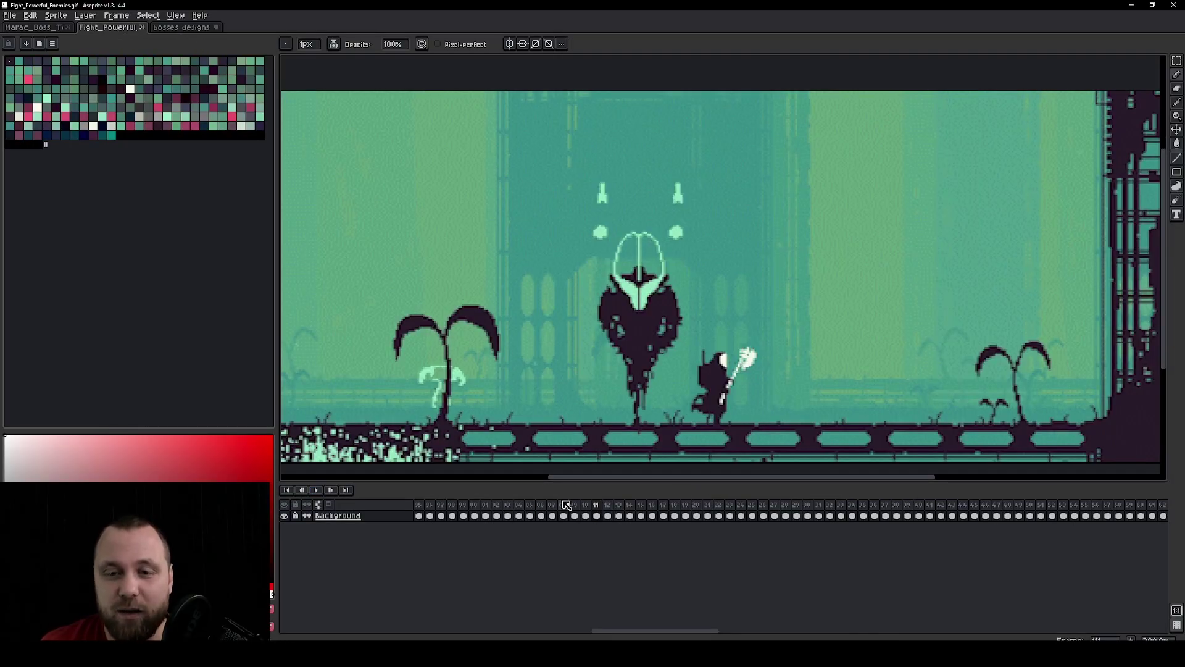
left_click(598, 513)
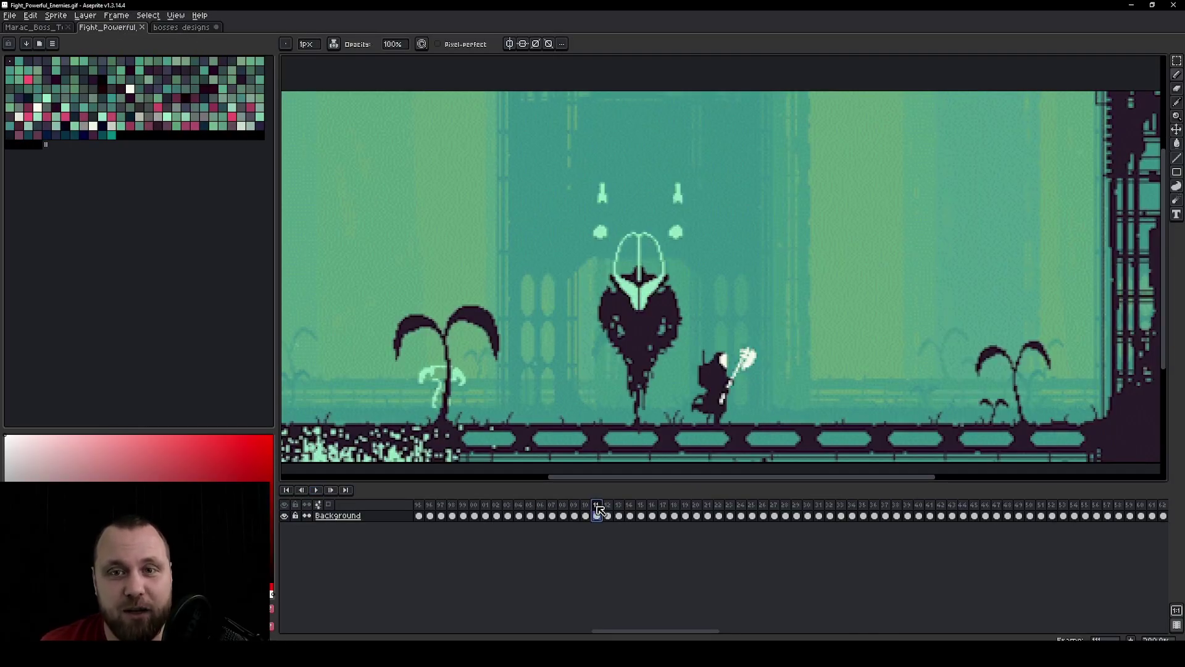
left_click_drag(598, 512, 500, 516)
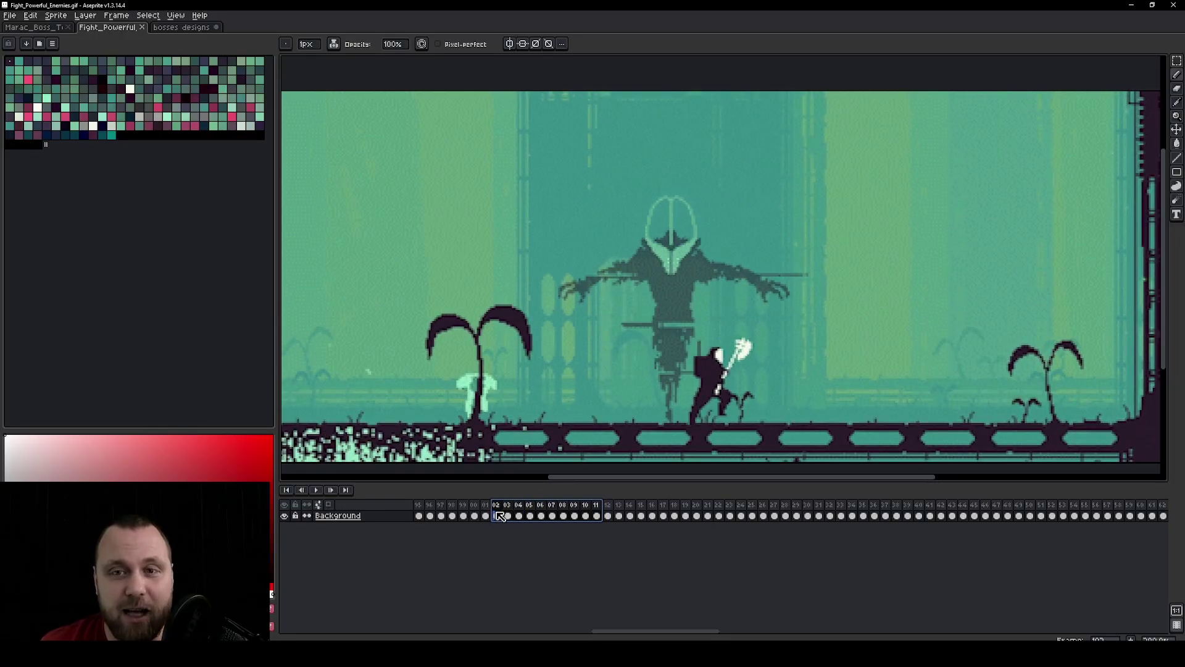
Step: Return to the boss sprite, start playback, and select the Teleport frames through frame 65
left_click(37, 27)
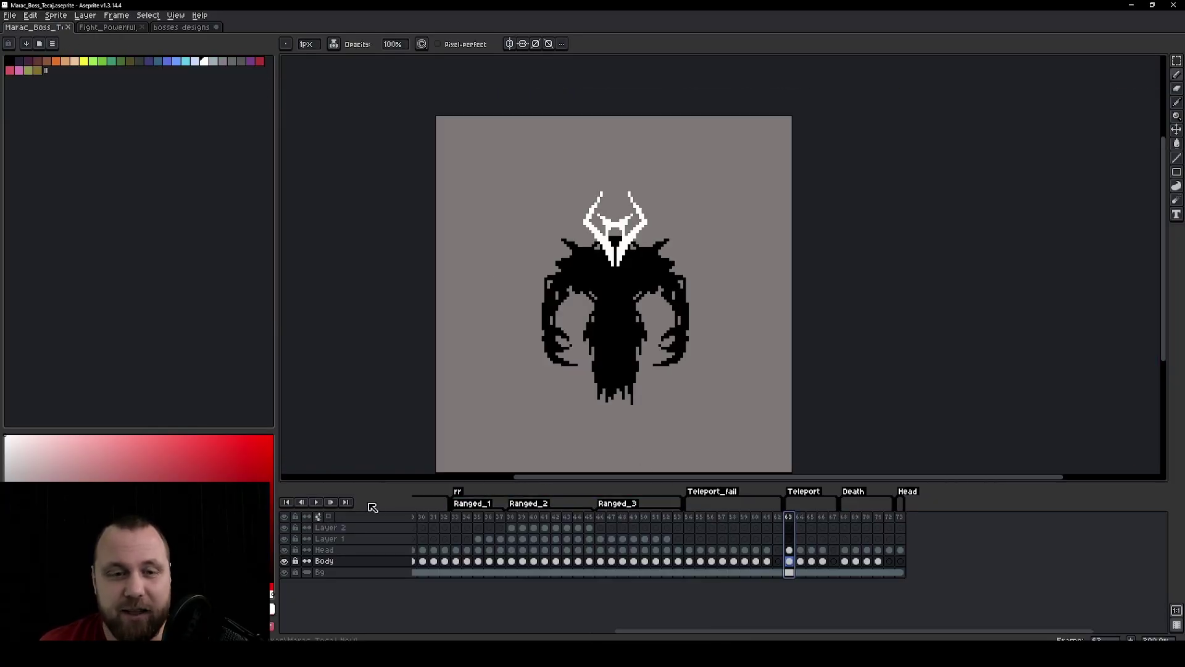
left_click(316, 502)
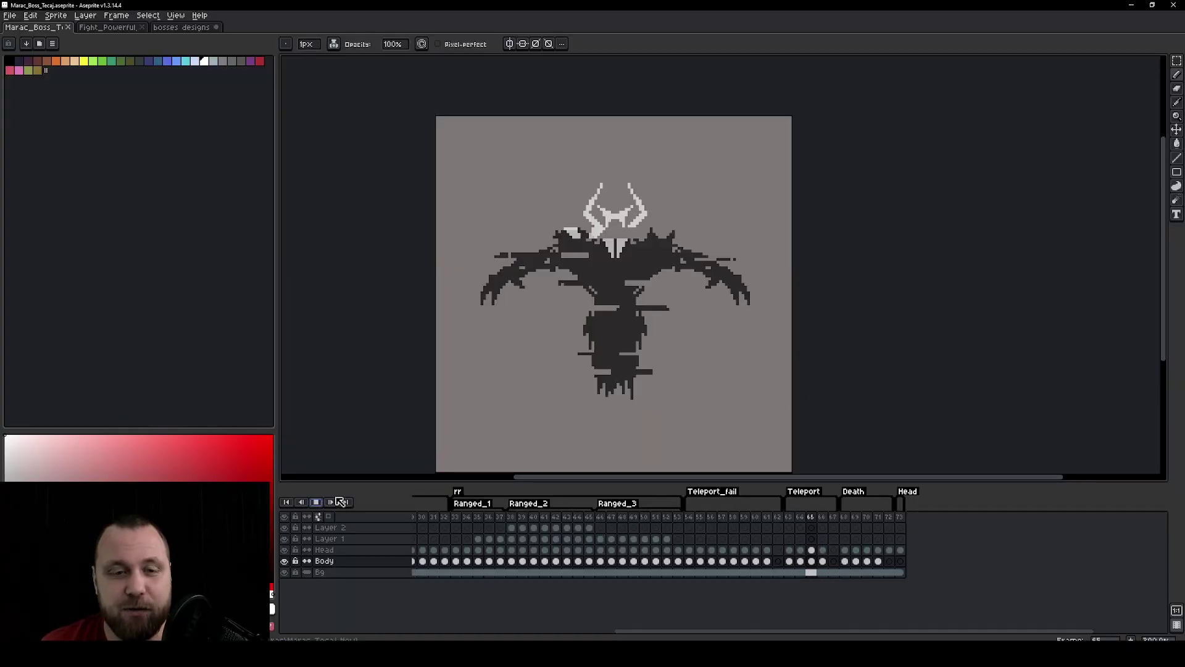
left_click(789, 518)
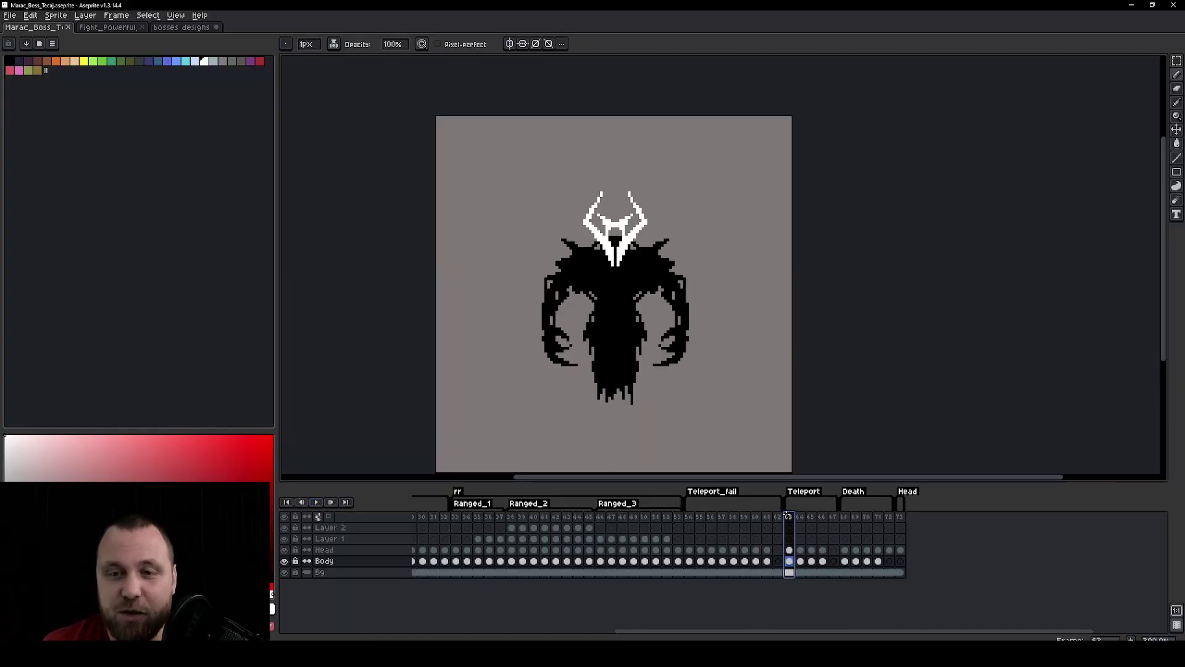
left_click(801, 517, "shift")
left_click(810, 517, "shift")
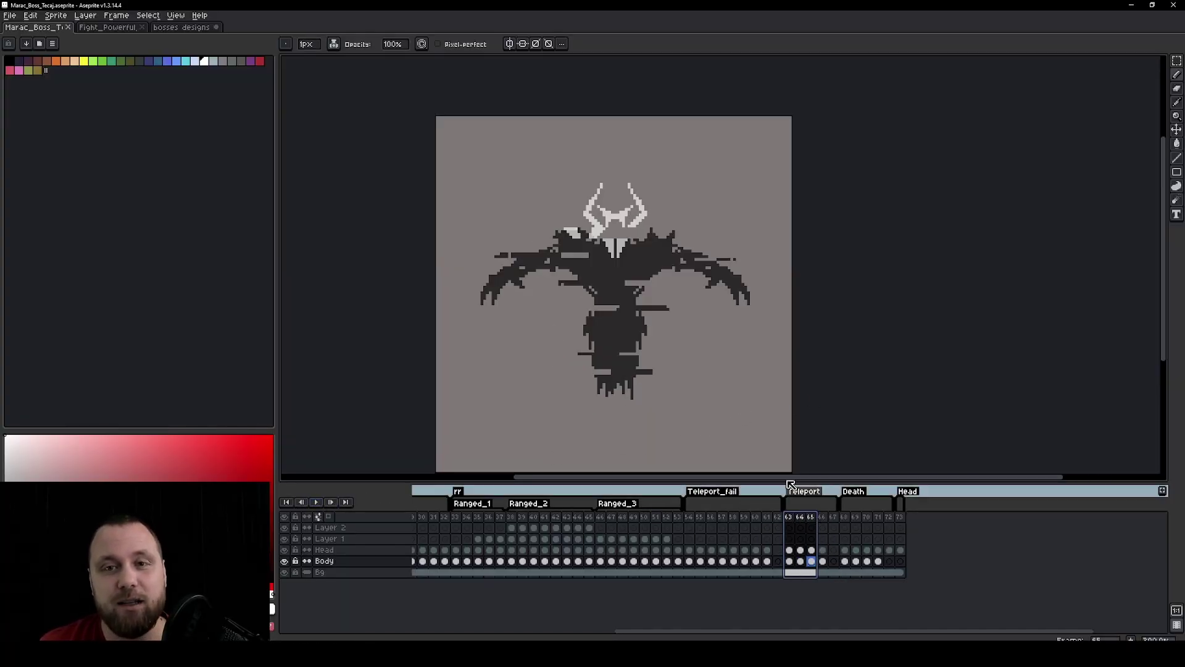
left_click_drag(698, 320, 713, 319)
scroll(713, 320, "up", 3)
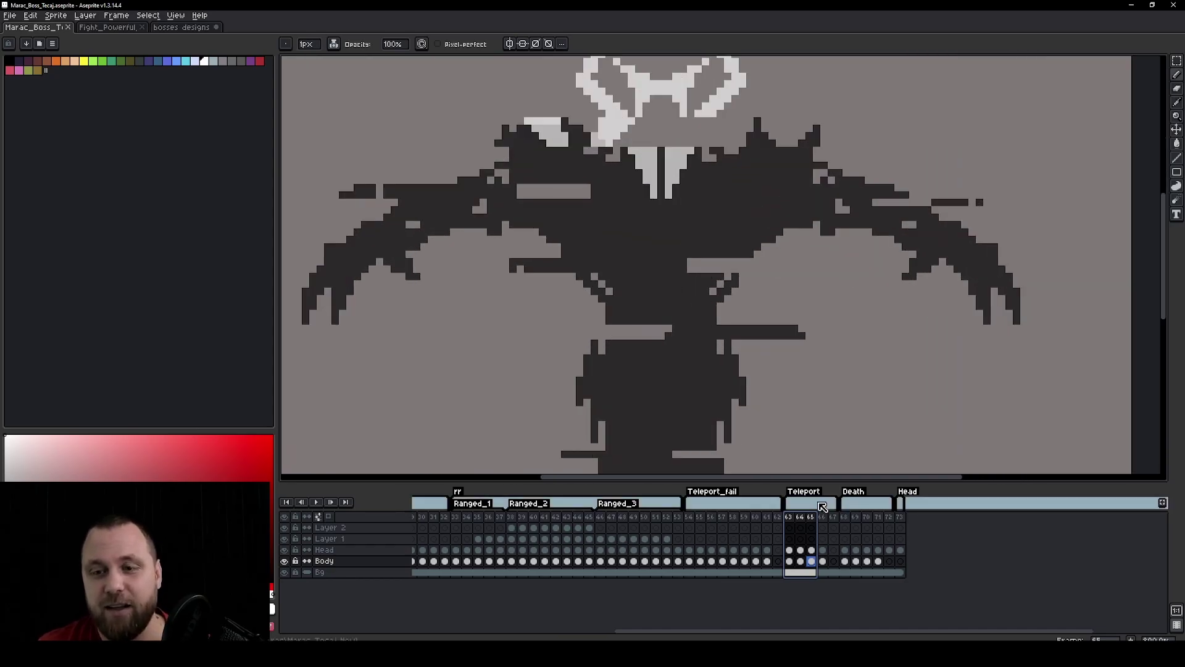
left_click(824, 562)
left_click(812, 561)
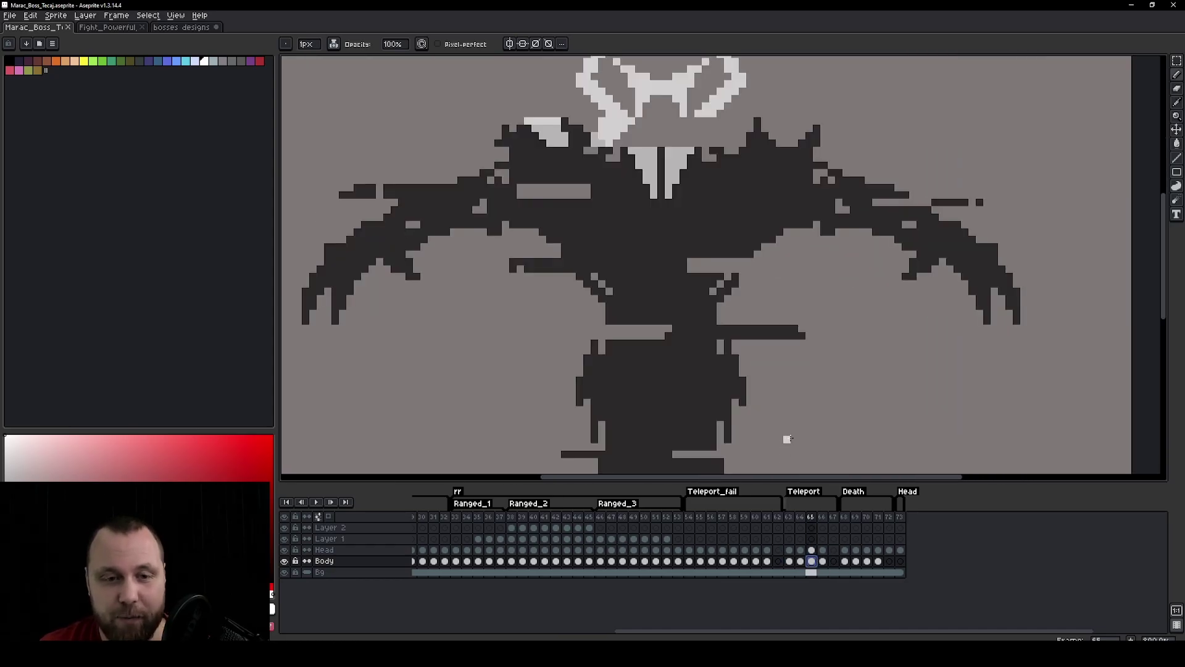
Step: Marquee a horizontal strip of the body on frame 65, shift it, then undo the move
key("m")
scroll(757, 396, "up", 2)
left_click_drag(786, 403, 534, 375)
left_click_drag(617, 394, 794, 397)
scroll(796, 397, "down", 4)
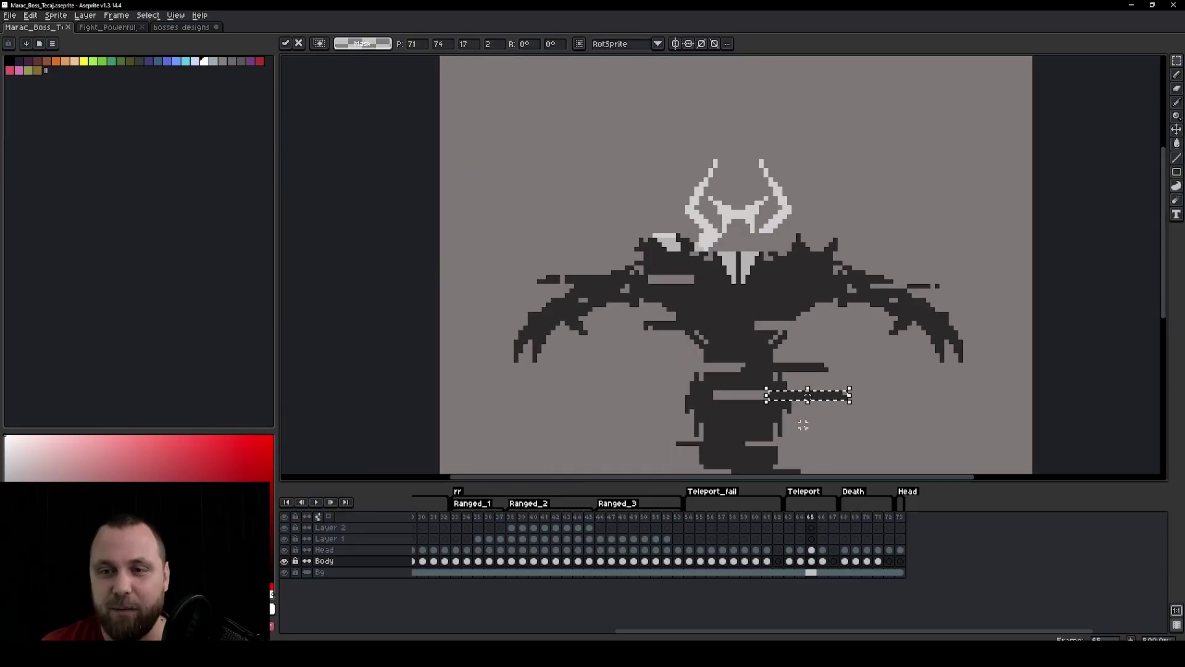
scroll(784, 394, "up", 2)
scroll(695, 433, "down", 3)
mouse_move(725, 330)
left_mouse_down()
mouse_move(619, 304)
mouse_move(662, 323)
left_mouse_up()
key("ctrl+z")
Step: Compare frames 65 and 66, then select Teleport frames 64–67 and play them
scroll(763, 352, "down", 2)
scroll(763, 352, "down", 1)
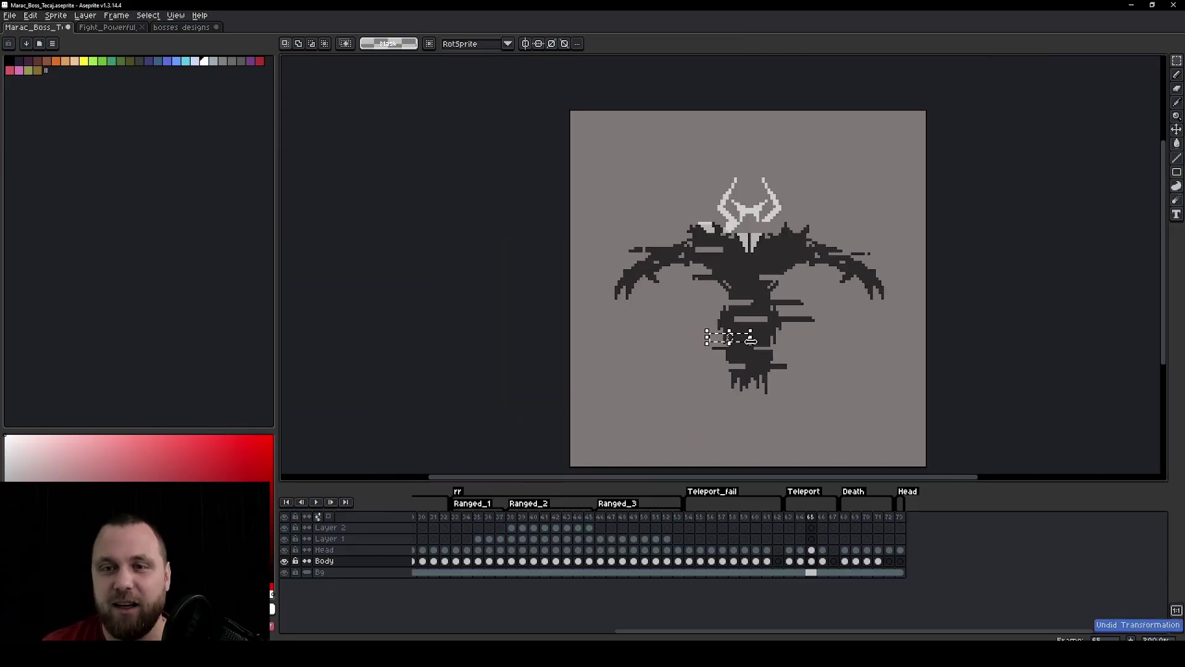
scroll(796, 340, "down", 2)
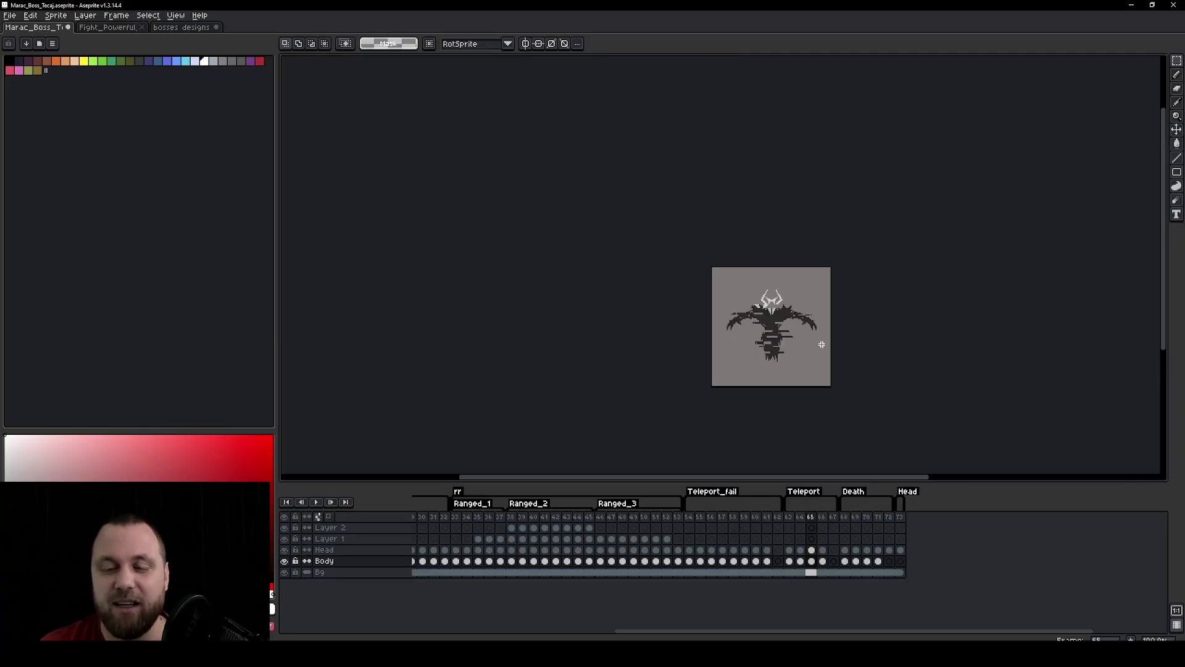
scroll(822, 344, "up", 3)
left_click(825, 518)
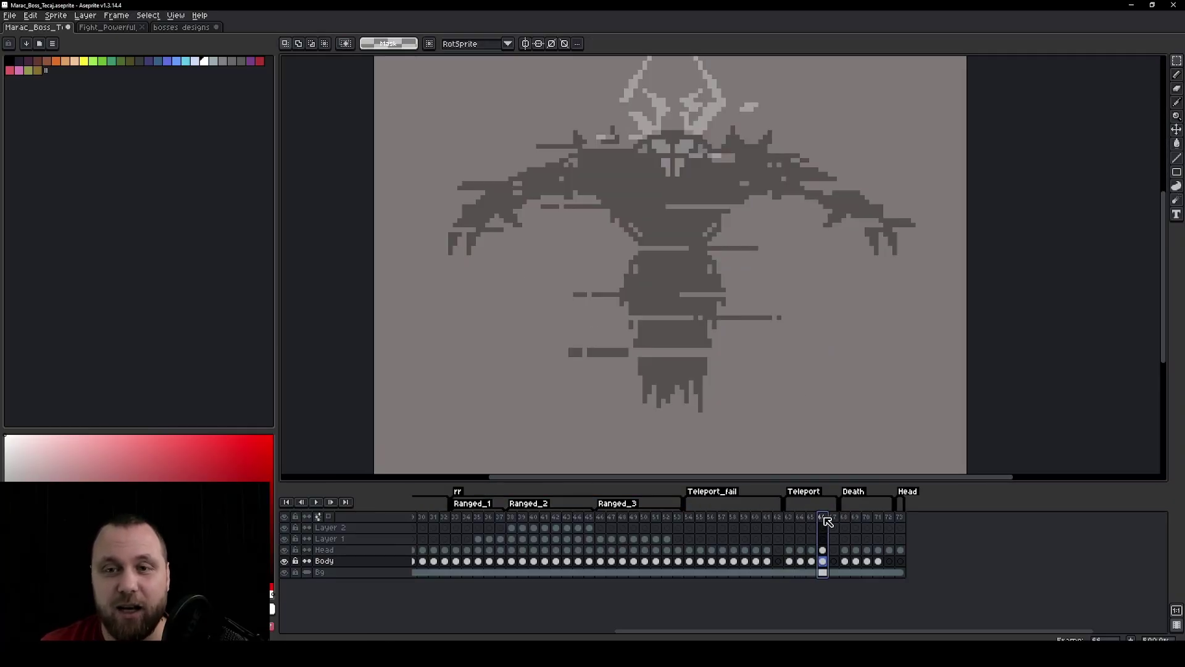
left_click(812, 519)
left_click(823, 519)
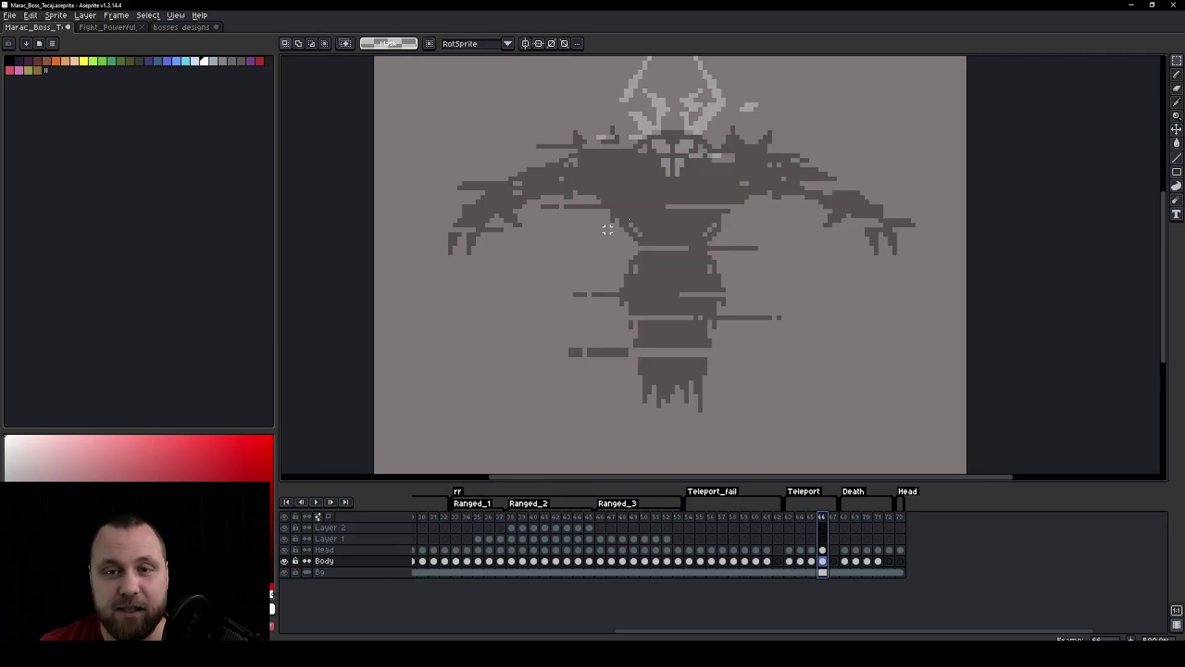
left_click_drag(801, 519, 834, 523)
scroll(939, 418, "down", 3)
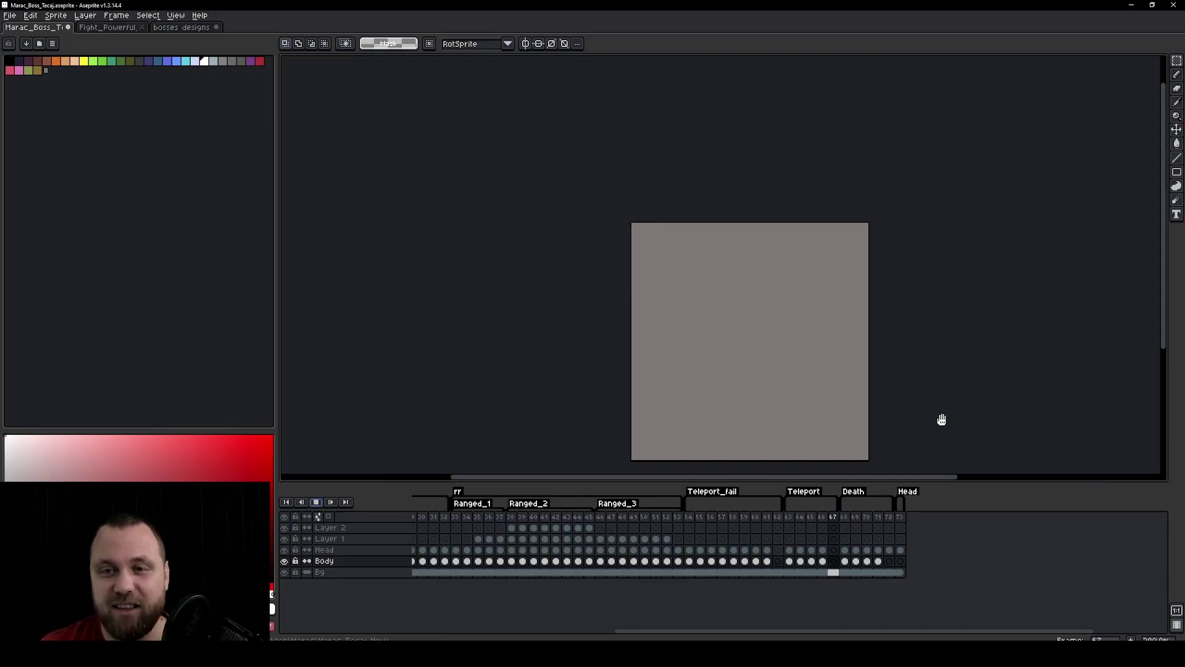
key("Return")
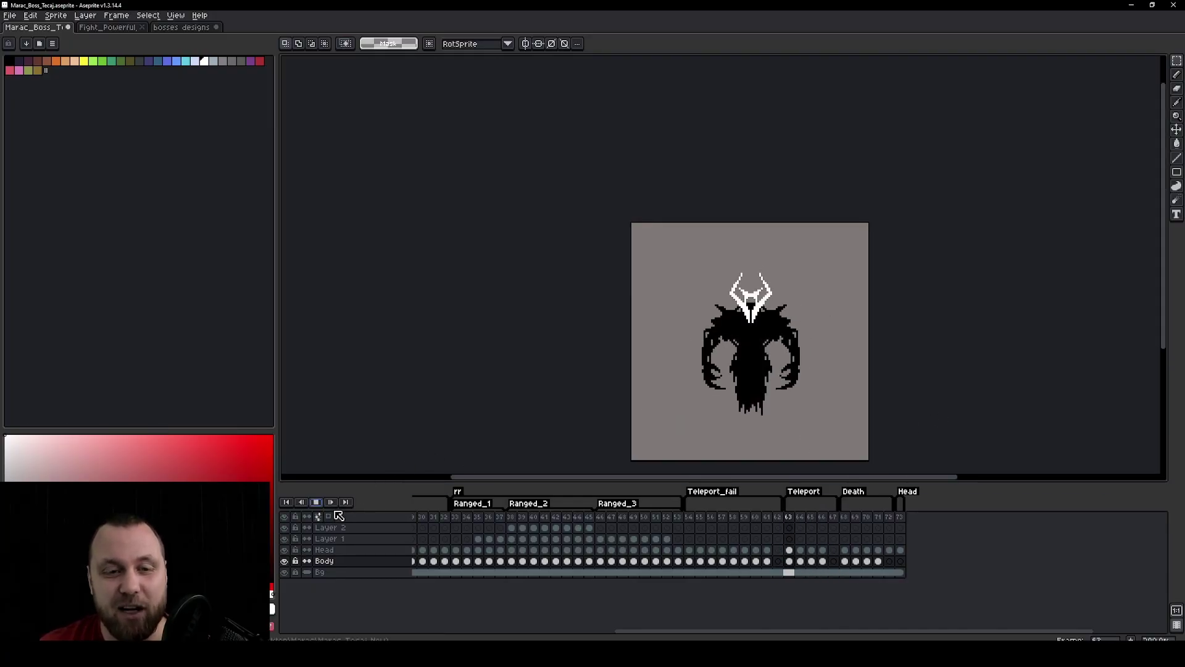
Step: Stop playback, select the Teleport_fail frames 54–60, and view the raised-arm frame 56
left_click(323, 504)
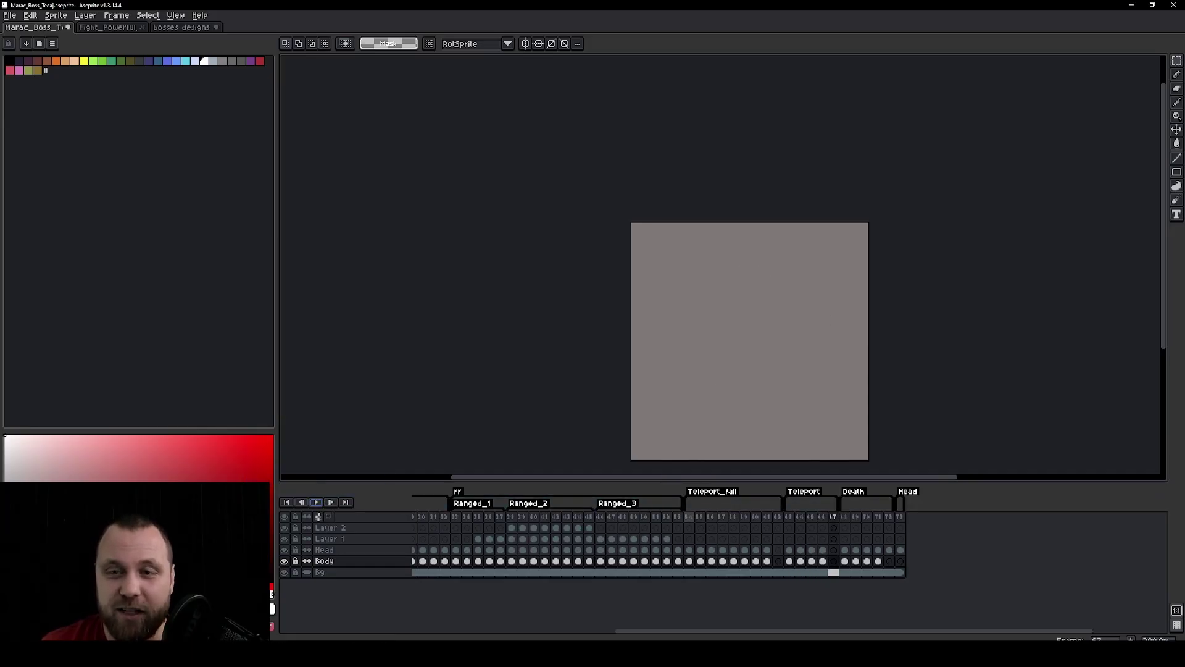
mouse_move(689, 519)
left_mouse_down()
mouse_move(759, 526)
mouse_move(701, 529)
left_mouse_up()
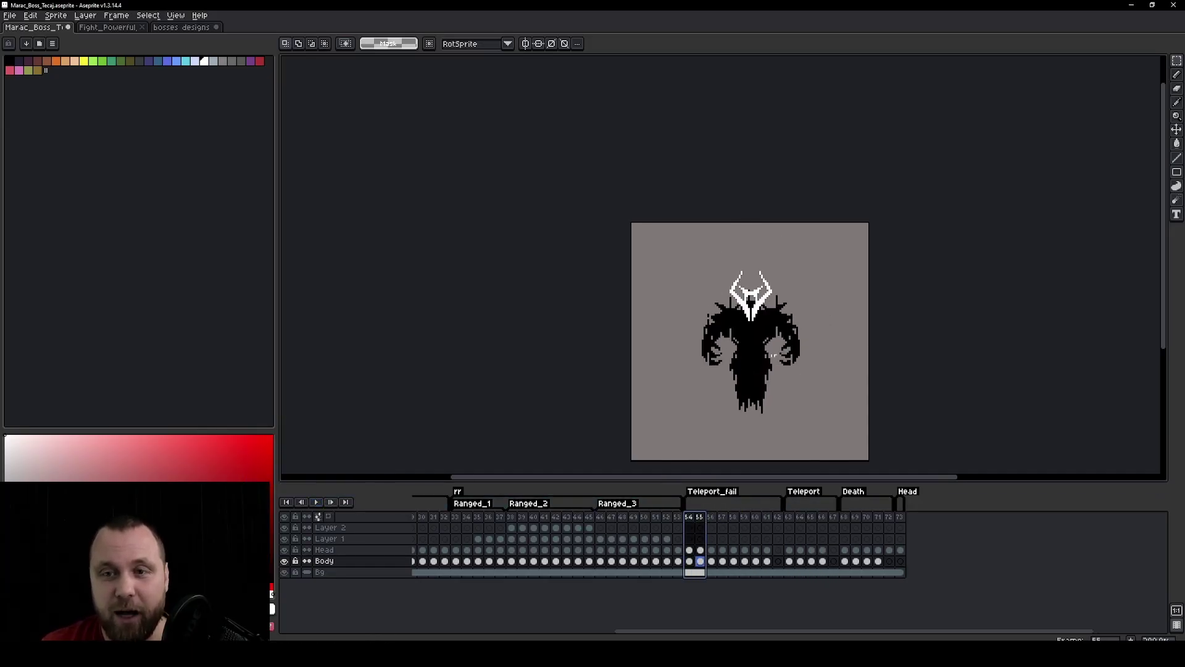
scroll(772, 356, "up", 3)
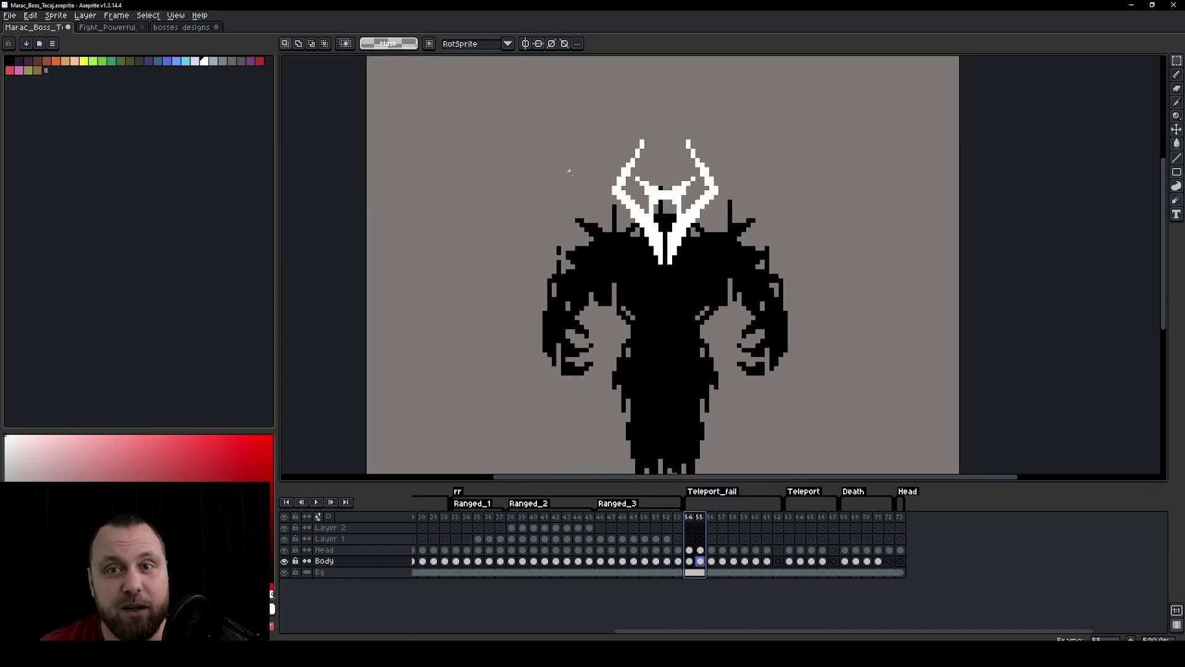
scroll(568, 171, "down", 1)
left_click(714, 522)
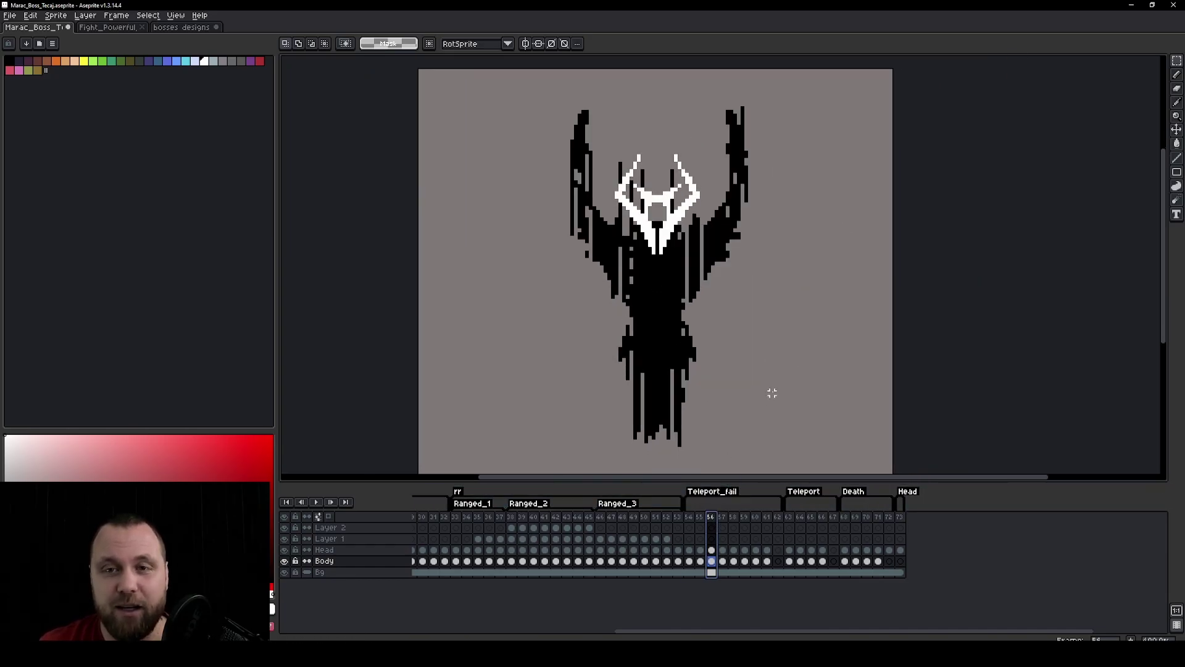
scroll(772, 393, "down", 1)
Step: Test squeezing the whole sprite narrower, undo it, and play the Teleport_fail animation
left_click(796, 331)
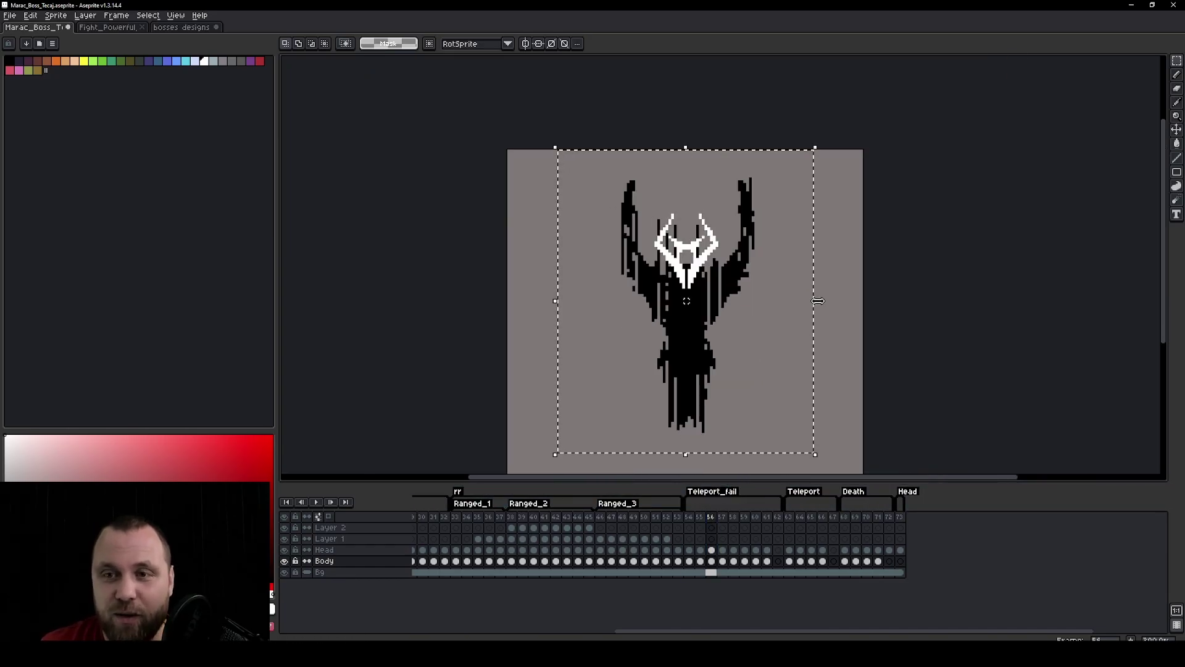
left_click_drag(818, 300, 788, 300)
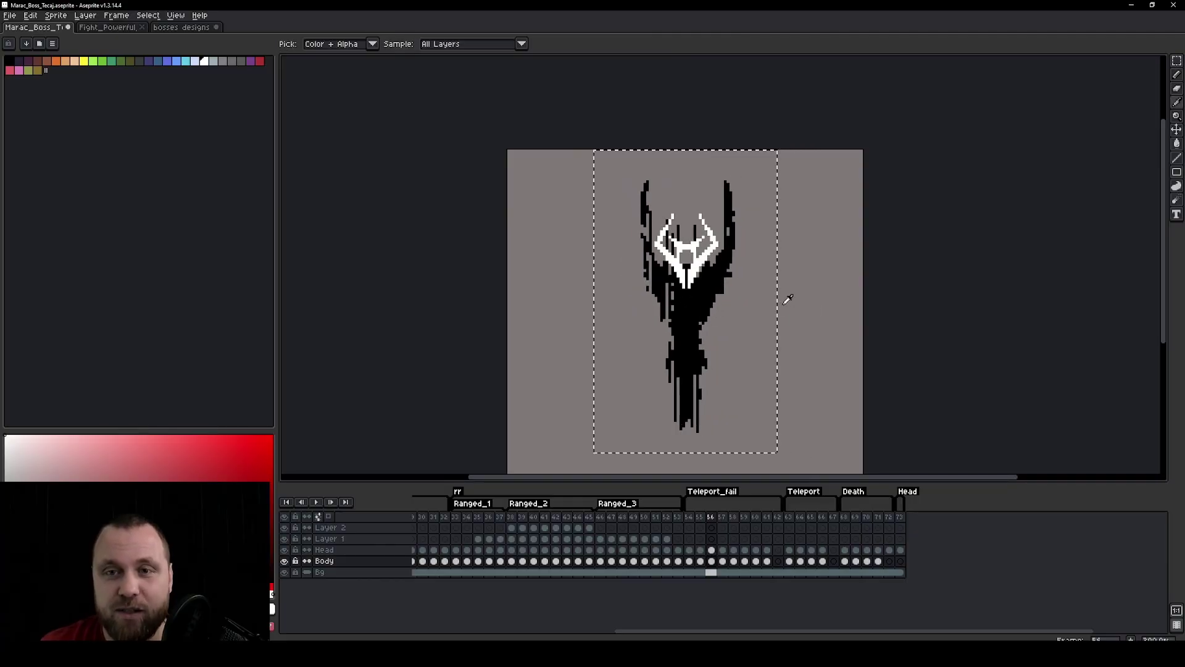
key("ctrl+z")
key("ctrl+z")
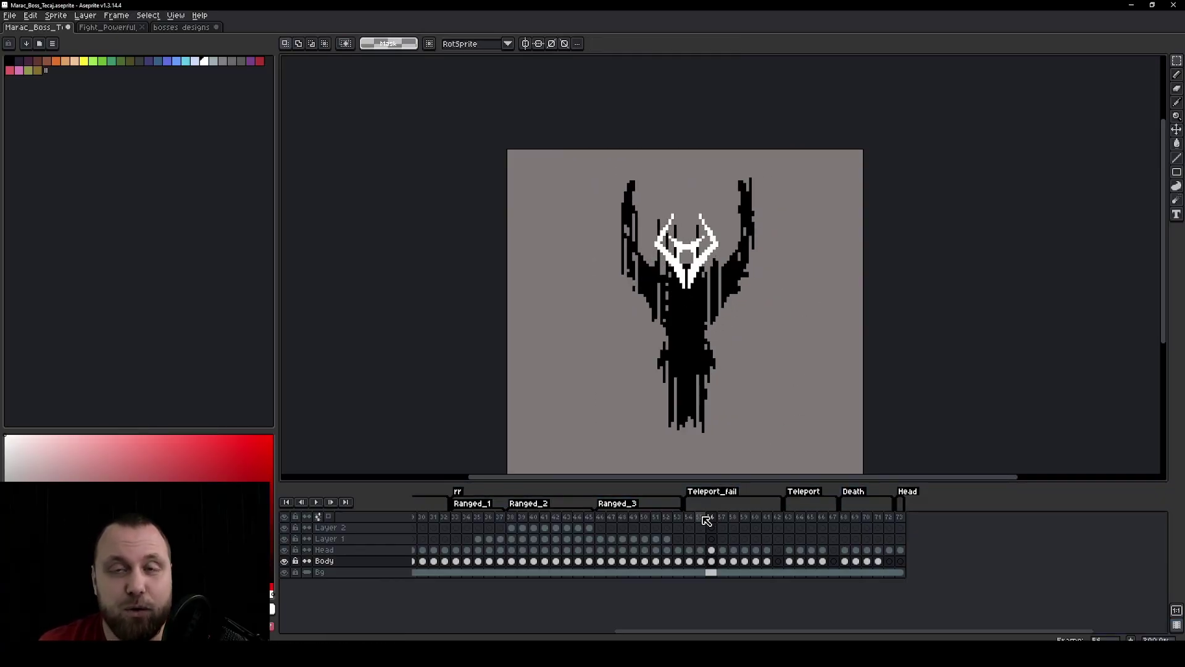
key("Return")
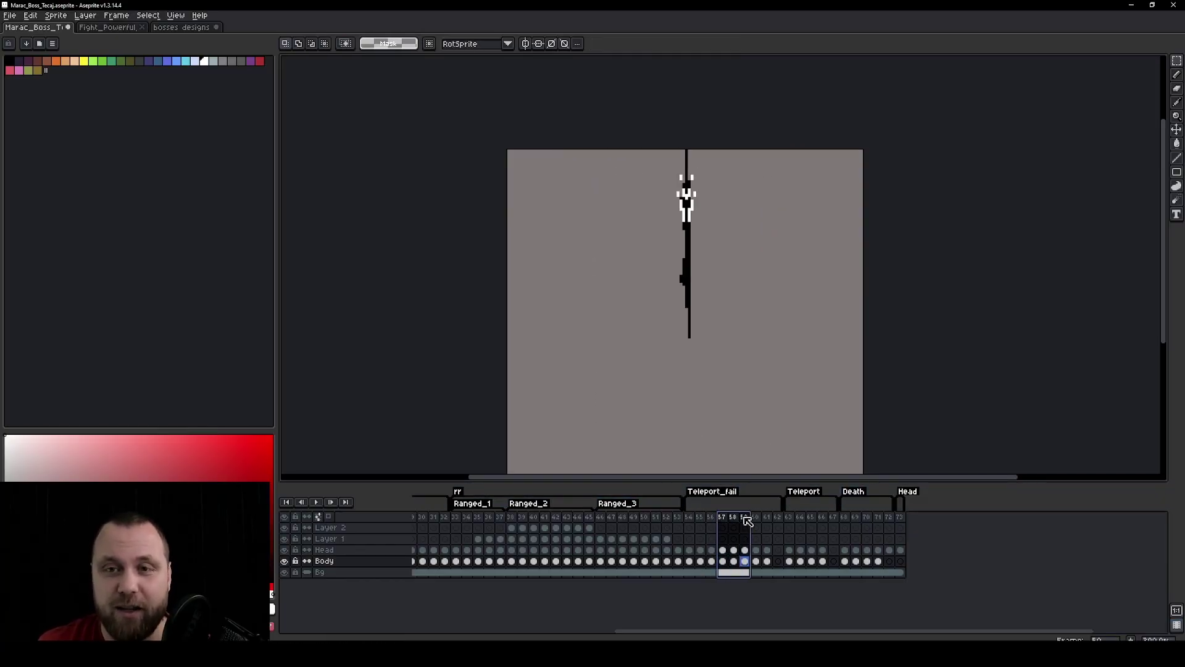
Step: Play the Death animation from frame 69 and stop on its last frame, 72
left_click(852, 523)
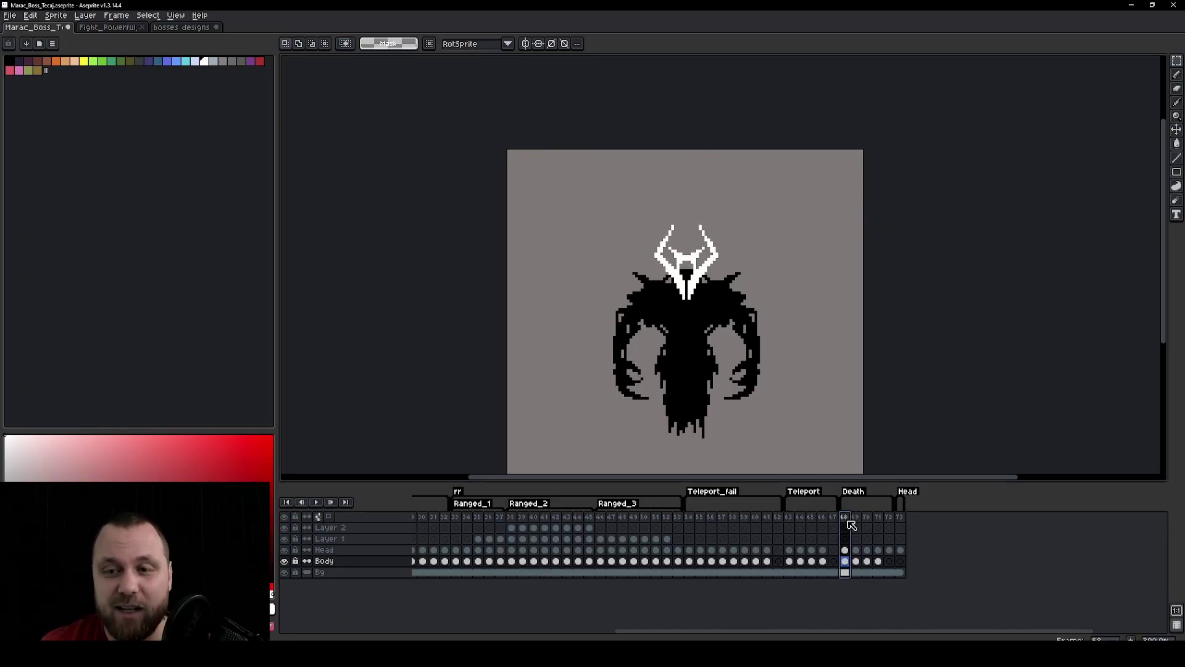
left_click(318, 501)
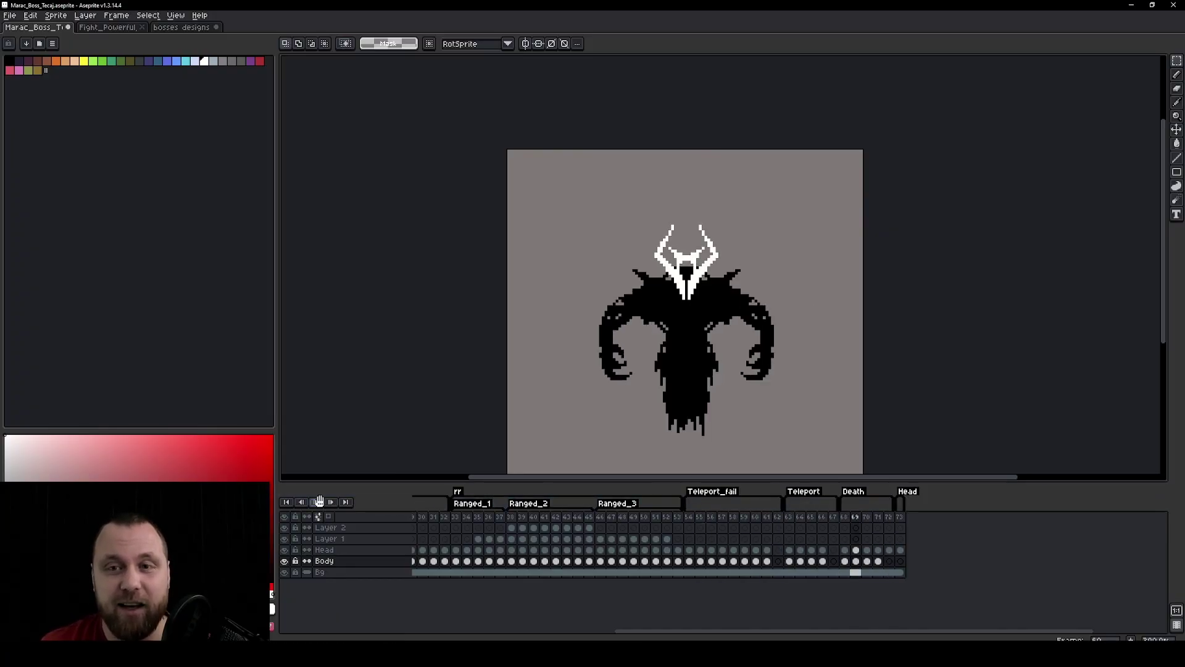
left_click(889, 561)
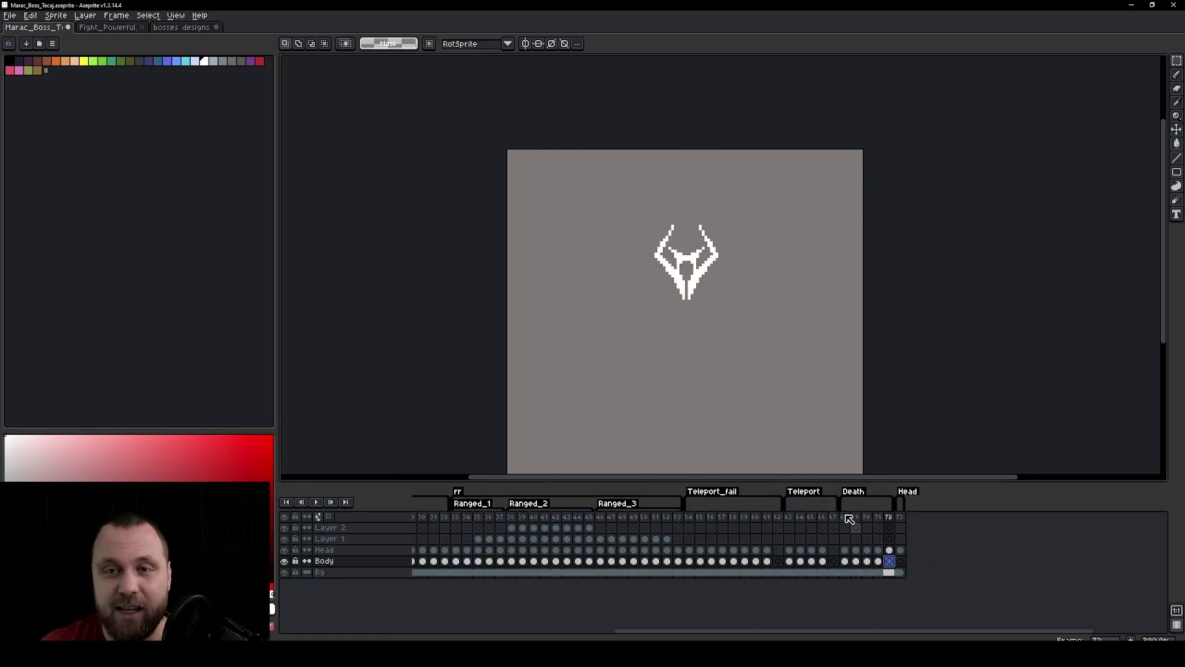
scroll(794, 352, "down", 1)
left_click_drag(794, 352, 764, 332)
scroll(732, 273, "up", 1)
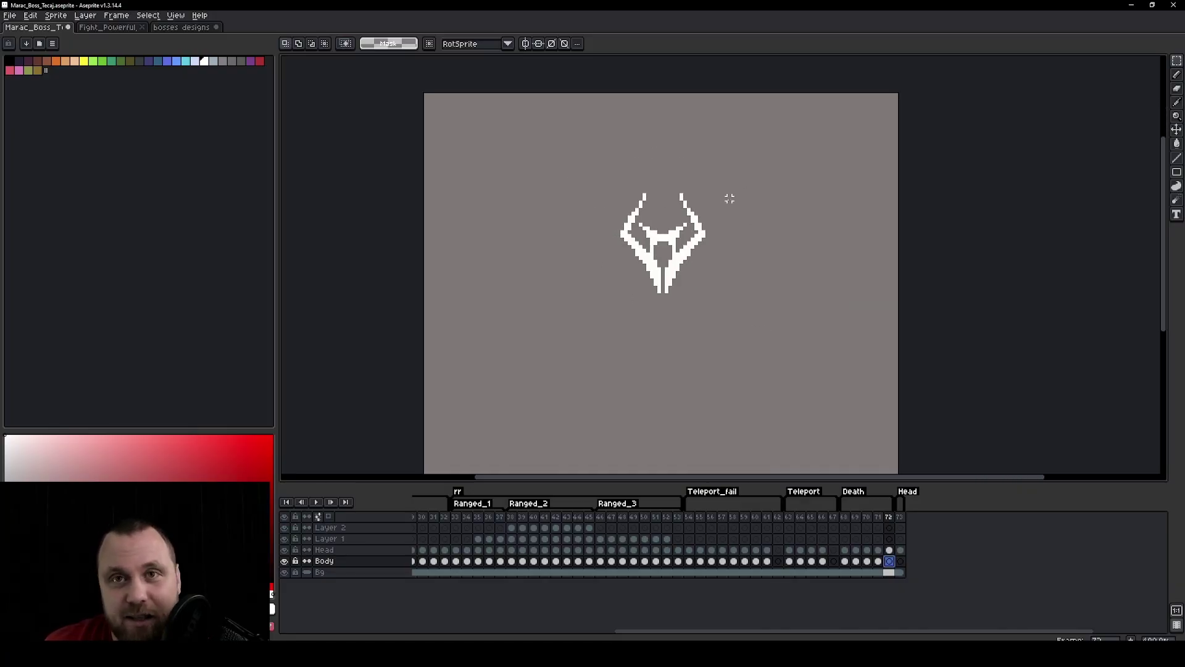
scroll(674, 245, "down", 1)
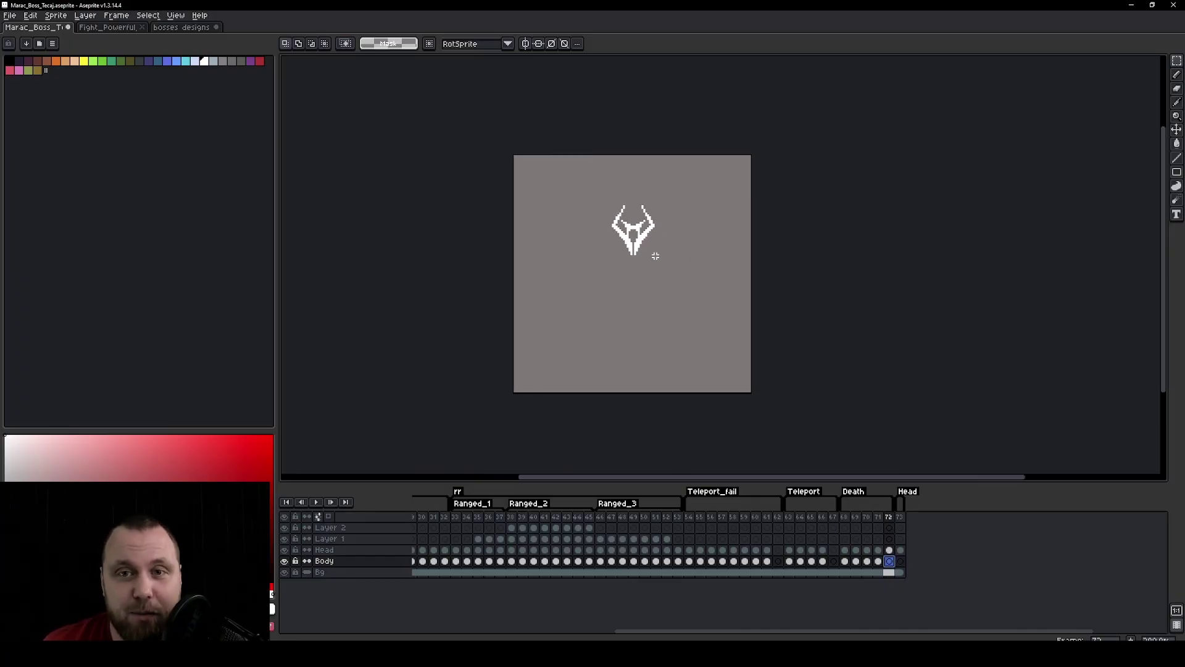
Step: Select the leftover white mask on frame 72's Head cel and move it down-right
left_click_drag(678, 275, 581, 187)
scroll(642, 229, "up", 1)
left_click(644, 247)
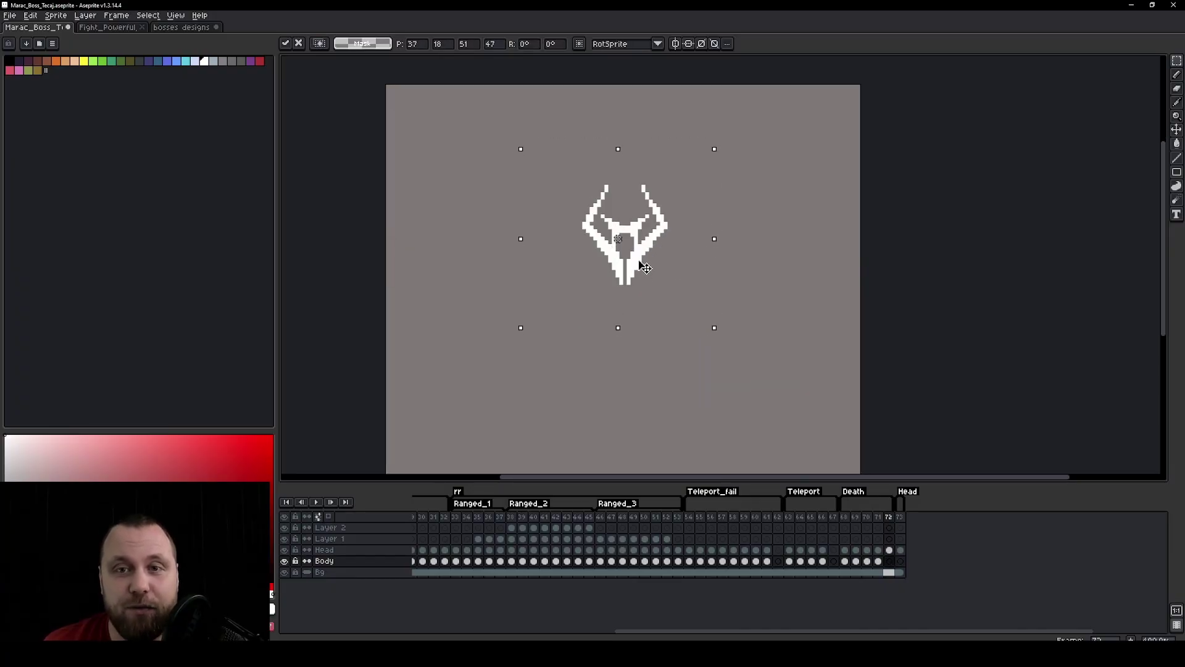
left_click(889, 550)
left_click_drag(673, 259, 682, 285)
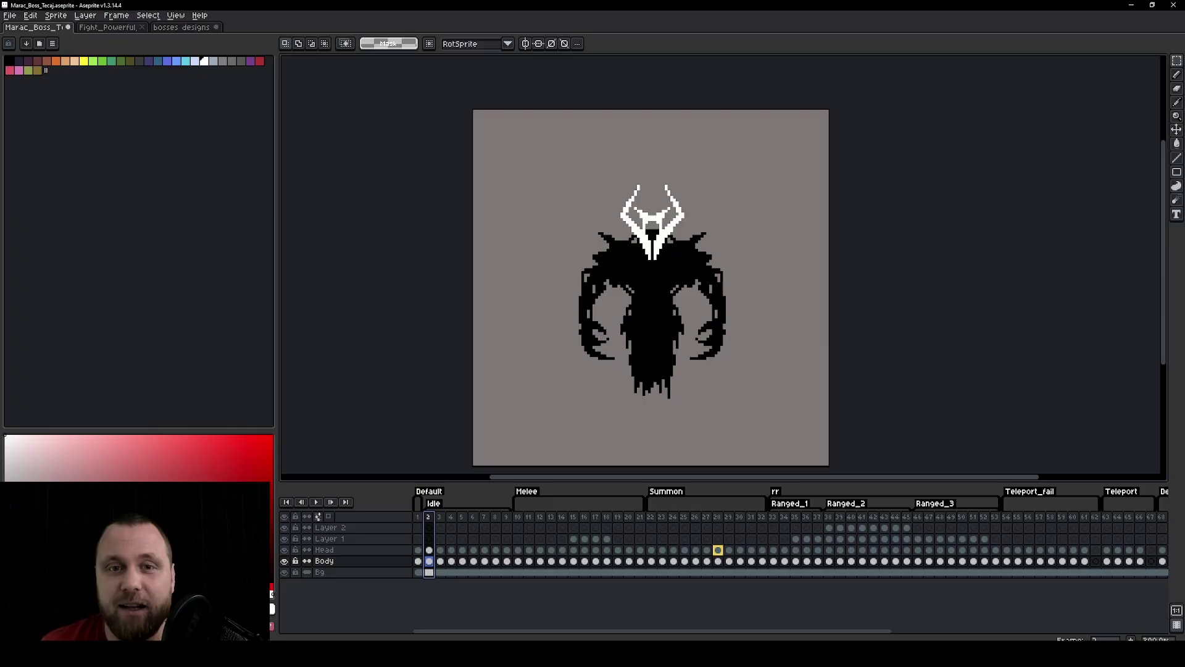
scroll(744, 344, "down", 1)
left_click_drag(768, 342, 855, 292)
scroll(842, 320, "up", 1)
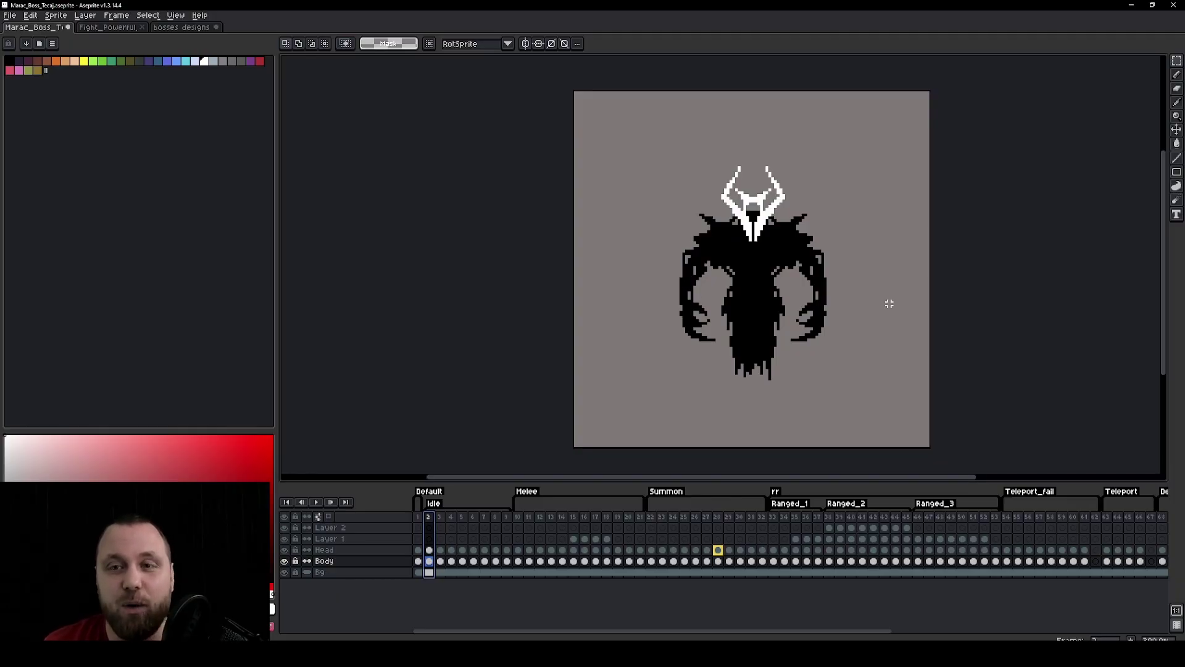
left_click_drag(889, 304, 819, 306)
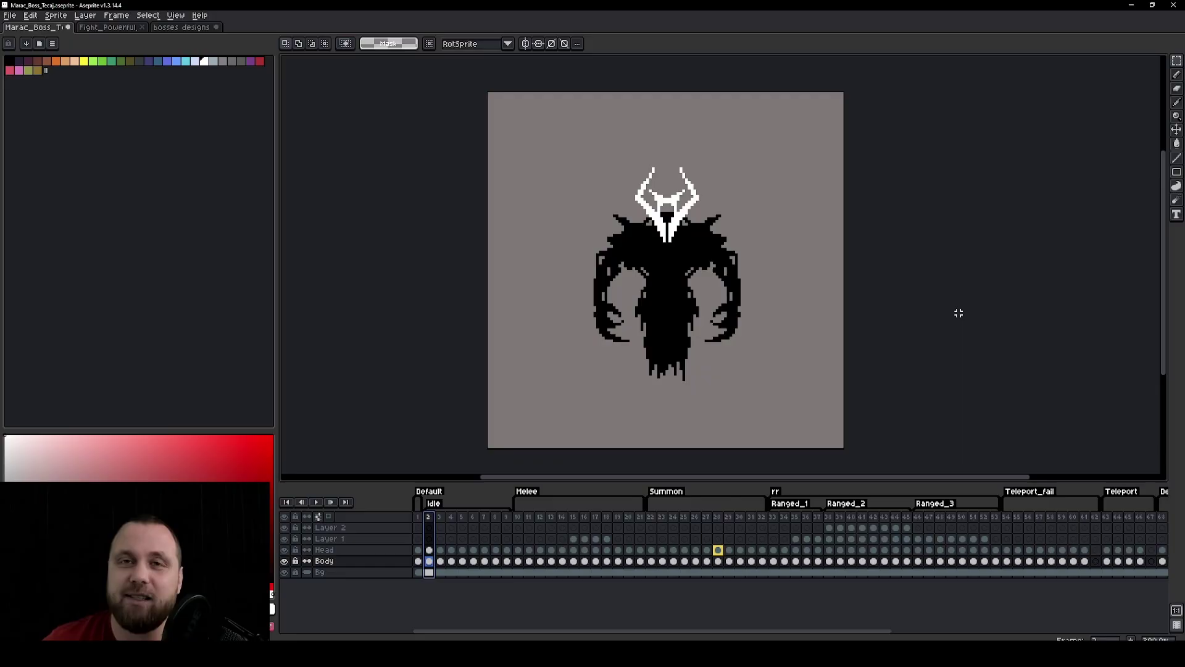
left_click_drag(964, 313, 1011, 313)
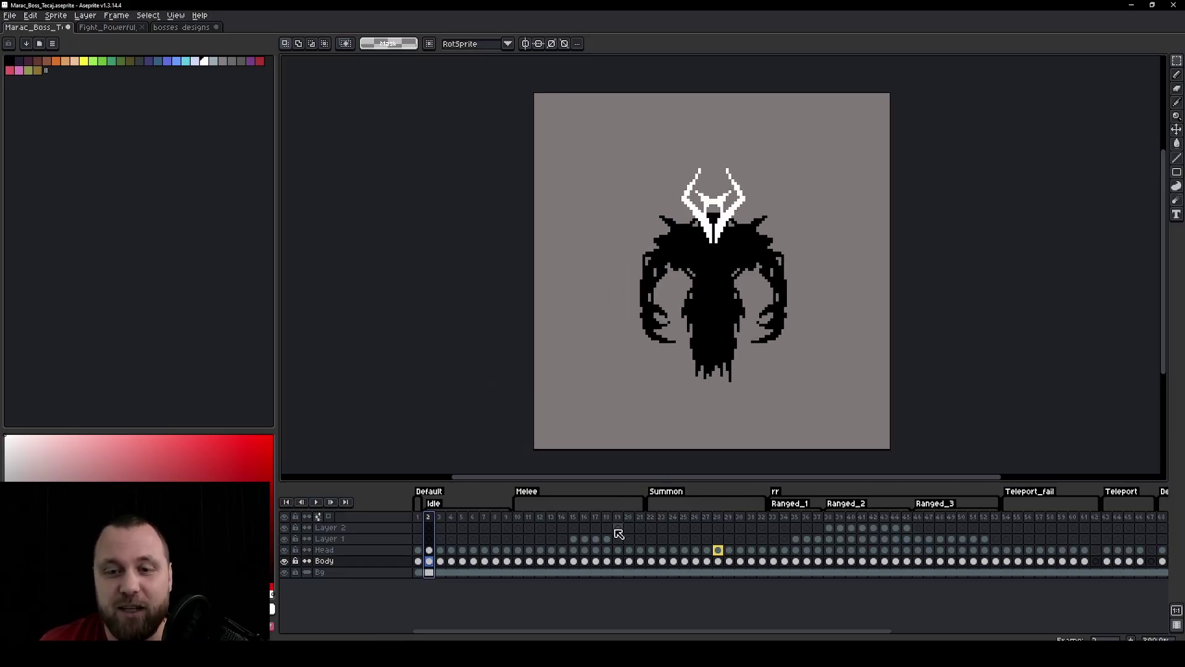